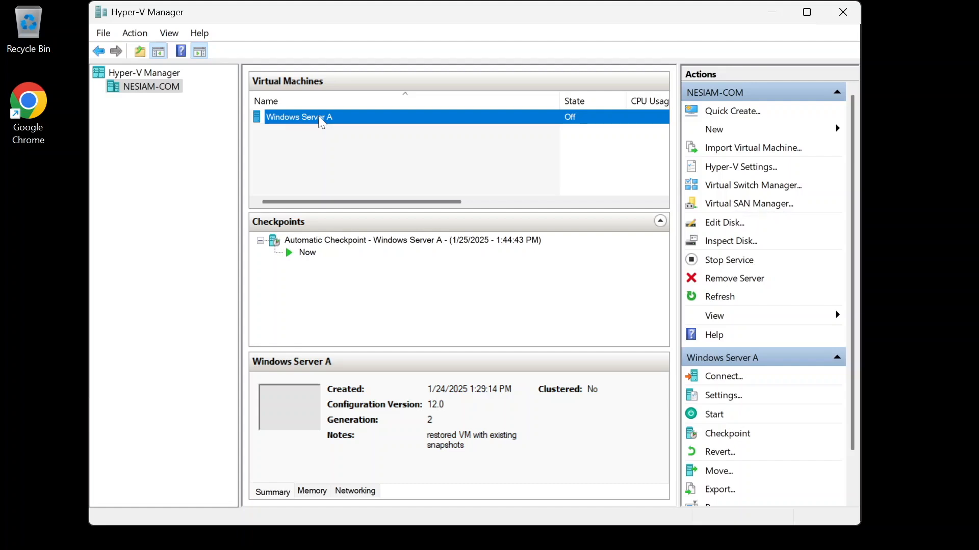
# Step: Open the Windows Server A settings, go to its hard drive, and select the virtual hard disk folder path
pyautogui.rightClick(319, 116)
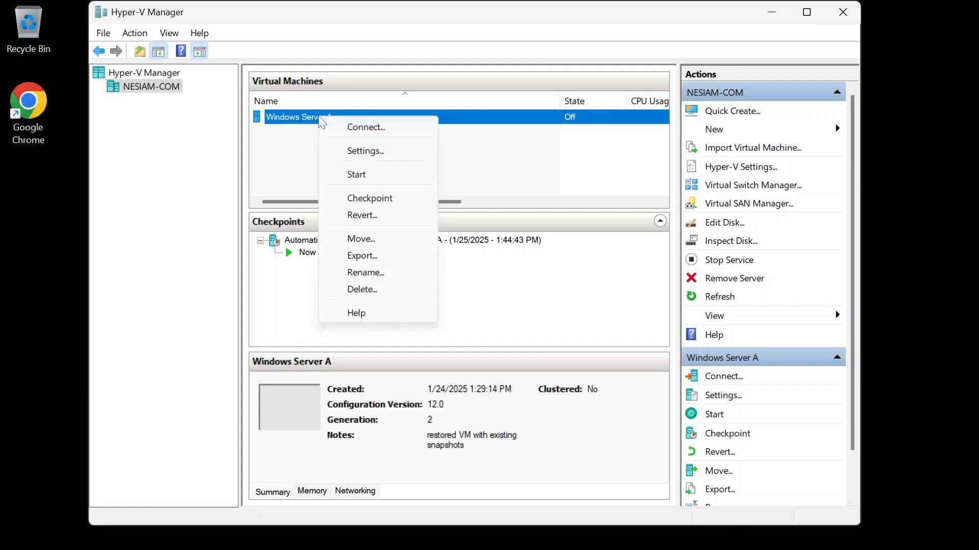
pyautogui.click(382, 156)
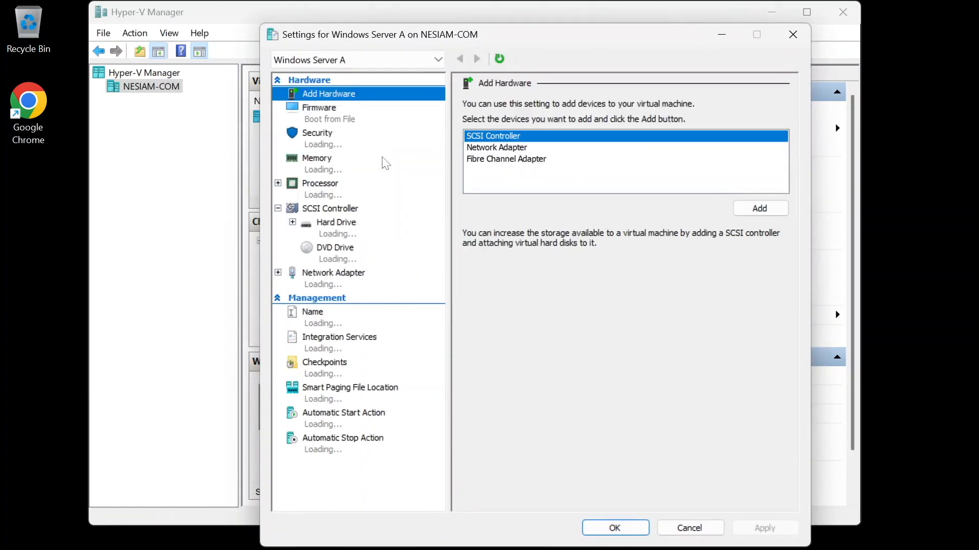
pyautogui.click(361, 238)
pyautogui.moveTo(489, 230); pyautogui.dragTo(582, 231)
pyautogui.hotkey('ctrl', 'c')
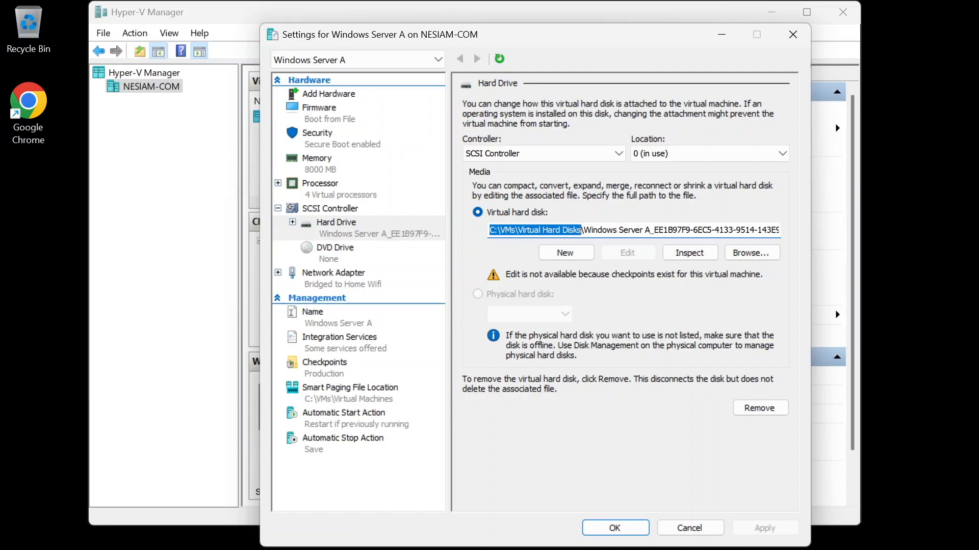
# Step: Open File Explorer and go to the pasted C:\VMs\Virtual Hard Disks folder
pyautogui.click(388, 549)
pyautogui.click(569, 549)
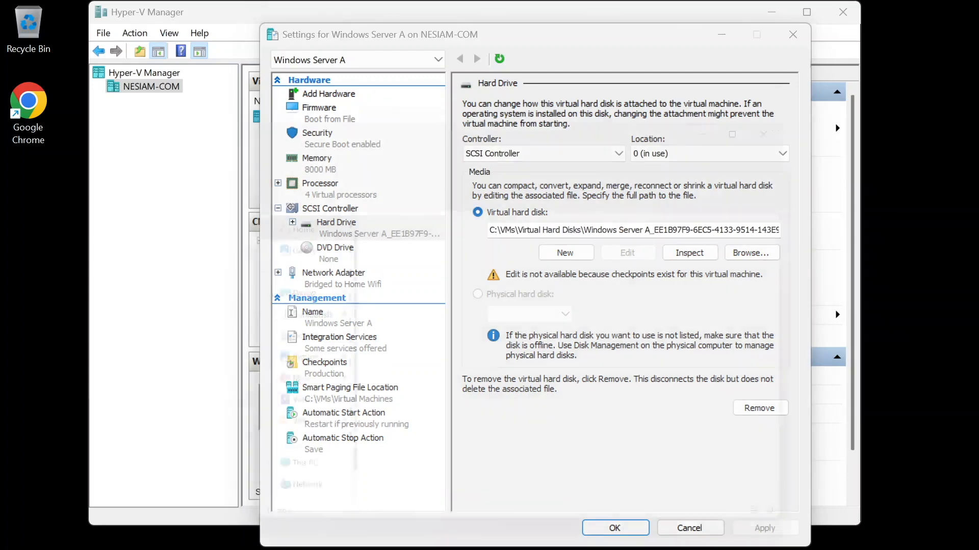
pyautogui.click(566, 149)
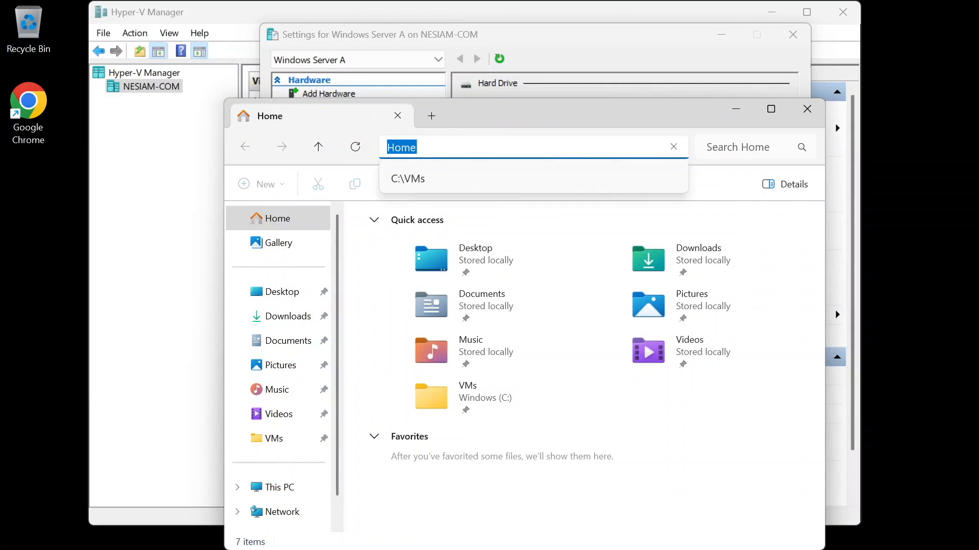
pyautogui.hotkey('ctrl', 'v')
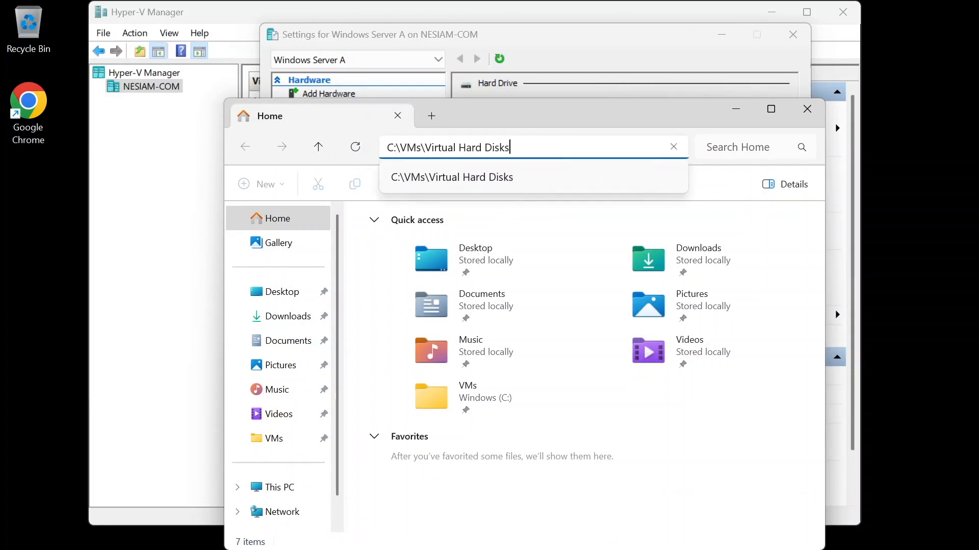
pyautogui.press('Return')
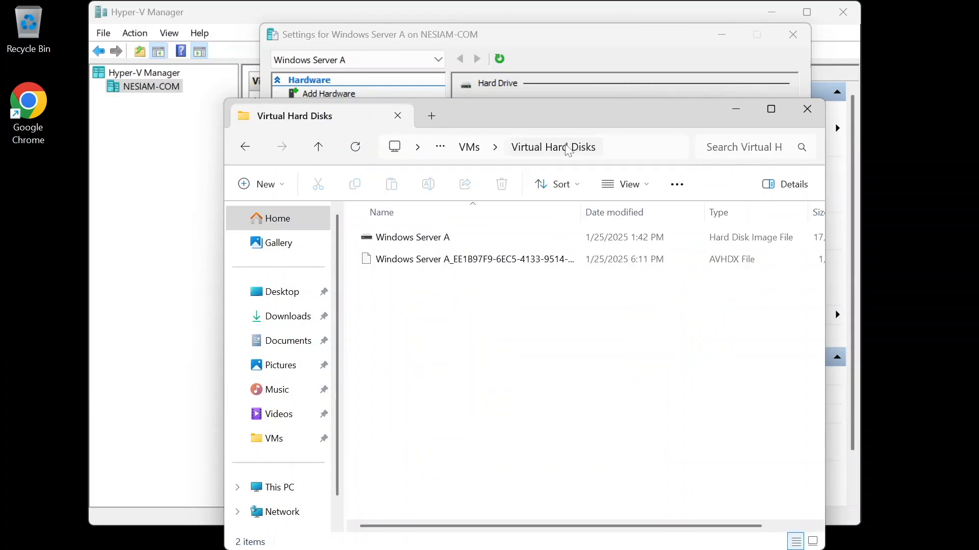
# Step: Go up to the VMs folder and create a new folder named Windows Server A
pyautogui.click(471, 148)
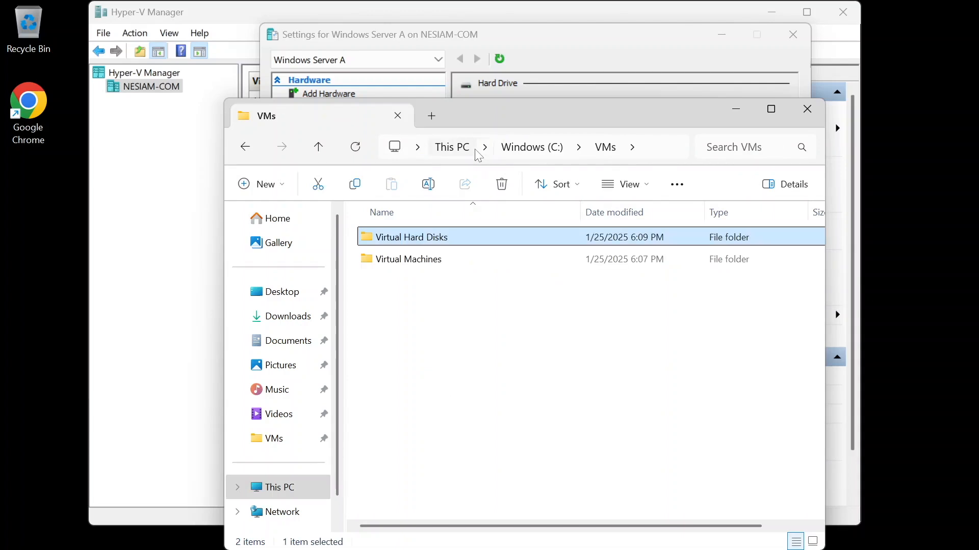
pyautogui.rightClick(434, 348)
pyautogui.moveTo(510, 241)
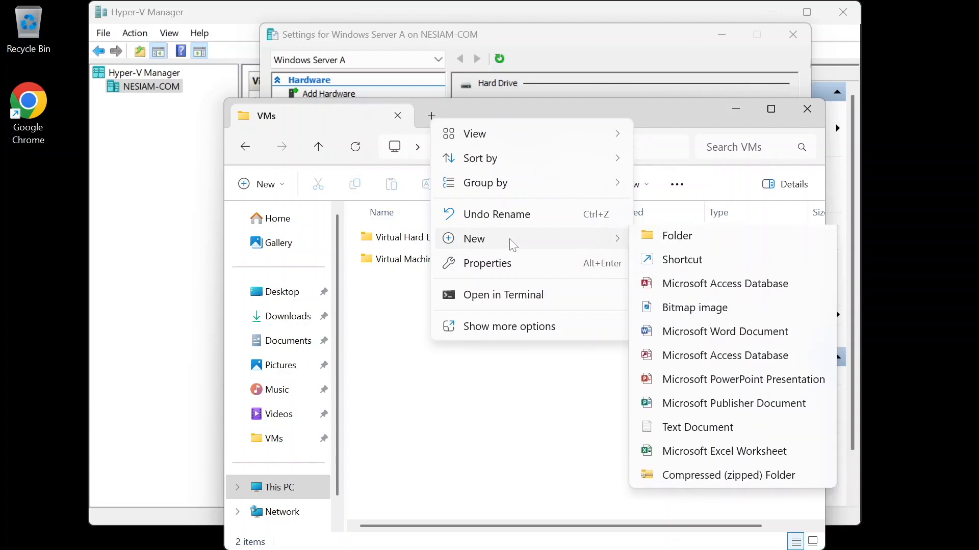
pyautogui.click(664, 245)
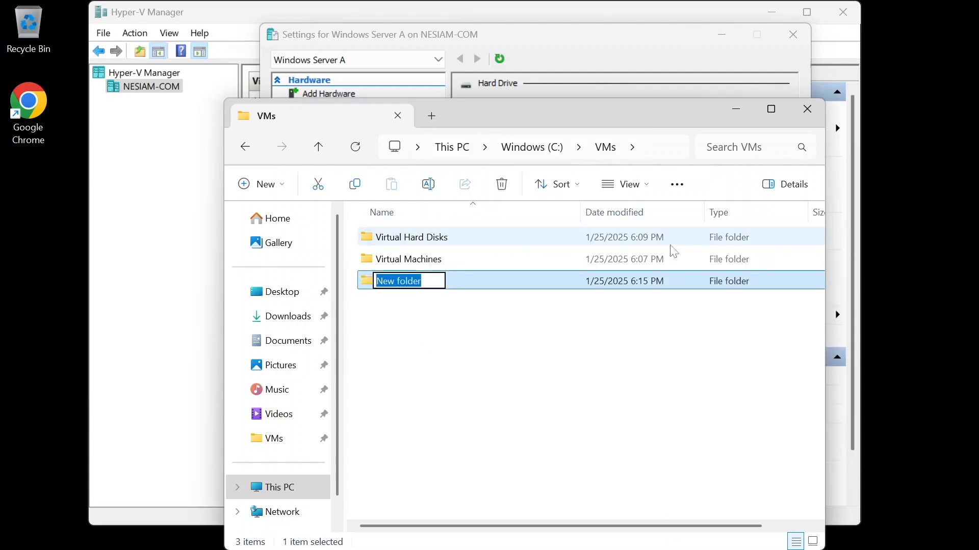
pyautogui.write('Windows Server A')
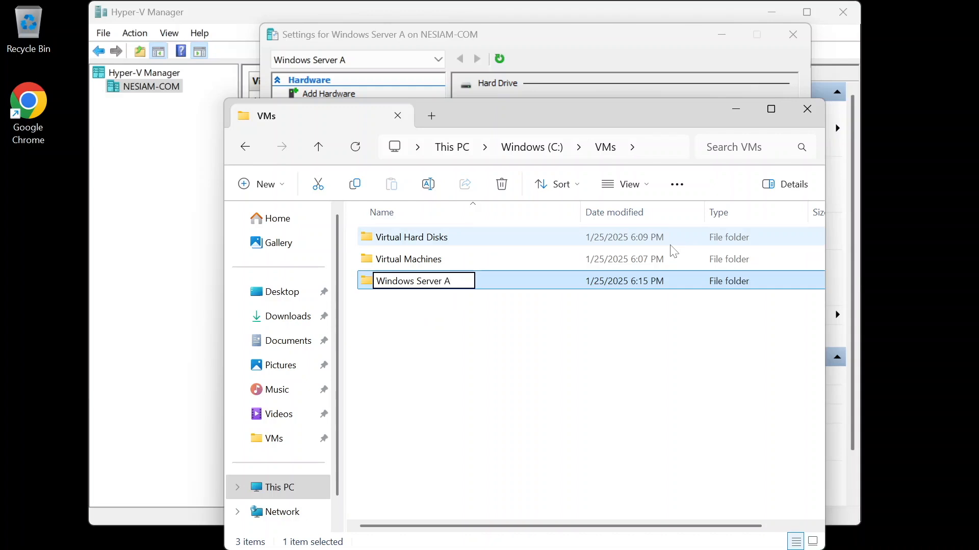
pyautogui.press('Return')
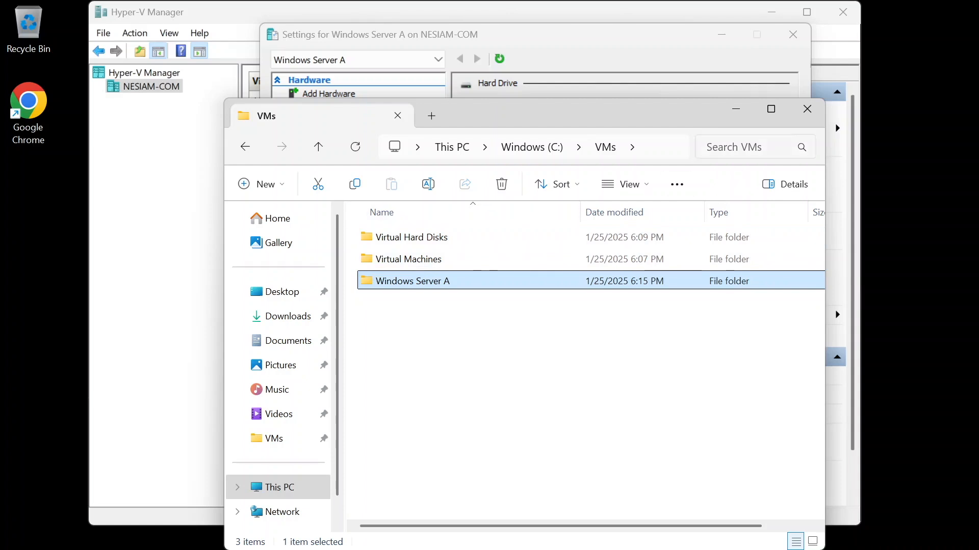
# Step: Open the new Windows Server A folder and move its window out of the way
pyautogui.doubleClick(422, 286)
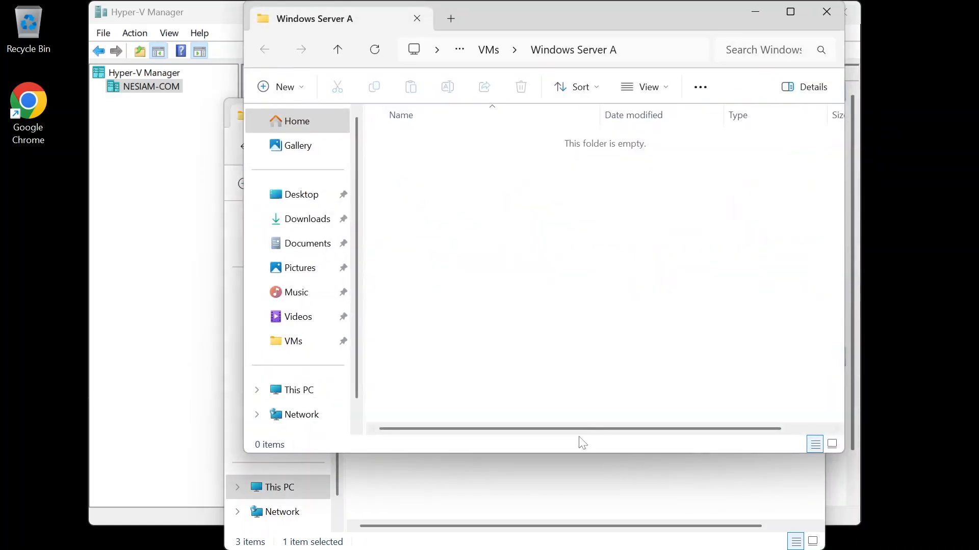
pyautogui.click(567, 501)
pyautogui.click(807, 109)
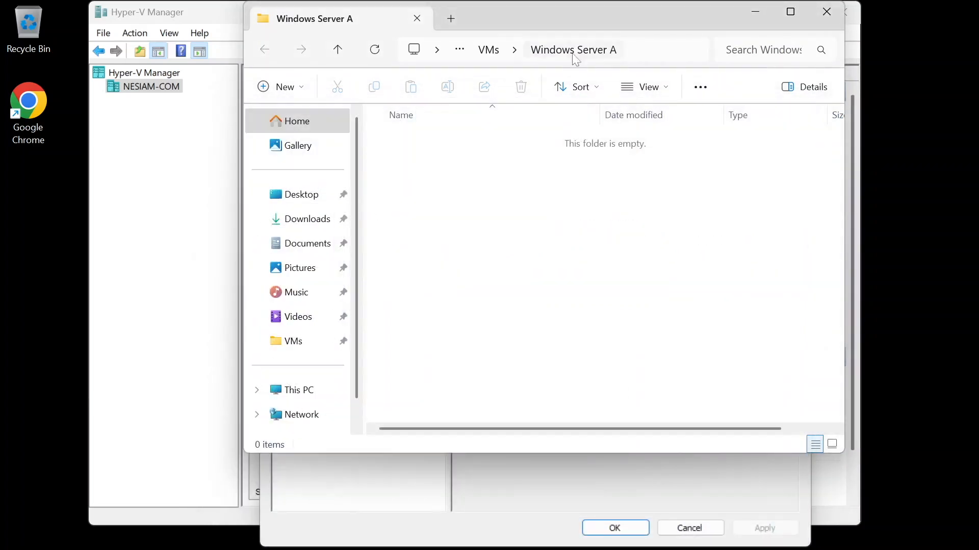
pyautogui.moveTo(516, 10); pyautogui.dragTo(859, 193)
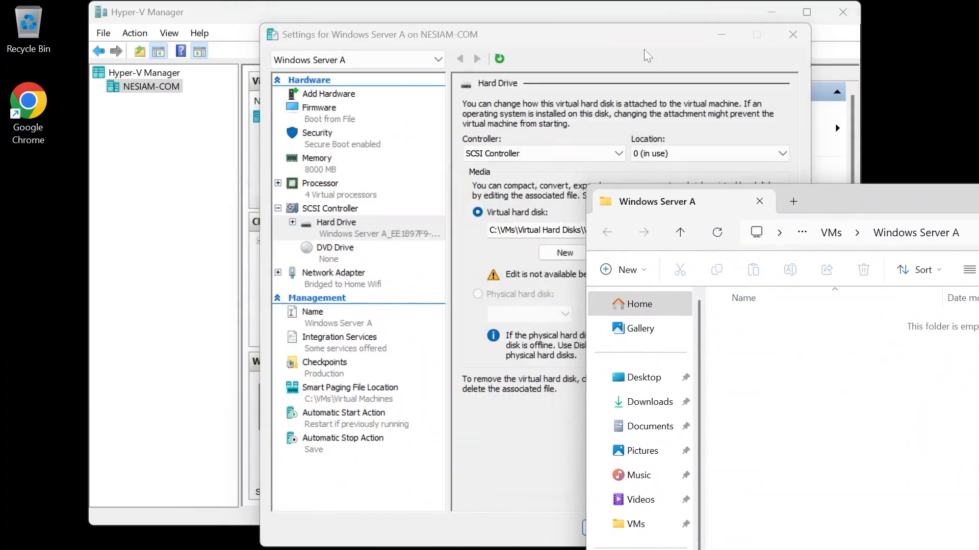
# Step: Cancel the virtual machine settings dialog and select the Windows Server A virtual machine
pyautogui.moveTo(625, 29); pyautogui.dragTo(456, 26)
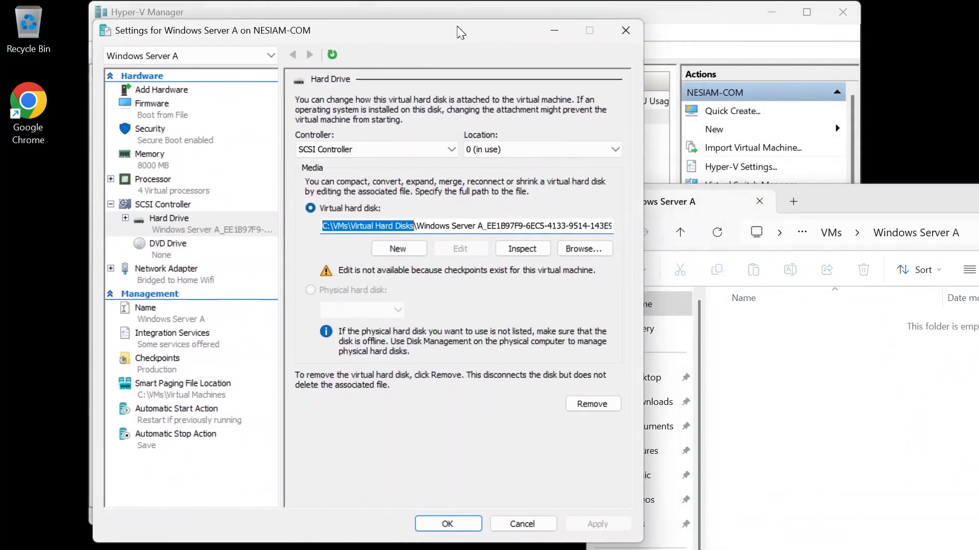
pyautogui.click(516, 525)
pyautogui.click(345, 128)
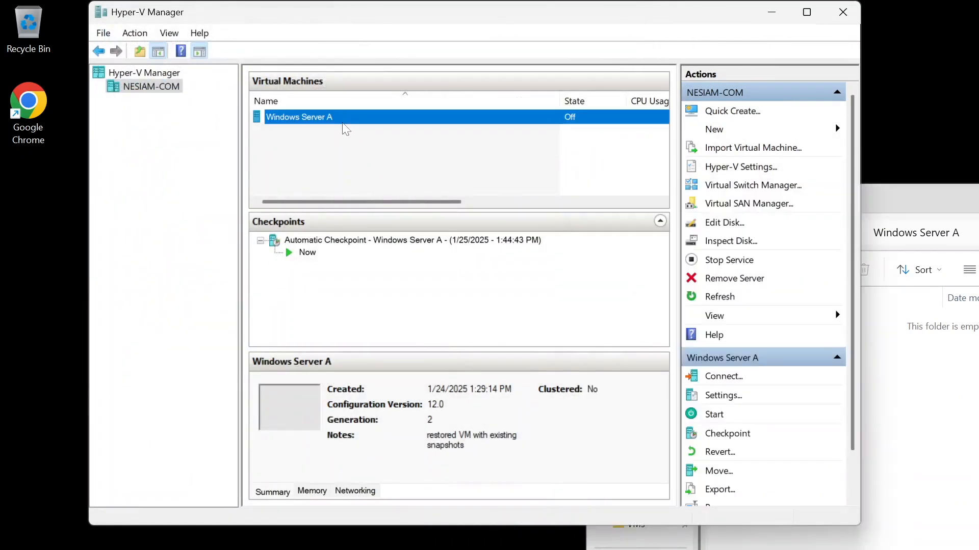
pyautogui.click(568, 171)
pyautogui.click(316, 116)
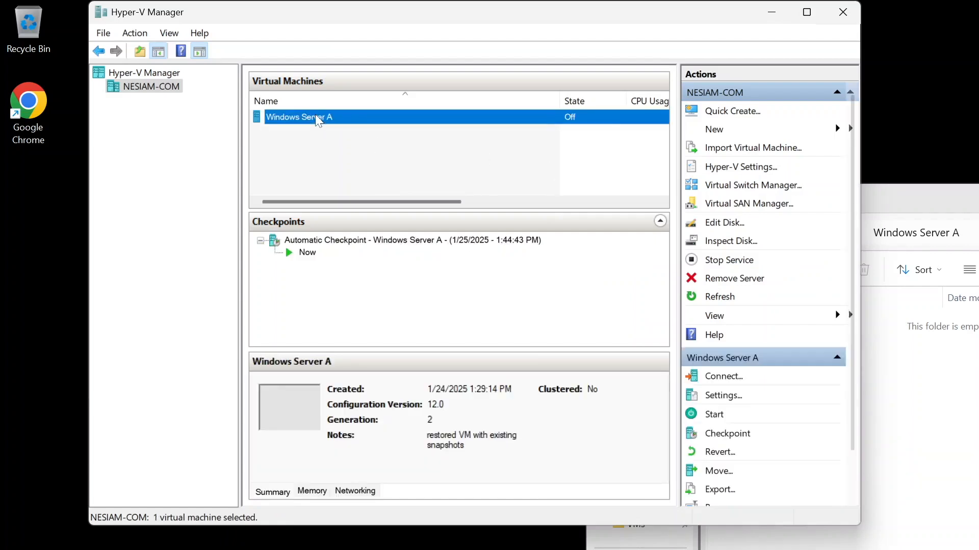
# Step: Start the Move wizard for Windows Server A, moving its storage with all data to a single location
pyautogui.click(716, 471)
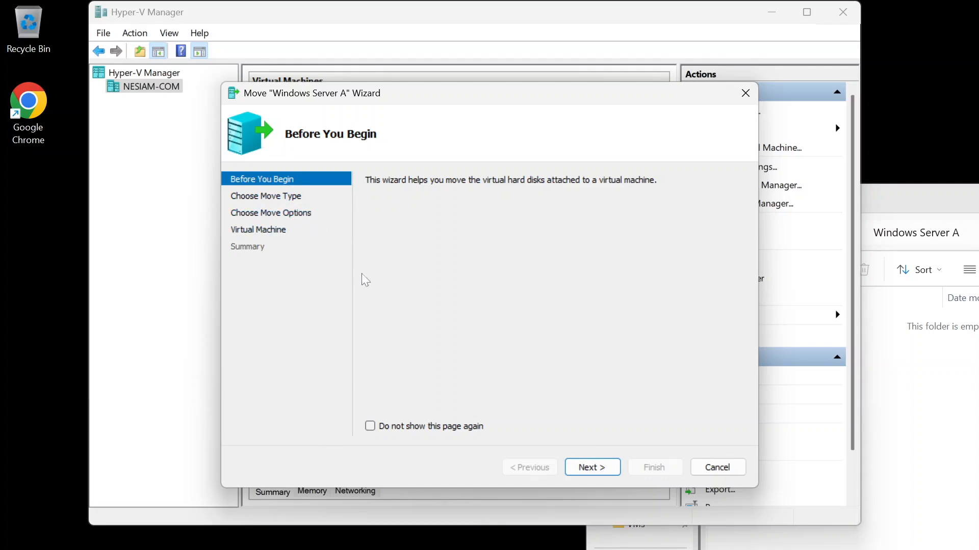
pyautogui.click(593, 468)
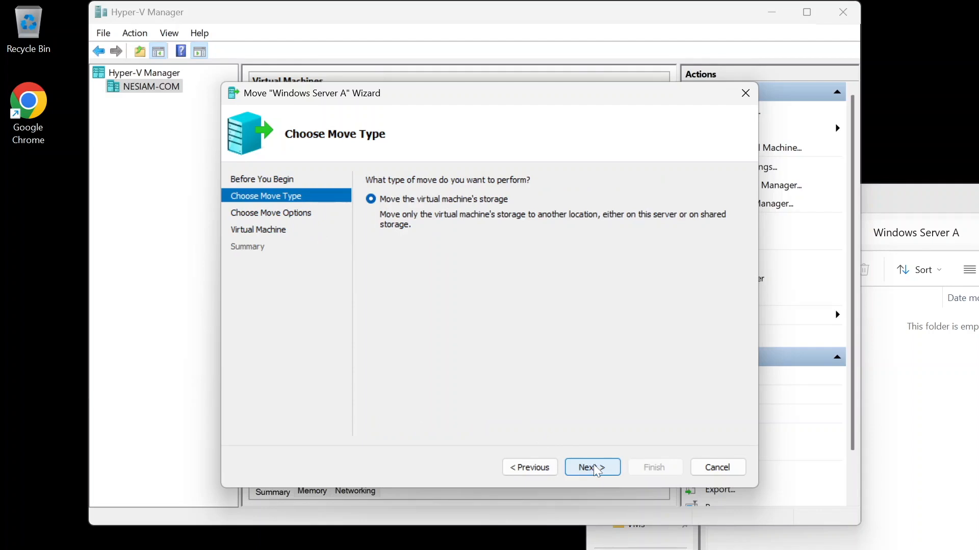
pyautogui.click(593, 467)
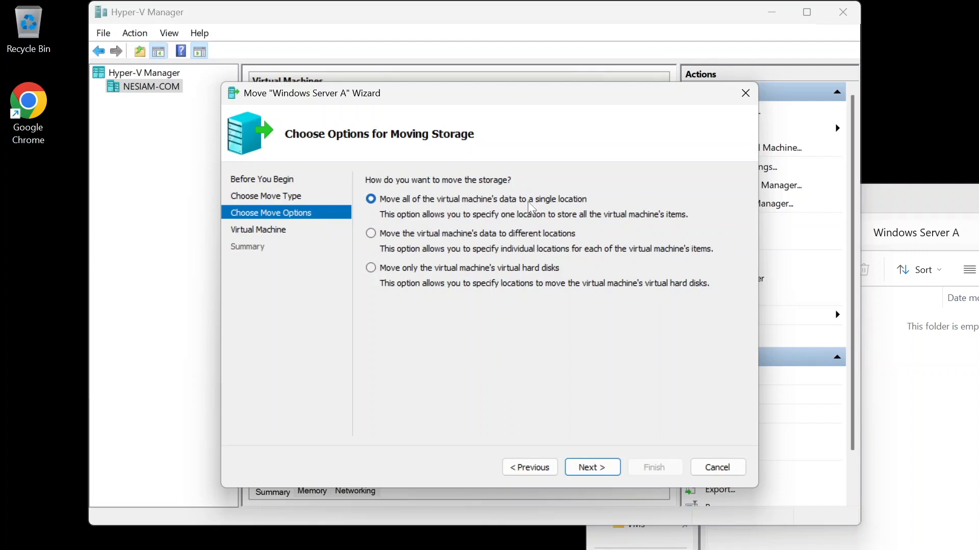
pyautogui.click(589, 476)
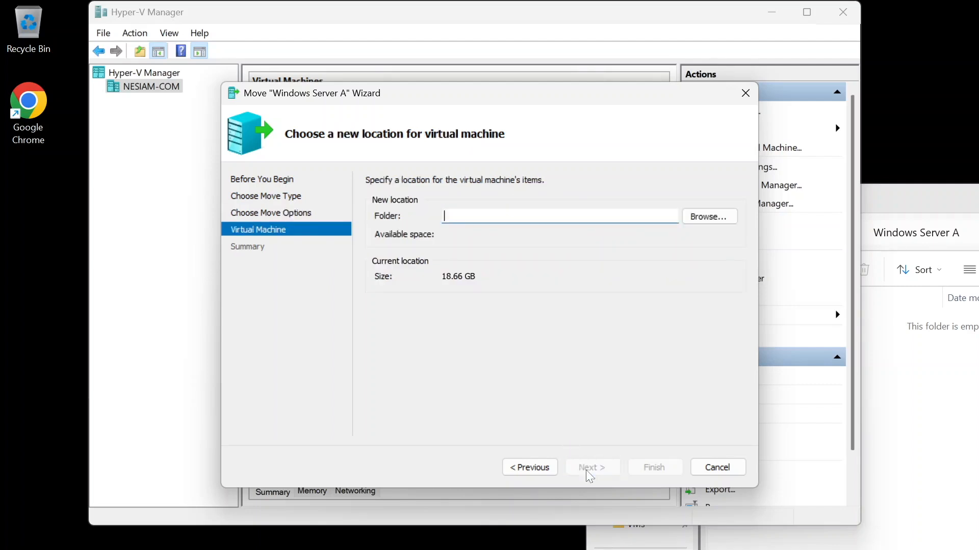
# Step: Examine the different-locations and hard-disks-only move options and their item lists, then reselect the single-location option
pyautogui.click(531, 464)
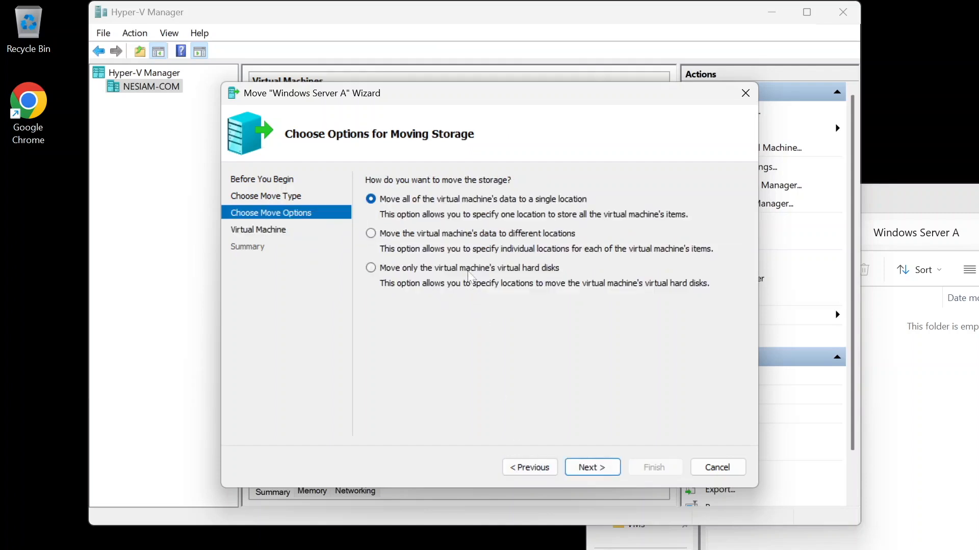
pyautogui.click(459, 238)
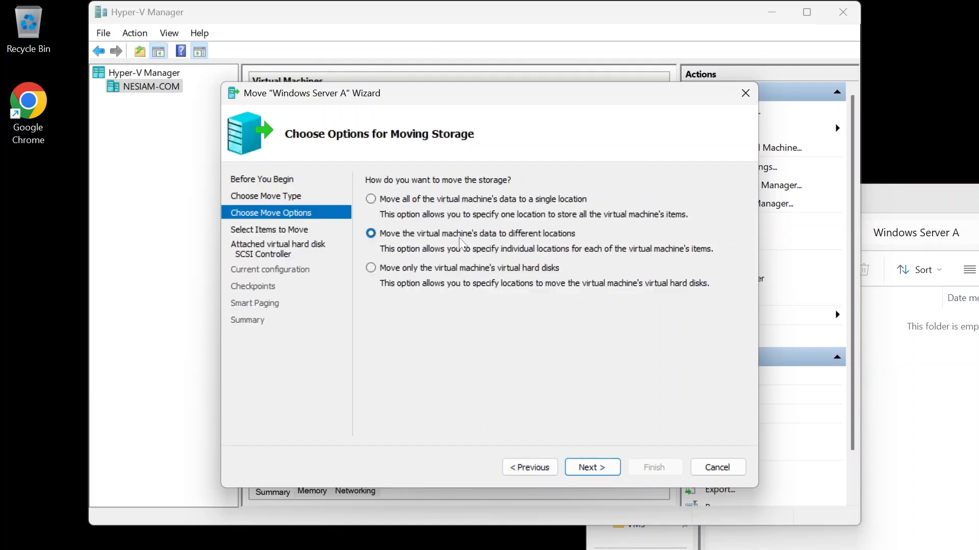
pyautogui.click(577, 468)
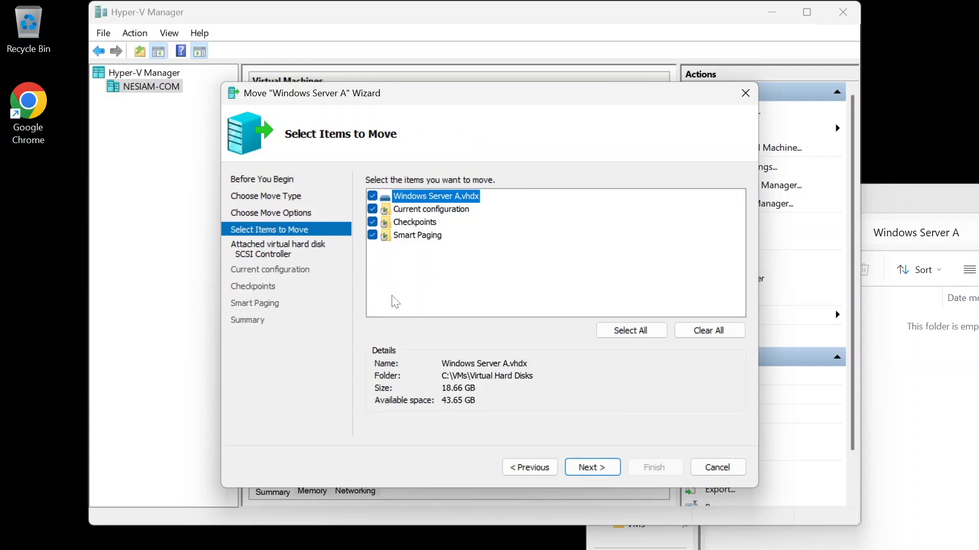
pyautogui.click(530, 474)
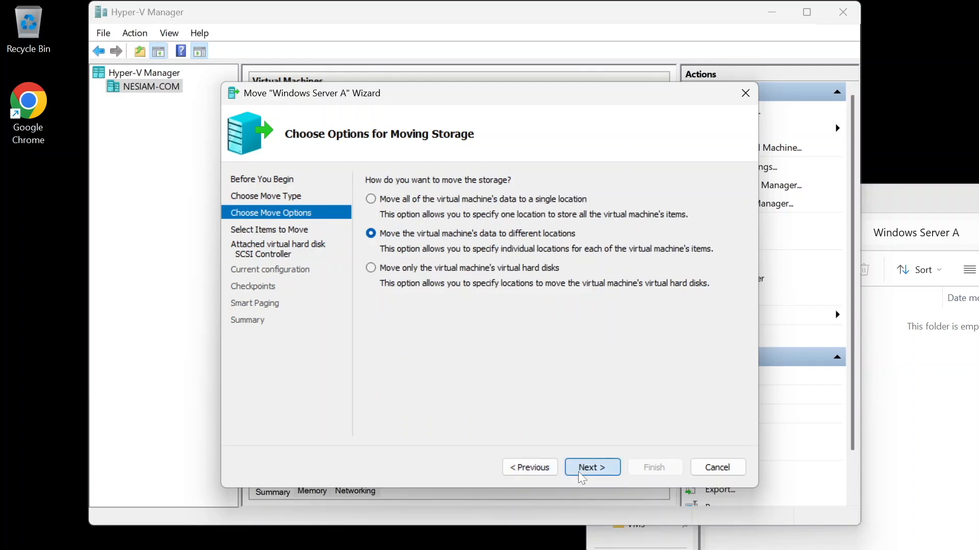
pyautogui.click(578, 472)
pyautogui.click(536, 467)
pyautogui.click(378, 268)
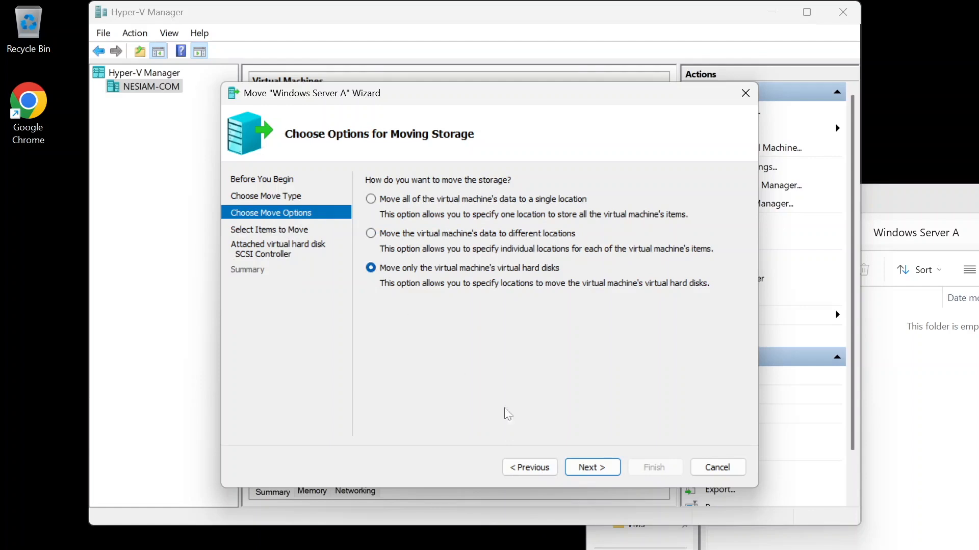
pyautogui.click(594, 474)
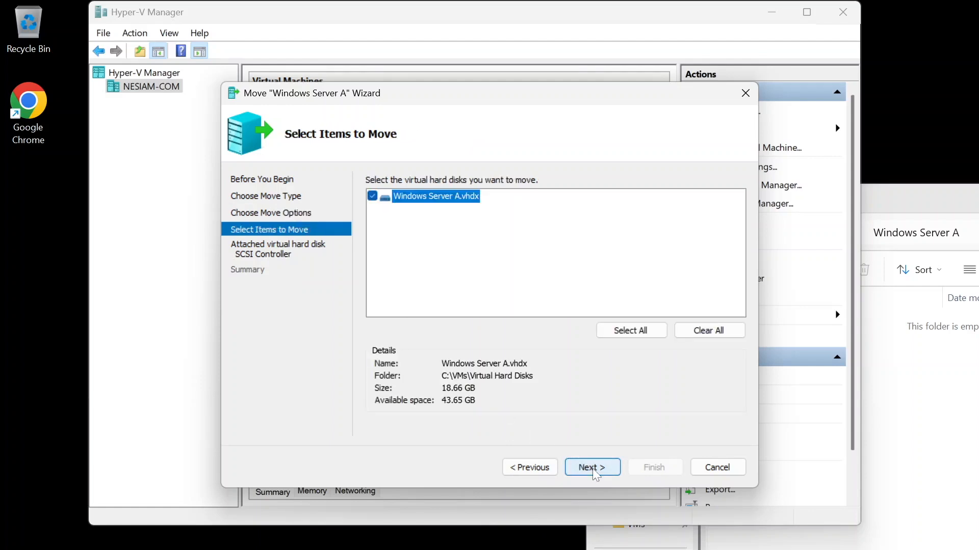
pyautogui.click(538, 469)
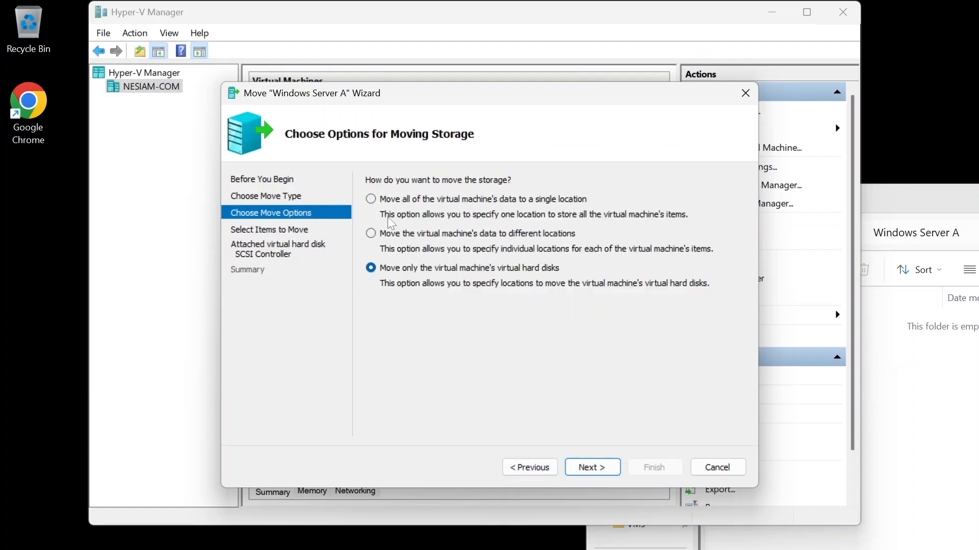
pyautogui.click(373, 198)
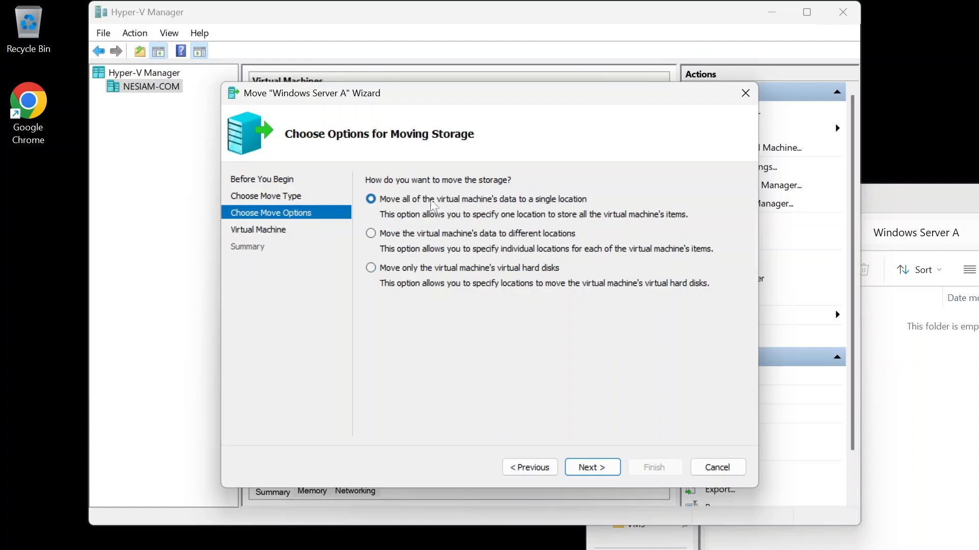
# Step: Set the new location to the C:\VMs\Windows Server A folder and continue to the summary
pyautogui.click(600, 468)
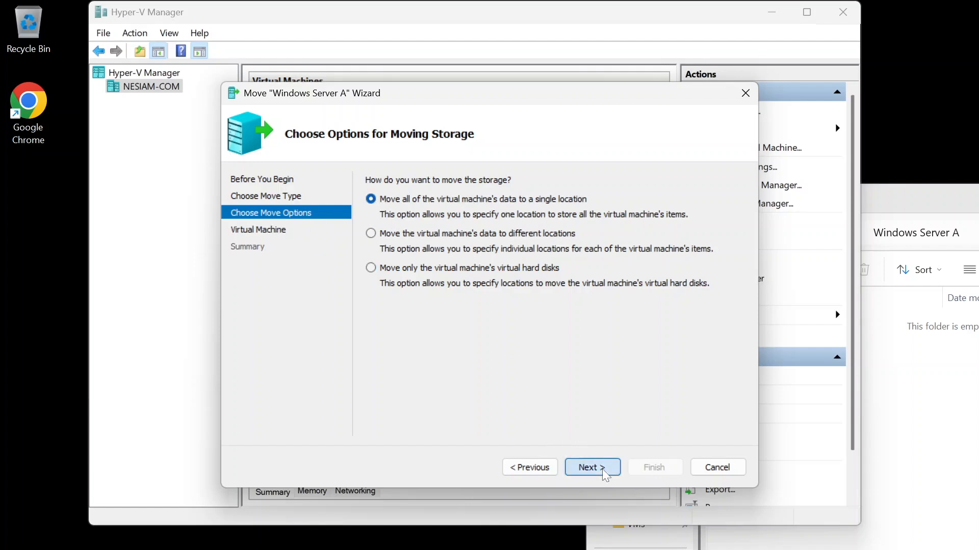
pyautogui.click(706, 216)
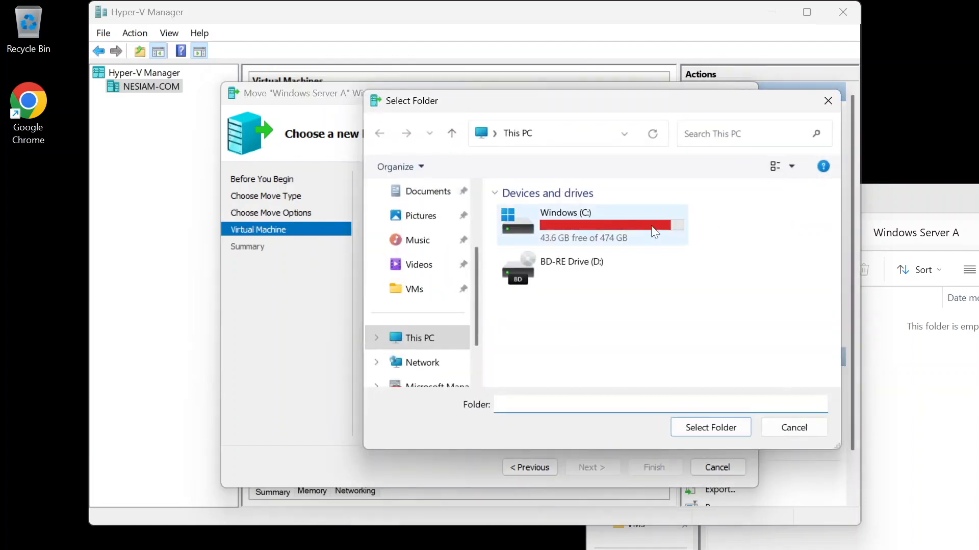
pyautogui.click(414, 289)
pyautogui.doubleClick(559, 256)
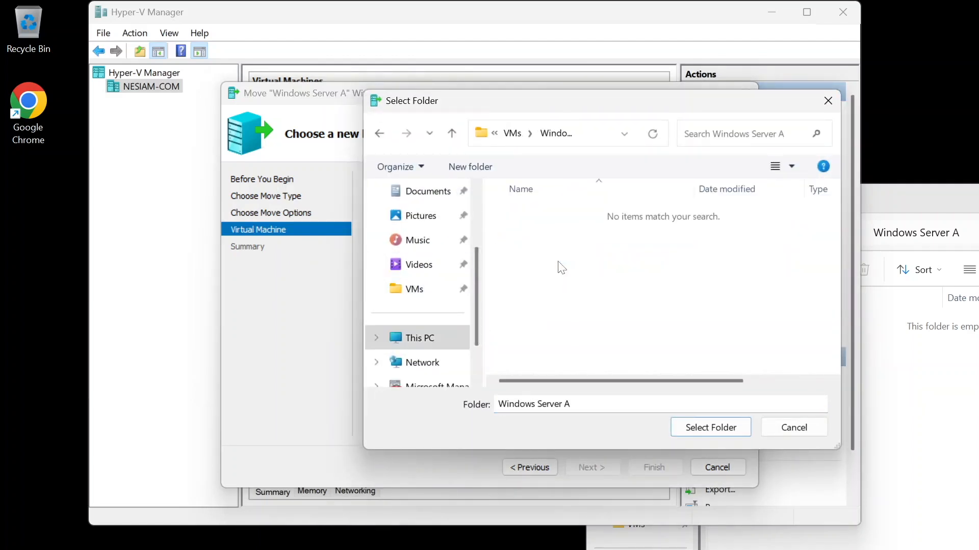
pyautogui.click(701, 428)
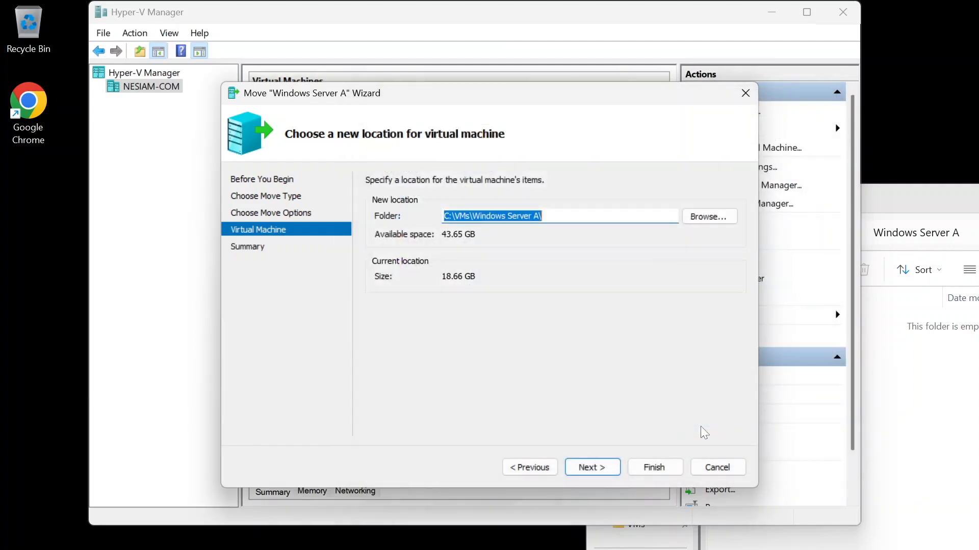
pyautogui.click(608, 462)
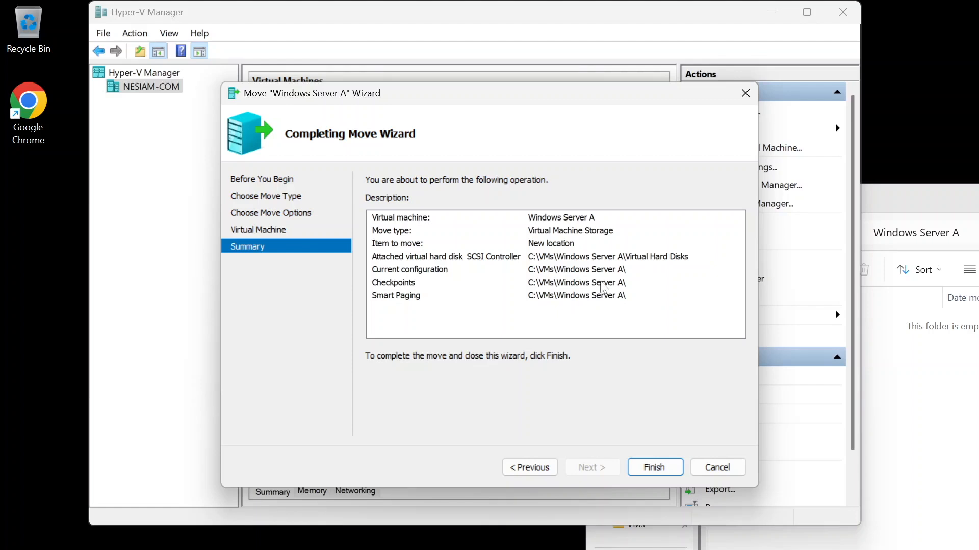
# Step: Finish the Move wizard to move the virtual machine's storage to the new folder
pyautogui.click(668, 472)
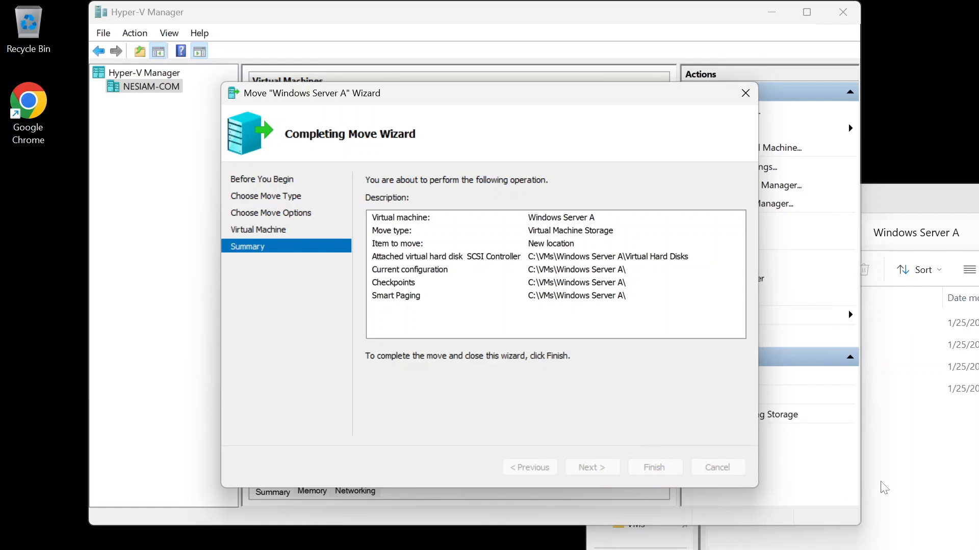
pyautogui.click(891, 487)
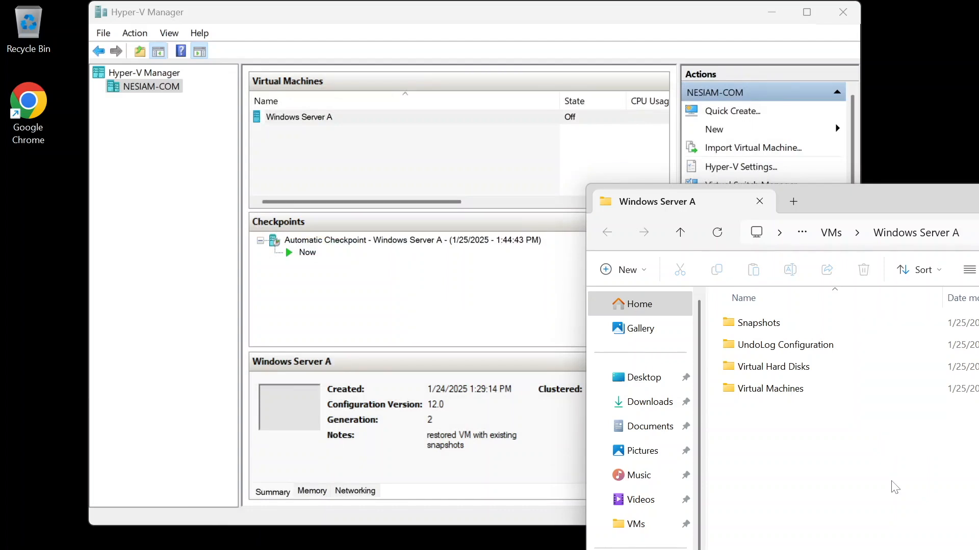
# Step: Start Windows Server A, continuing from its last state instead of reverting to the automatic checkpoint
pyautogui.rightClick(313, 123)
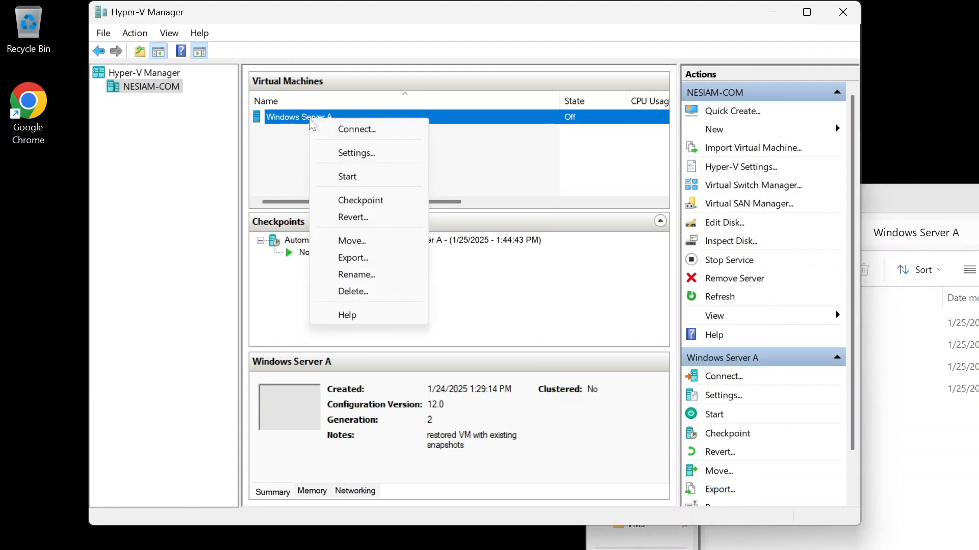
pyautogui.click(349, 176)
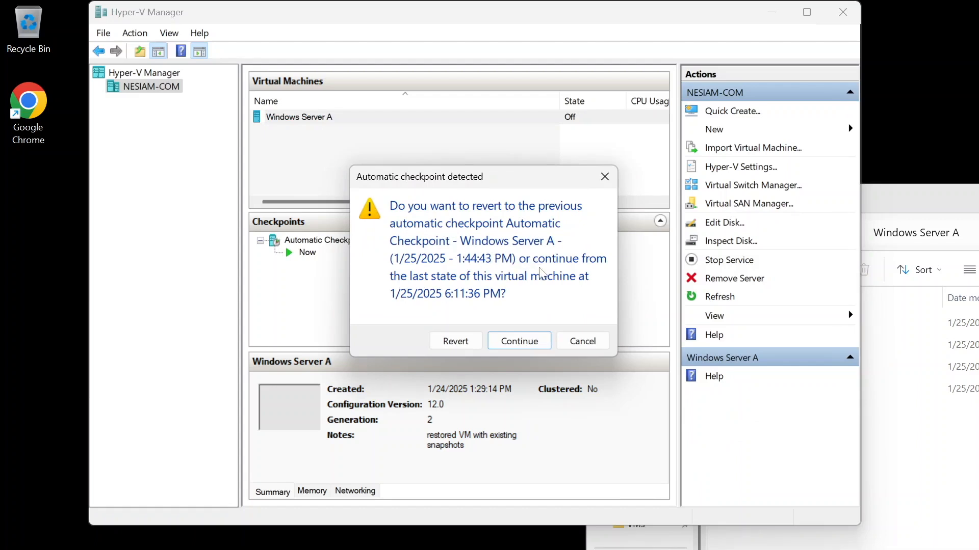
pyautogui.click(518, 341)
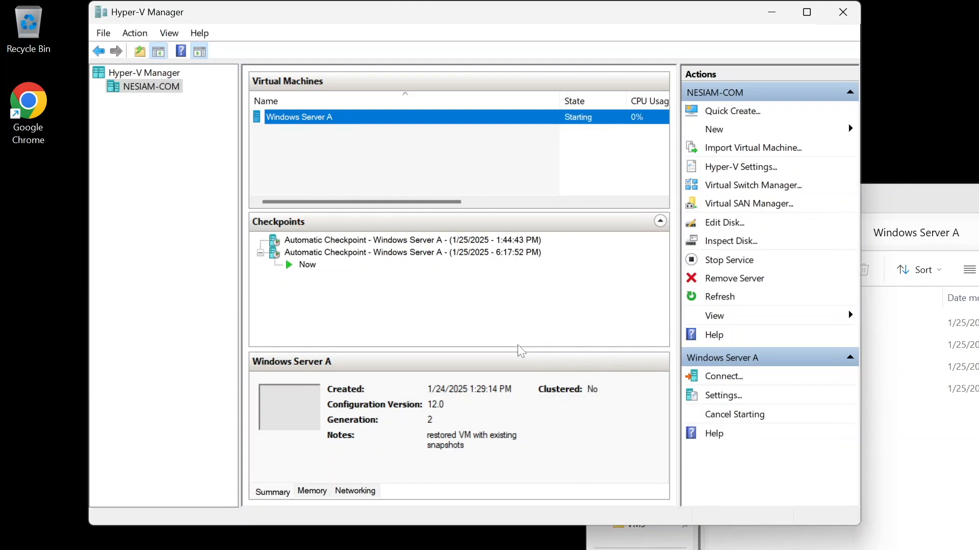
# Step: Connect to the running Windows Server A virtual machine at the 1366 by 768 pixels display size
pyautogui.moveTo(510, 21); pyautogui.dragTo(426, 27)
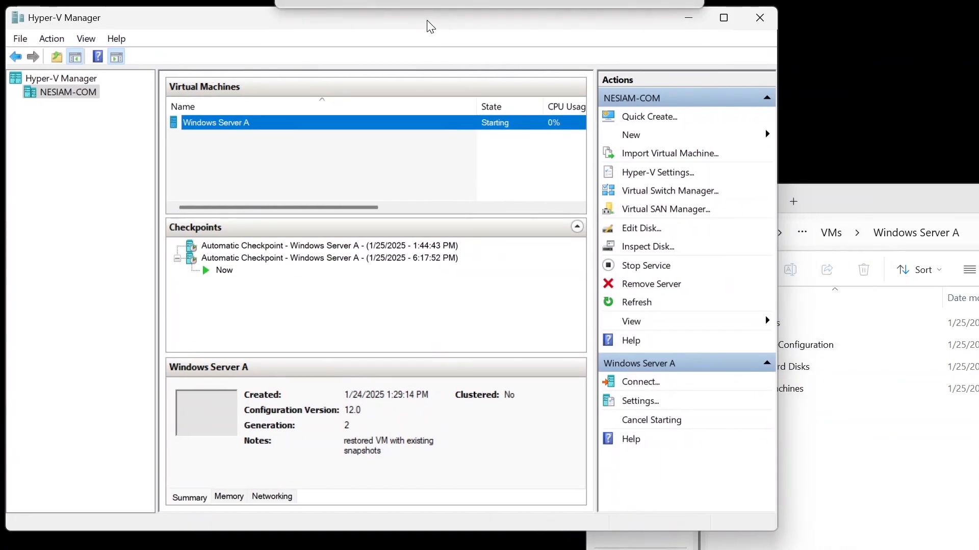
pyautogui.rightClick(248, 129)
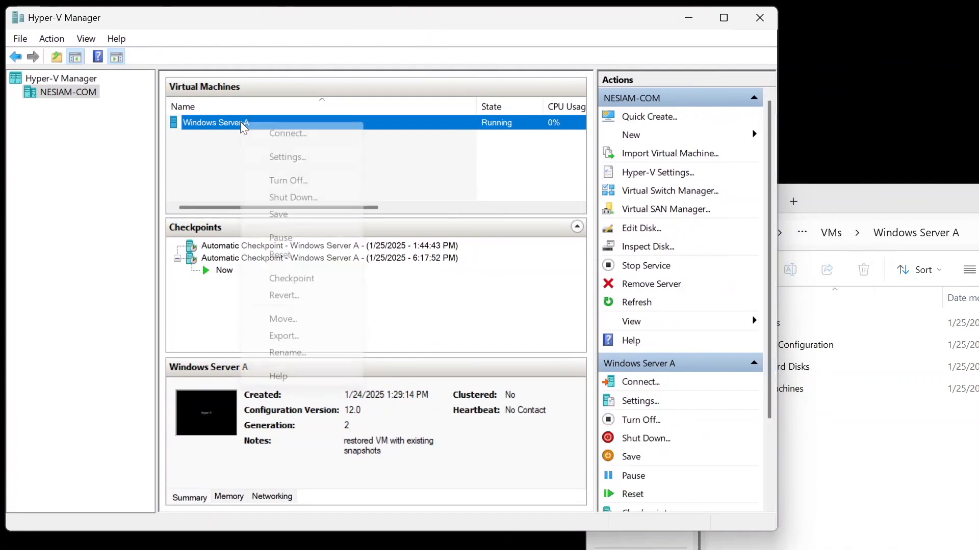
pyautogui.click(248, 128)
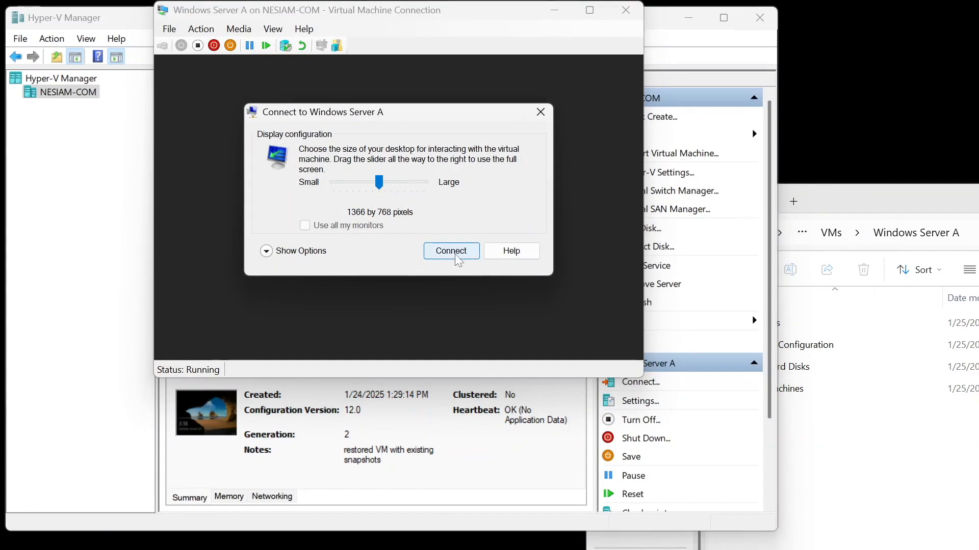
pyautogui.click(453, 252)
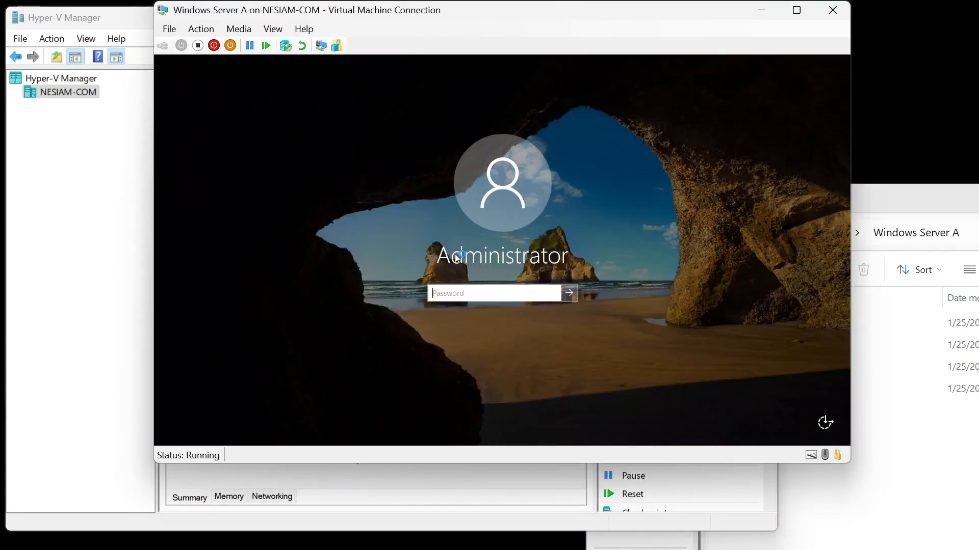
# Step: Sign in to the virtual machine by entering the Administrator account password
pyautogui.write('•••••••••••••')
pyautogui.press('Return')
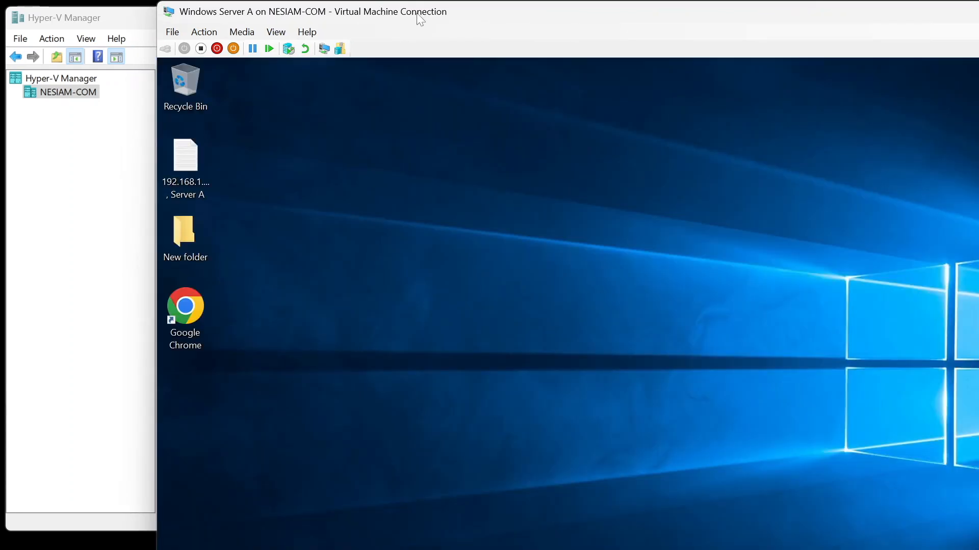
# Step: Enlarge the connection window and shut down the guest Windows Server from its Start menu
pyautogui.doubleClick(418, 13)
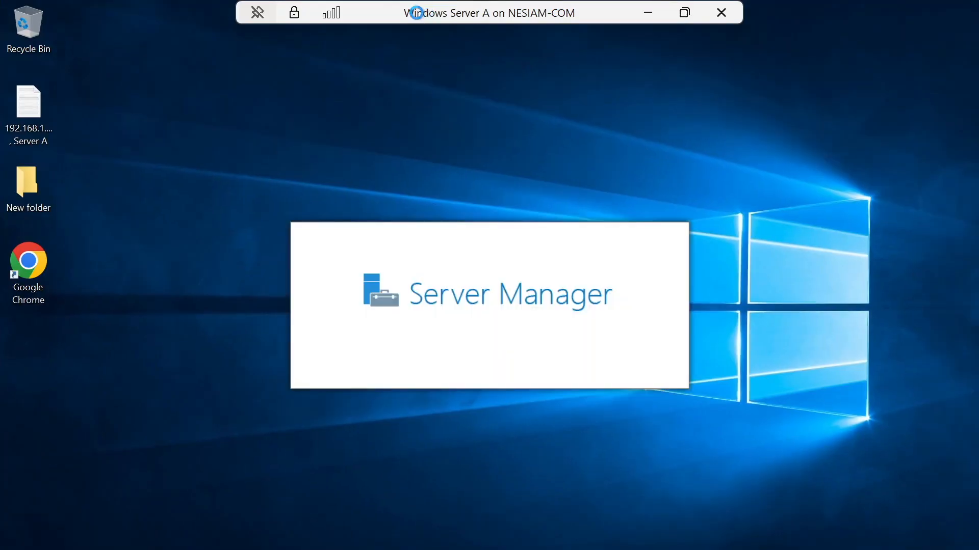
pyautogui.rightClick(18, 549)
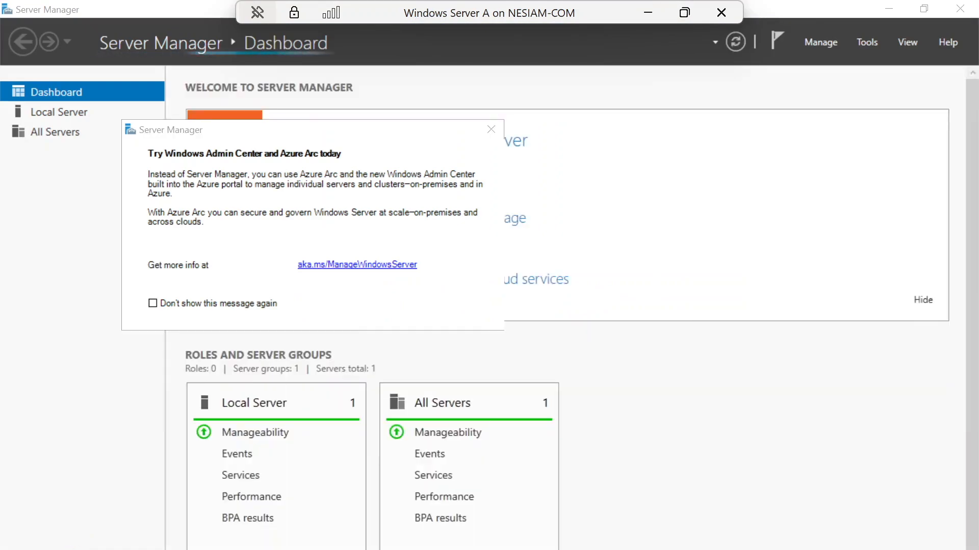
pyautogui.moveTo(117, 547)
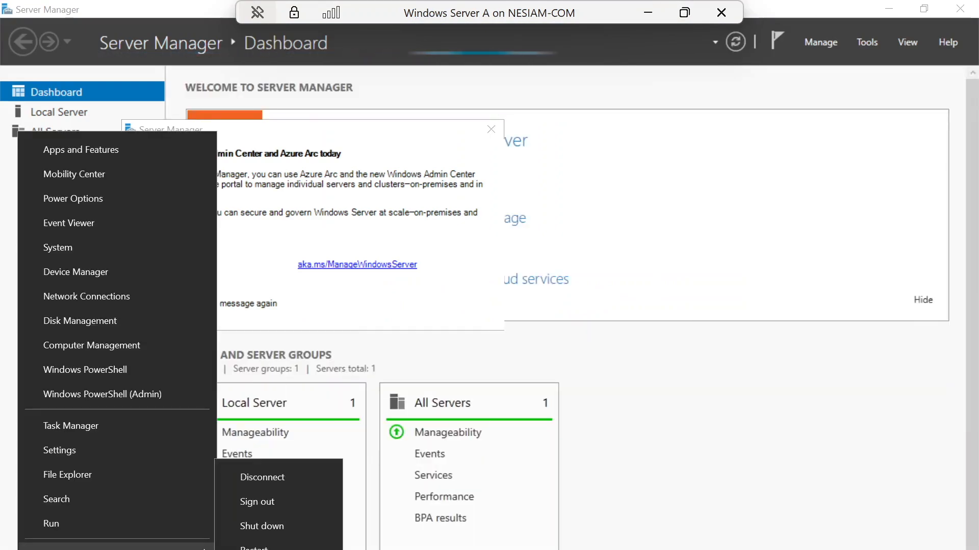
pyautogui.click(270, 528)
pyautogui.press('Return')
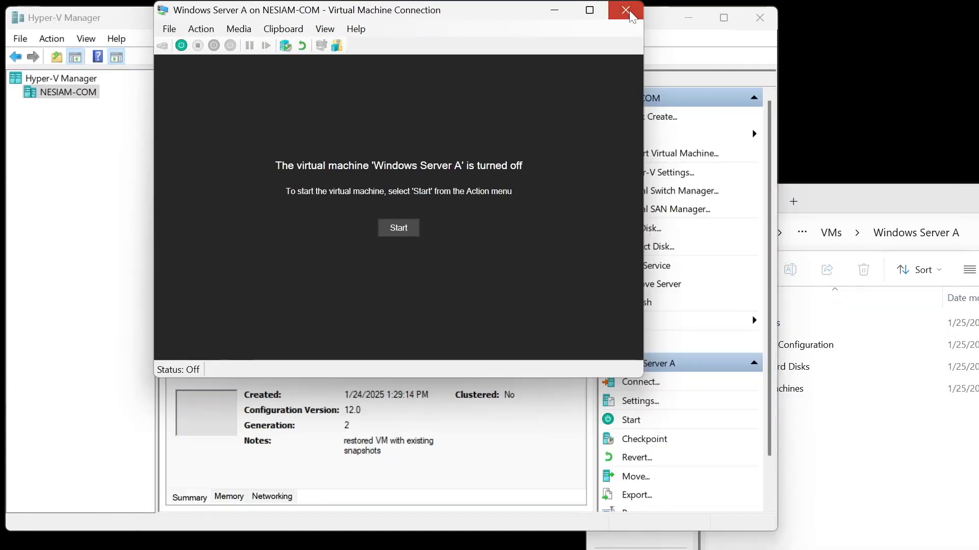
# Step: Close the connection window and open the virtual machine's hard drive settings to examine the virtual hard disk path
pyautogui.click(626, 10)
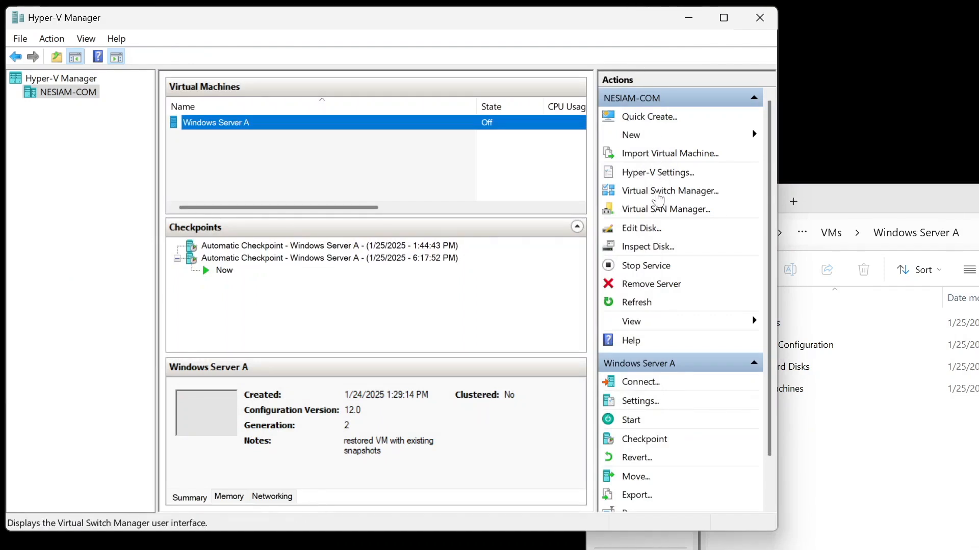
pyautogui.click(640, 402)
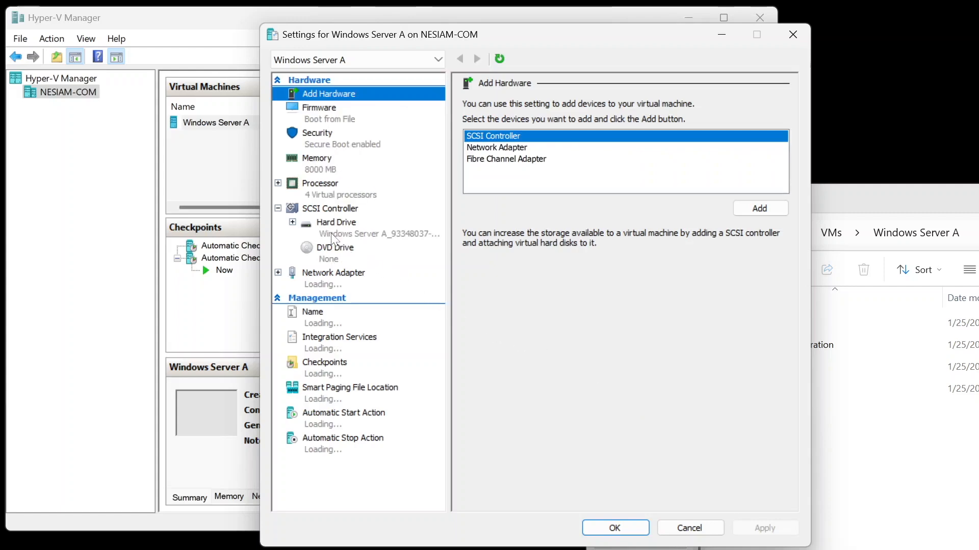
pyautogui.click(332, 236)
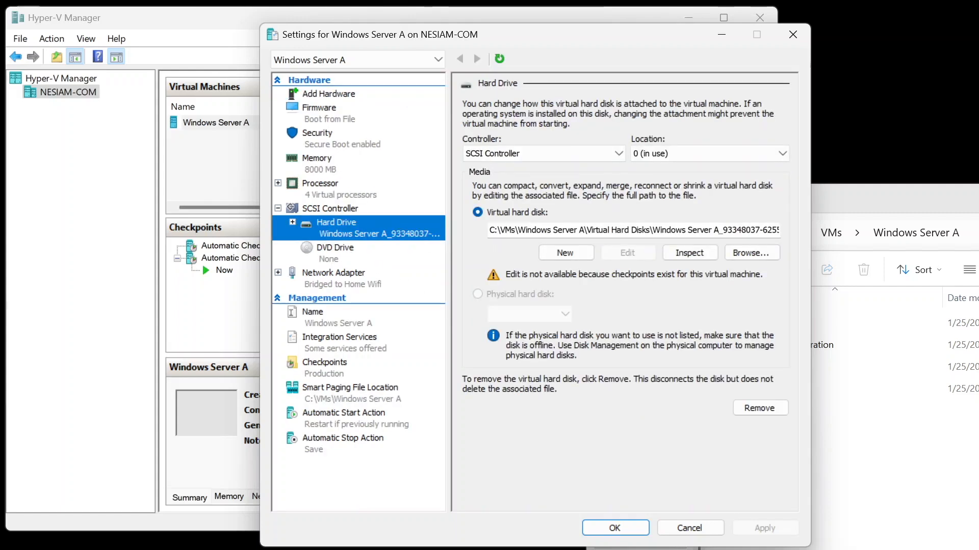
pyautogui.moveTo(562, 230); pyautogui.dragTo(723, 230)
# Step: Inspect the contents of the Virtual Hard Disks folder inside the Windows Server A folder
pyautogui.click(882, 477)
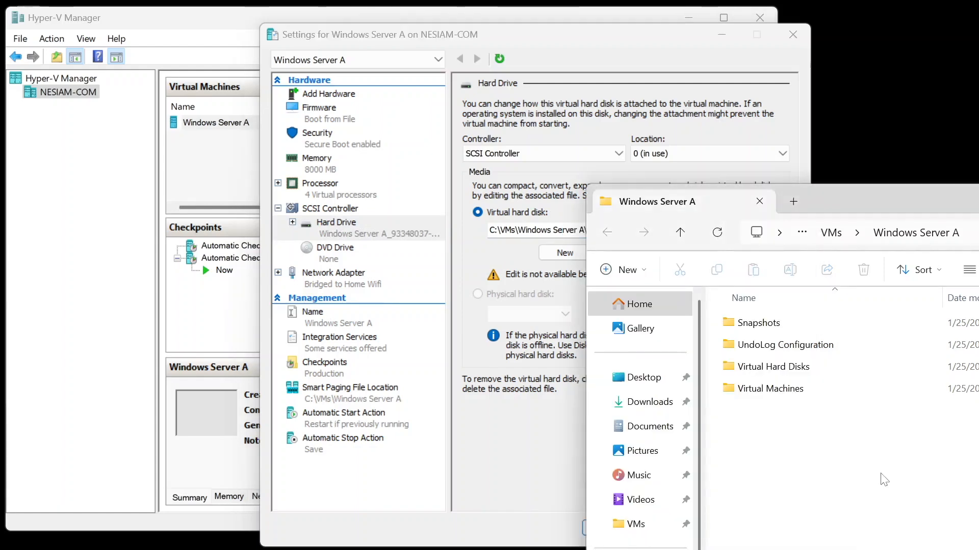
pyautogui.doubleClick(778, 379)
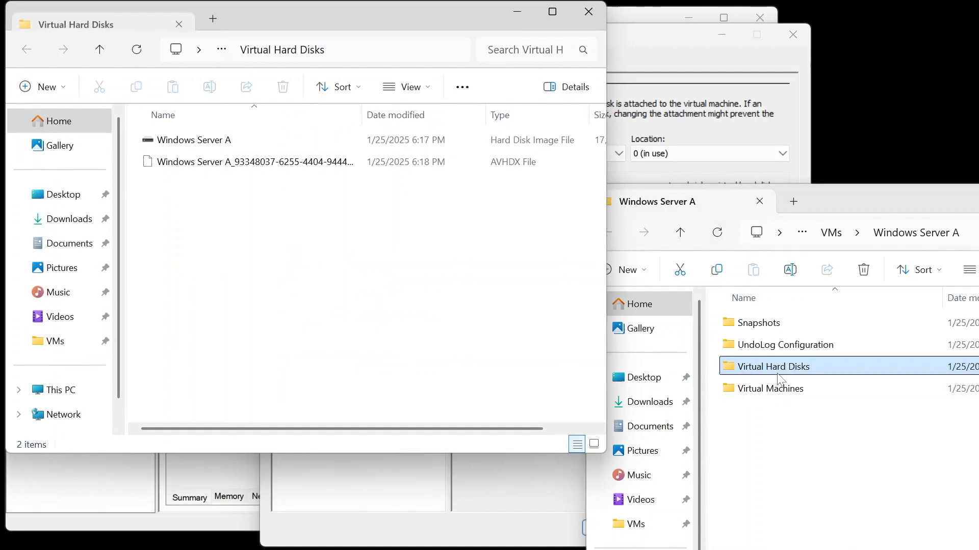
pyautogui.click(588, 11)
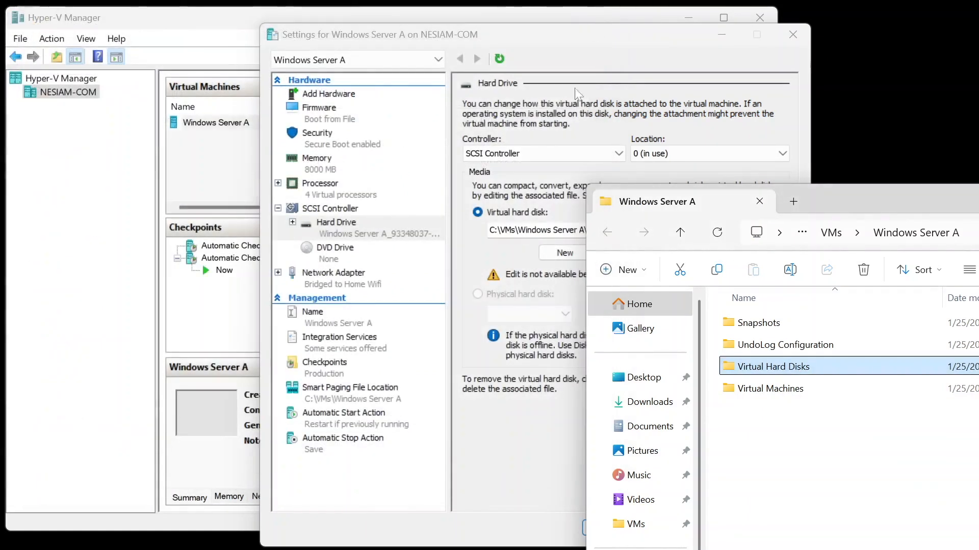
# Step: Create a new folder named TestHDNewLocation inside the Windows Server A folder
pyautogui.rightClick(761, 465)
pyautogui.moveTo(818, 357)
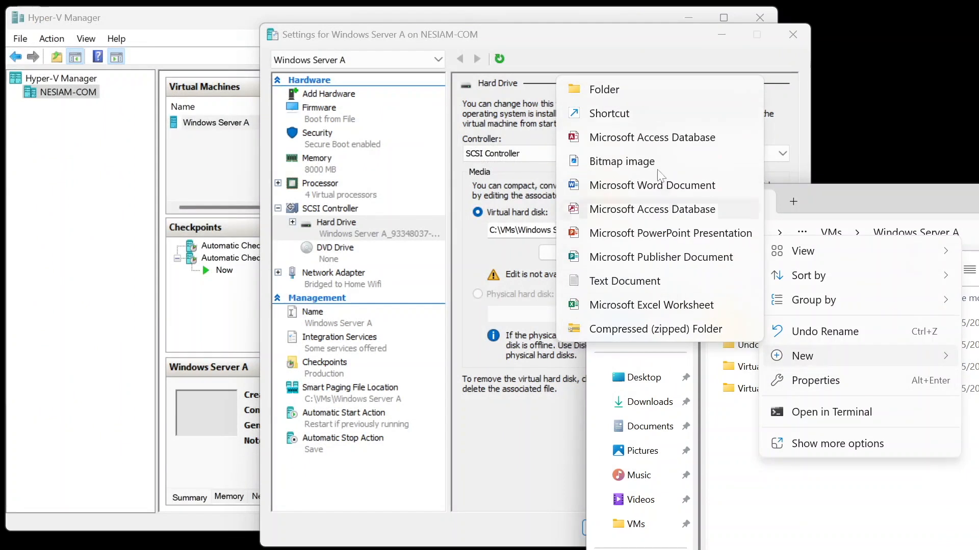
pyautogui.click(615, 88)
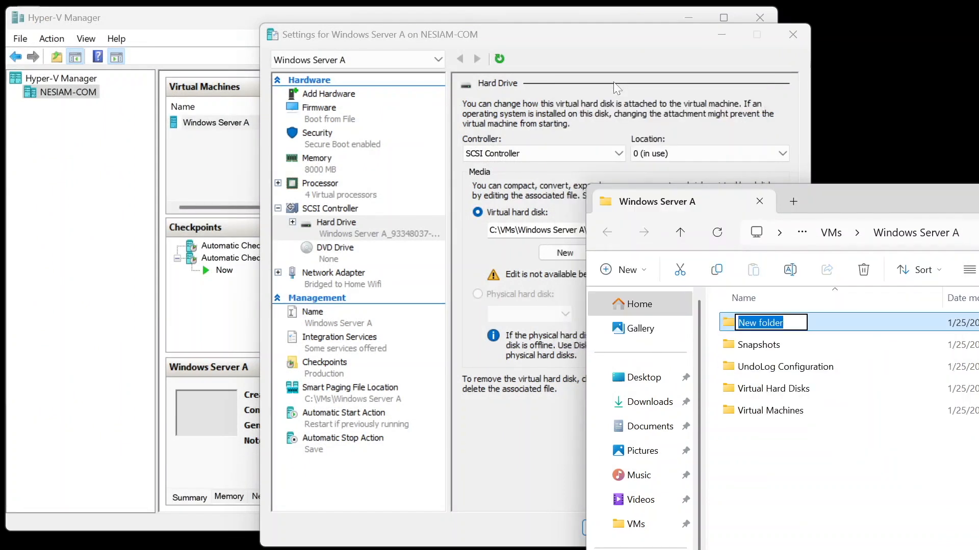
pyautogui.write('TestHDNewLocation')
pyautogui.press('Return')
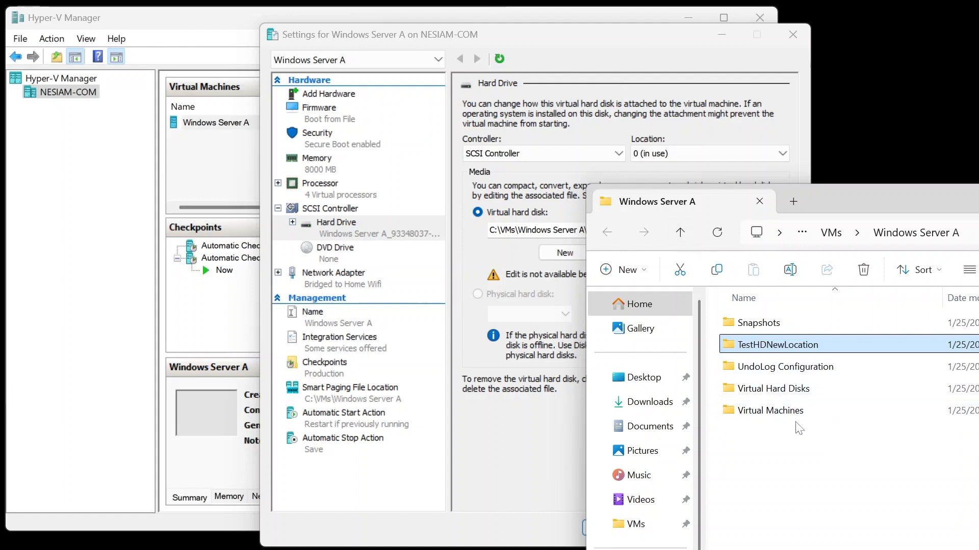
# Step: Copy the Virtual Hard Disks folder into the TestHDNewLocation folder and close that window
pyautogui.click(770, 391)
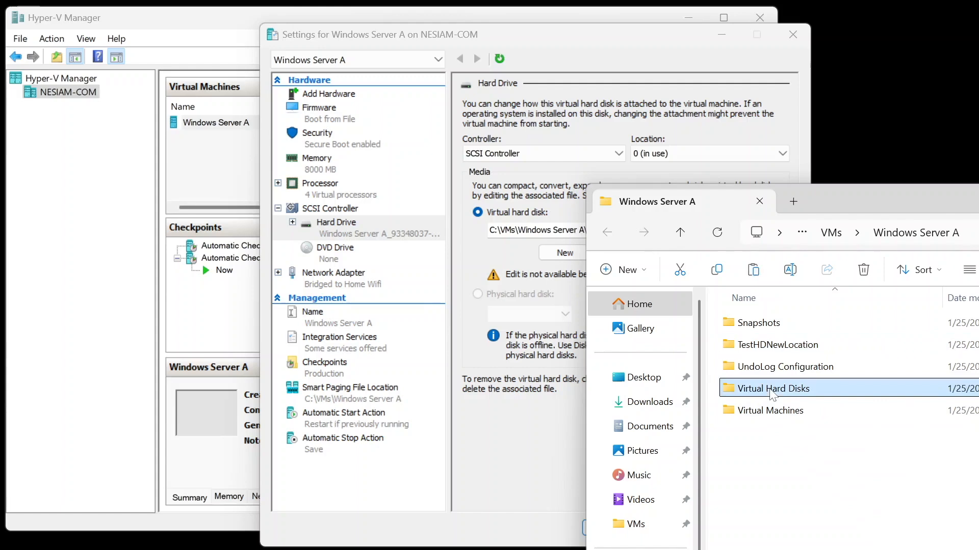
pyautogui.doubleClick(756, 347)
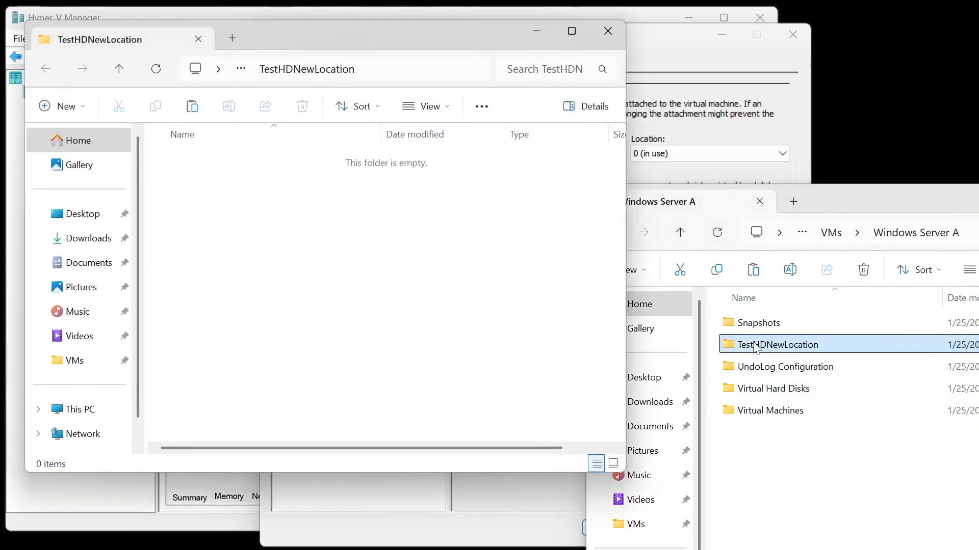
pyautogui.hotkey('ctrl', 'v')
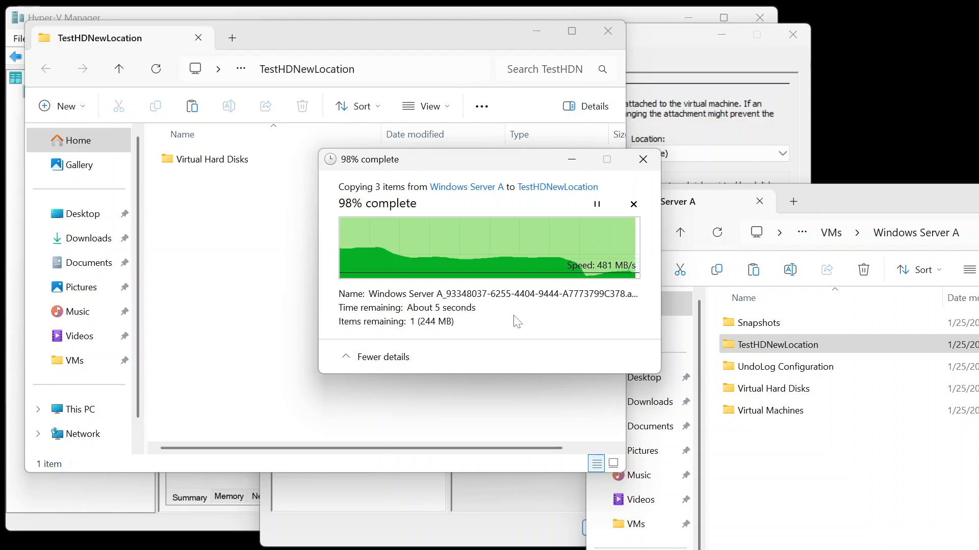
pyautogui.click(610, 33)
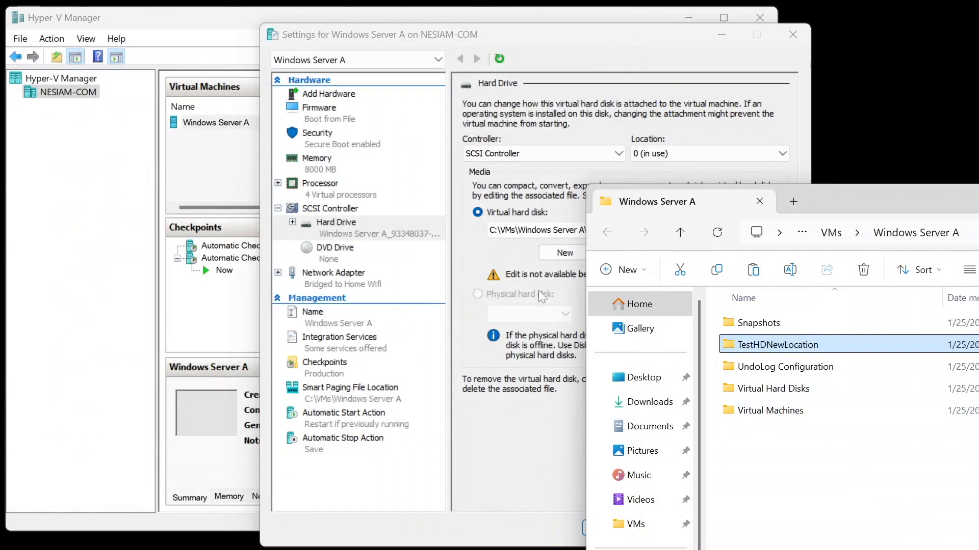
# Step: Browse for the hard drive's disk and pick Windows Server A.vhdx from TestHDNewLocation\Virtual Hard Disks
pyautogui.click(481, 252)
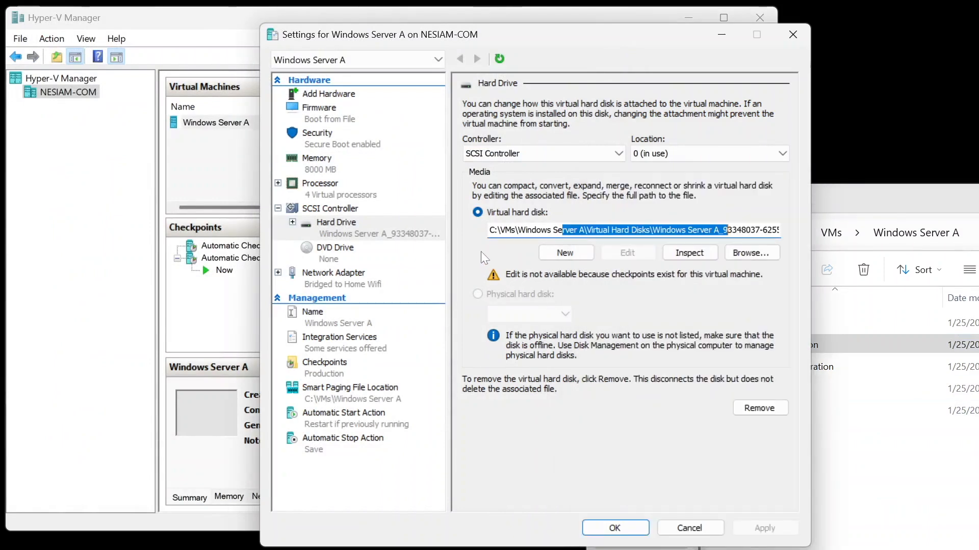
pyautogui.click(761, 252)
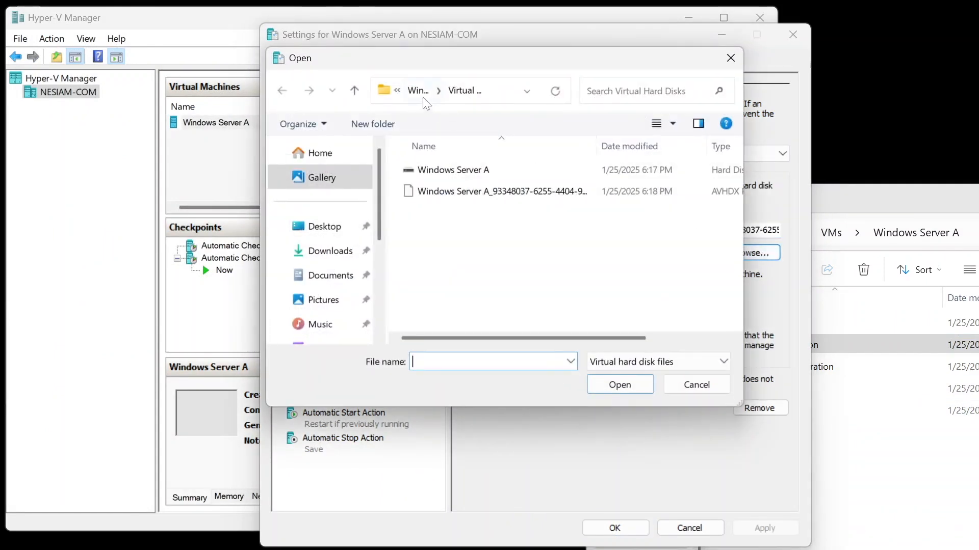
pyautogui.click(417, 90)
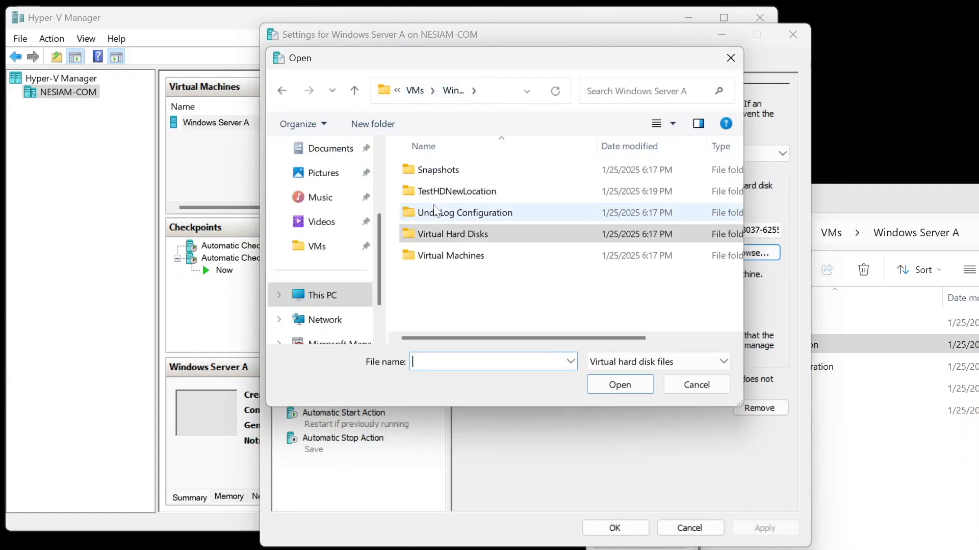
pyautogui.doubleClick(449, 192)
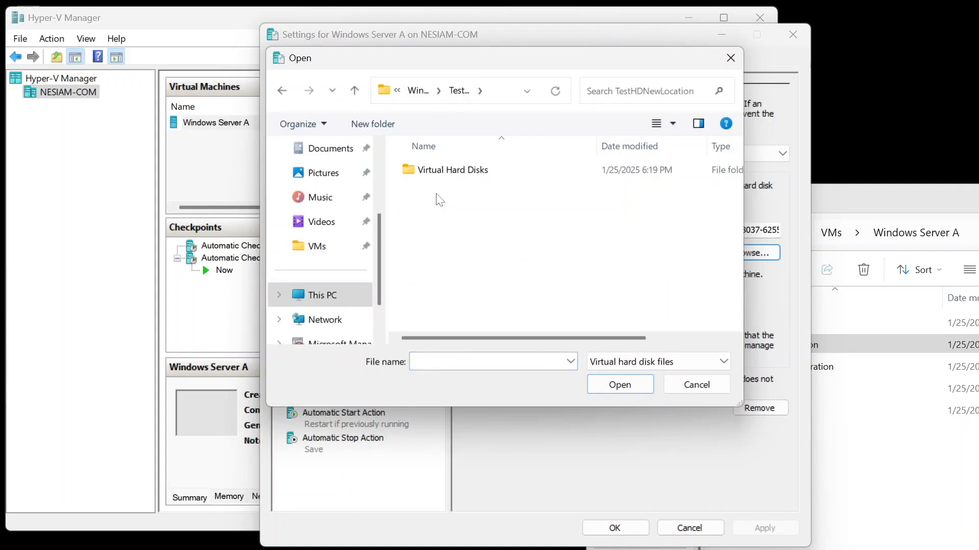
pyautogui.doubleClick(439, 176)
pyautogui.doubleClick(437, 176)
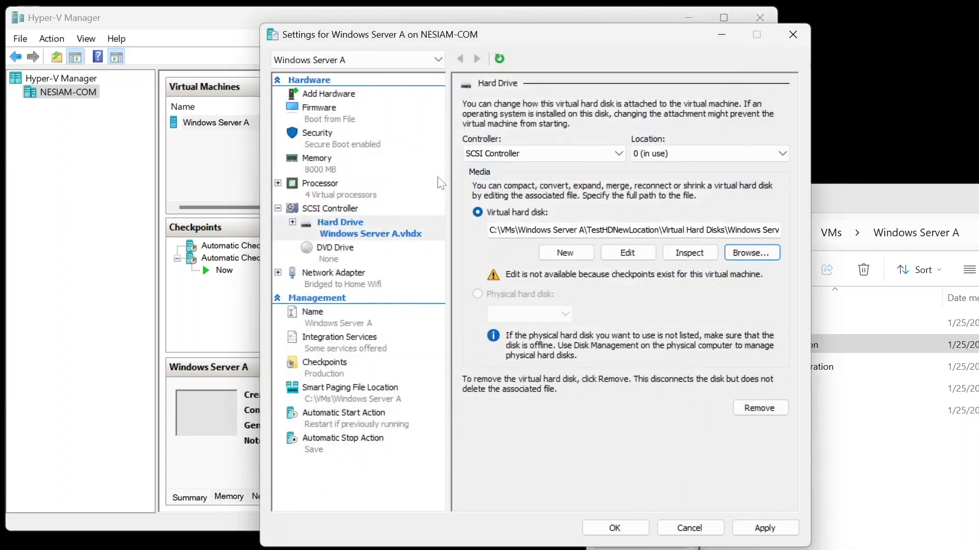
# Step: Apply the new disk path, continuing past the data loss warning
pyautogui.click(762, 528)
pyautogui.click(582, 337)
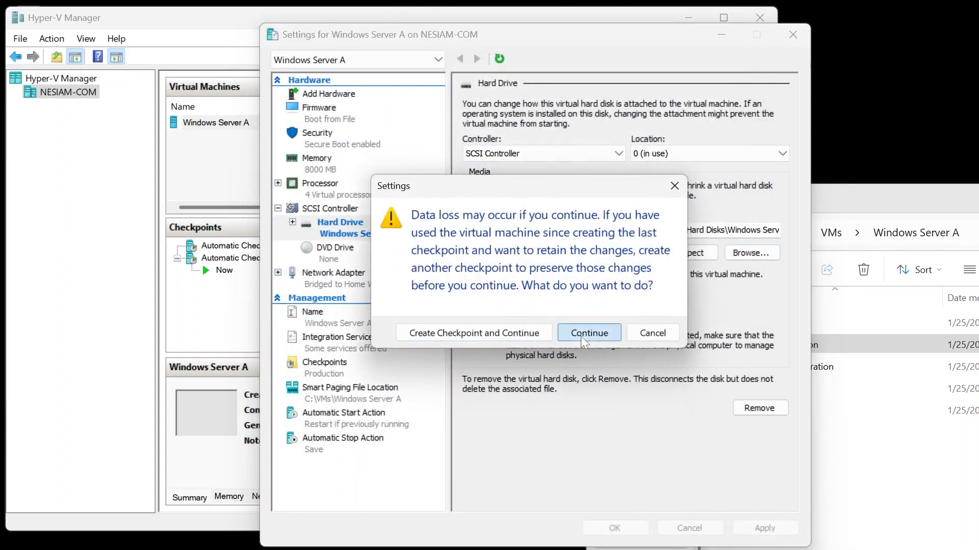
# Step: Apply the hard drive path change, accept the checkpoint-chain data loss warning, and close the VM settings
pyautogui.click(750, 253)
pyautogui.doubleClick(550, 200)
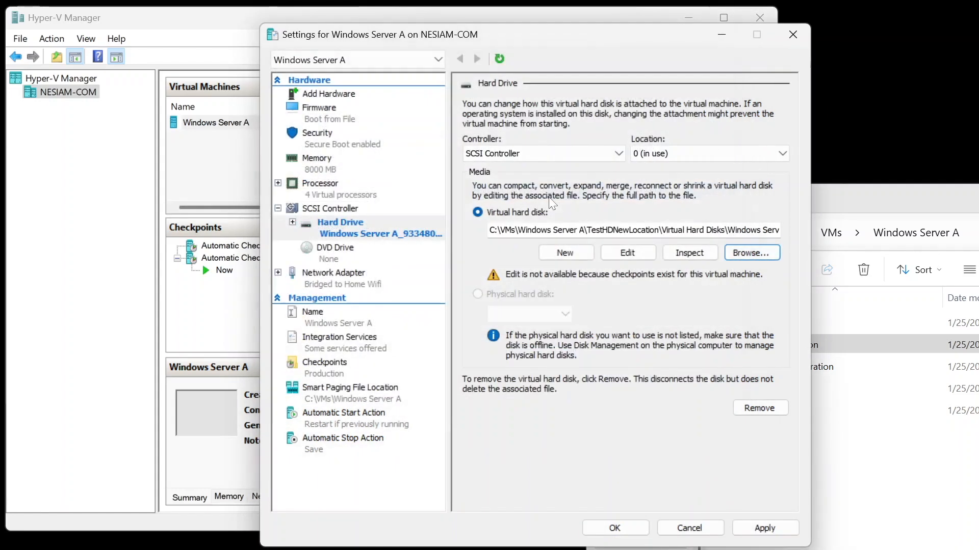
pyautogui.click(778, 521)
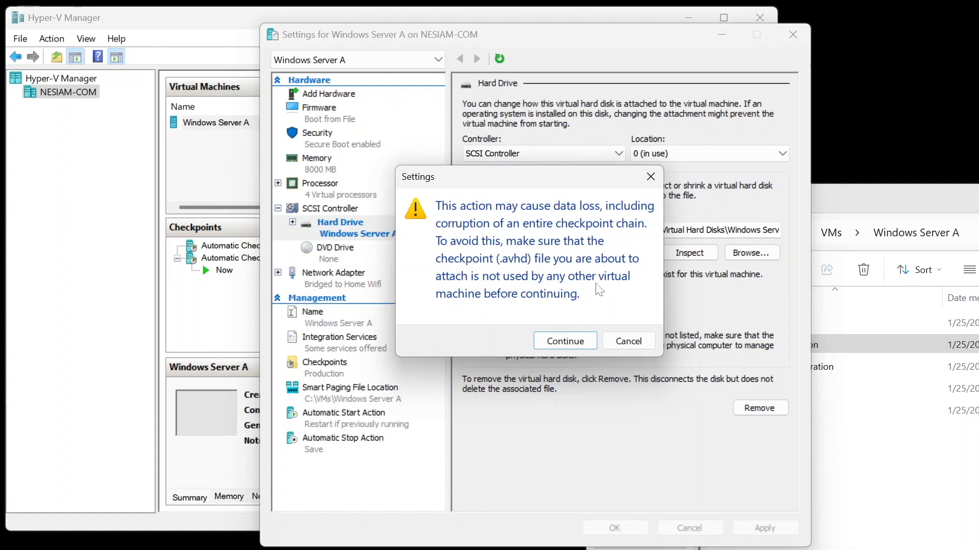
pyautogui.click(562, 341)
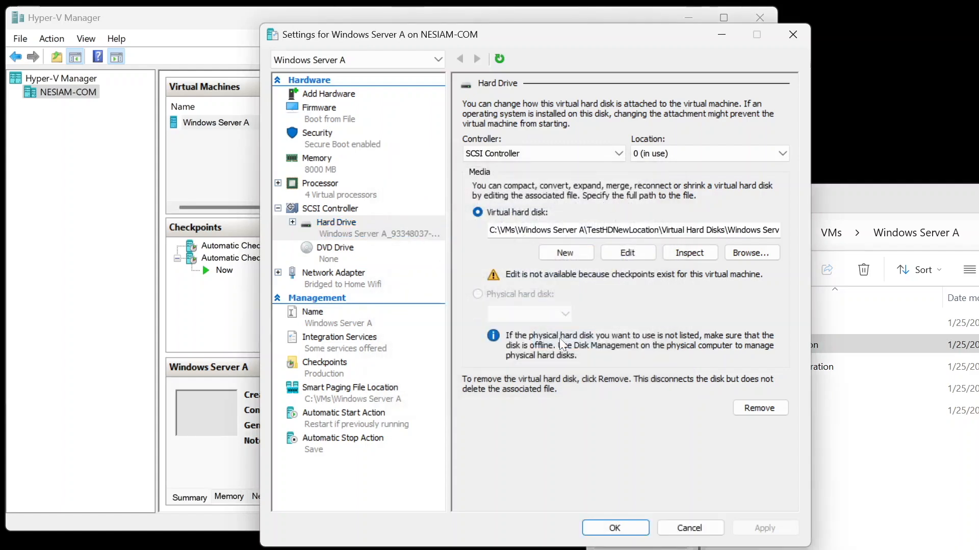
pyautogui.click(617, 525)
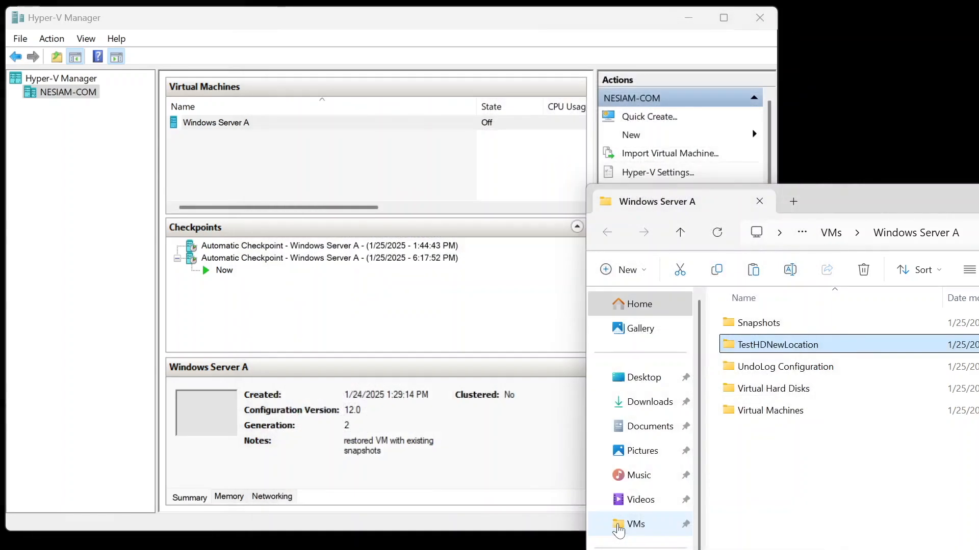
# Step: Start Windows Server A, continuing from its last state instead of reverting to the automatic checkpoint
pyautogui.rightClick(219, 126)
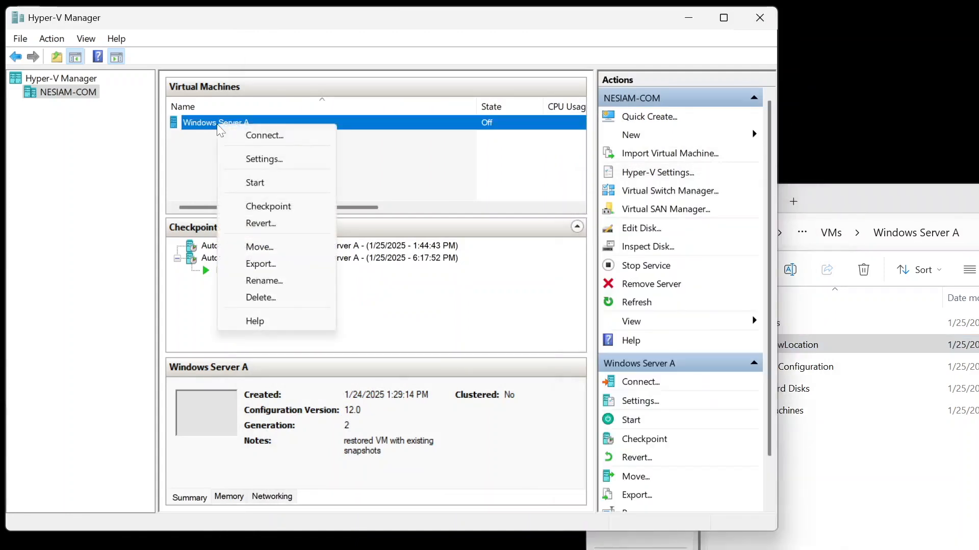
pyautogui.click(255, 183)
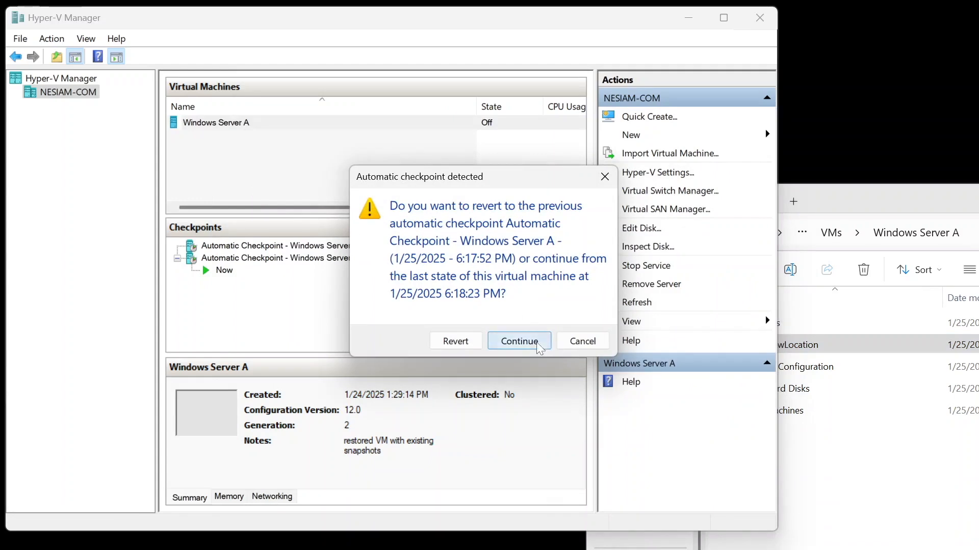
pyautogui.click(535, 341)
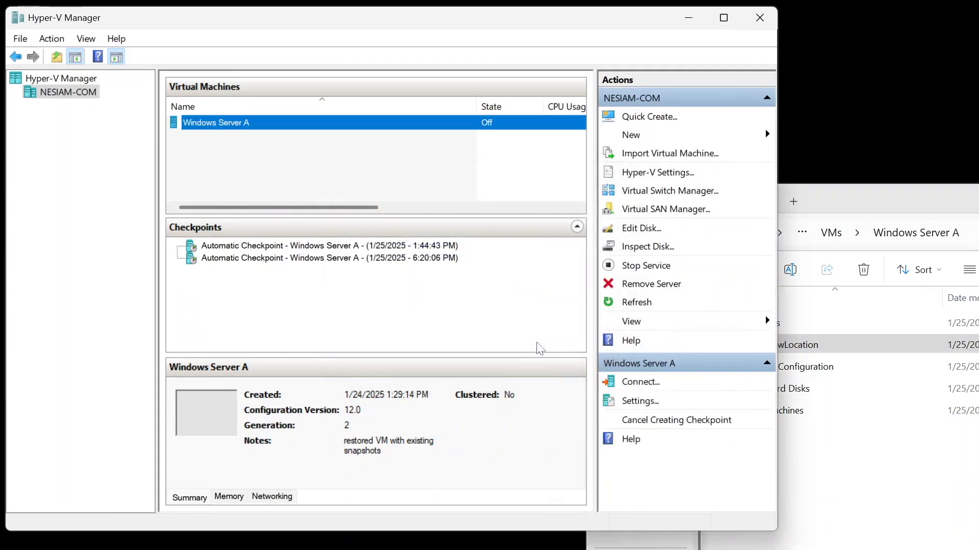
# Step: Connect to the running Windows Server A virtual machine with the default display size
pyautogui.rightClick(261, 127)
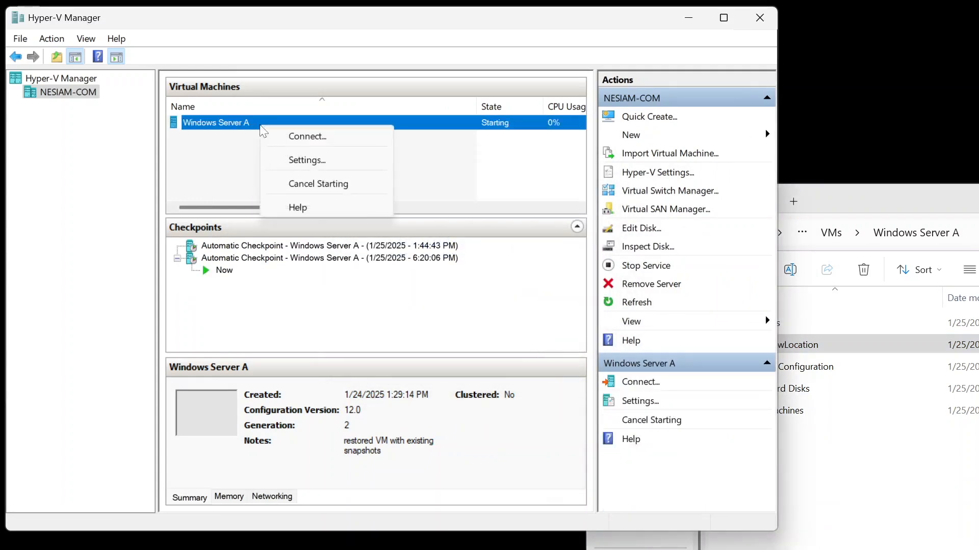
pyautogui.click(268, 137)
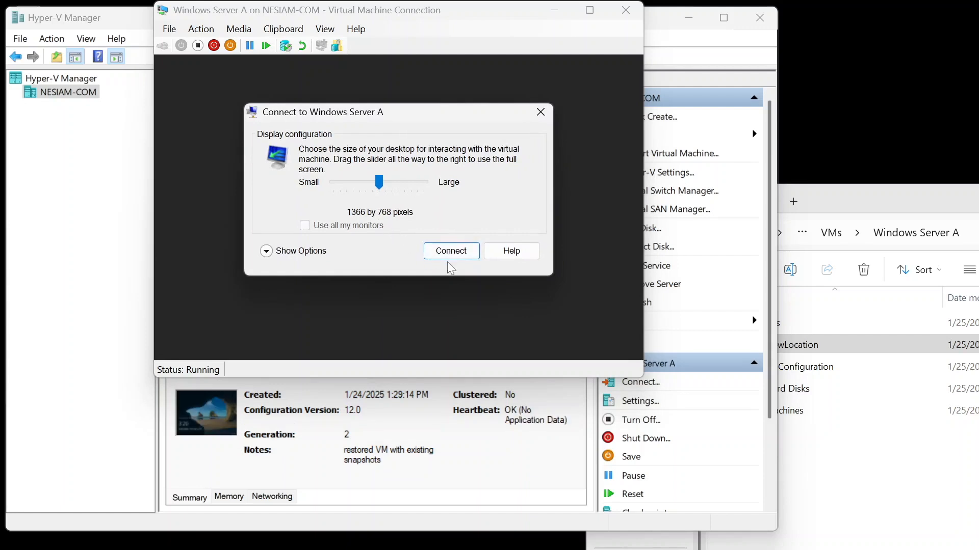
pyautogui.click(442, 255)
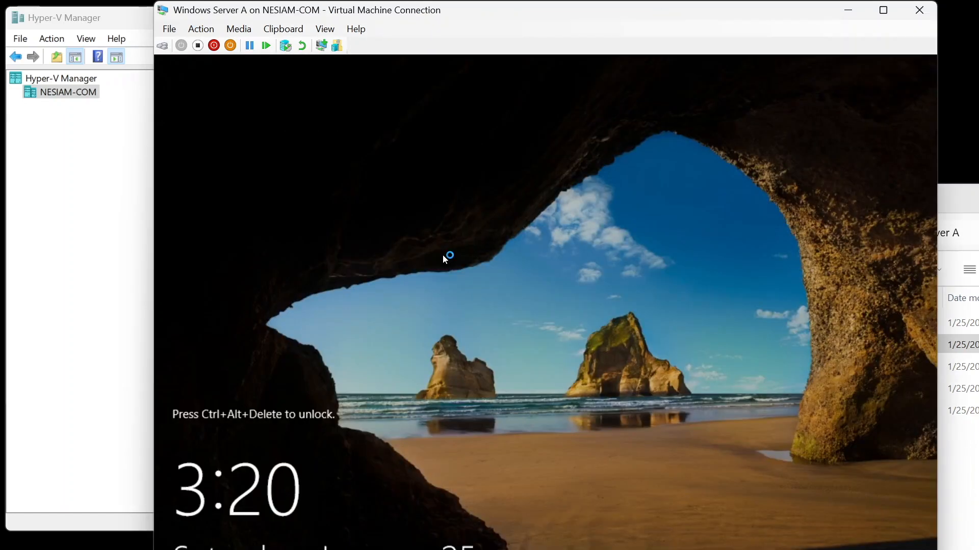
# Step: Unlock the VM and sign in as Administrator with the account password
pyautogui.click(163, 45)
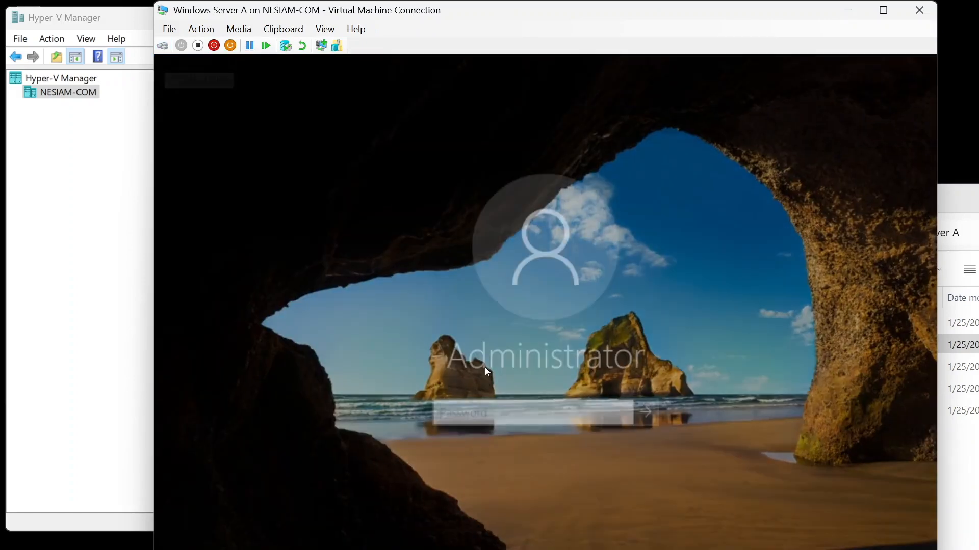
pyautogui.write('••••••••••••')
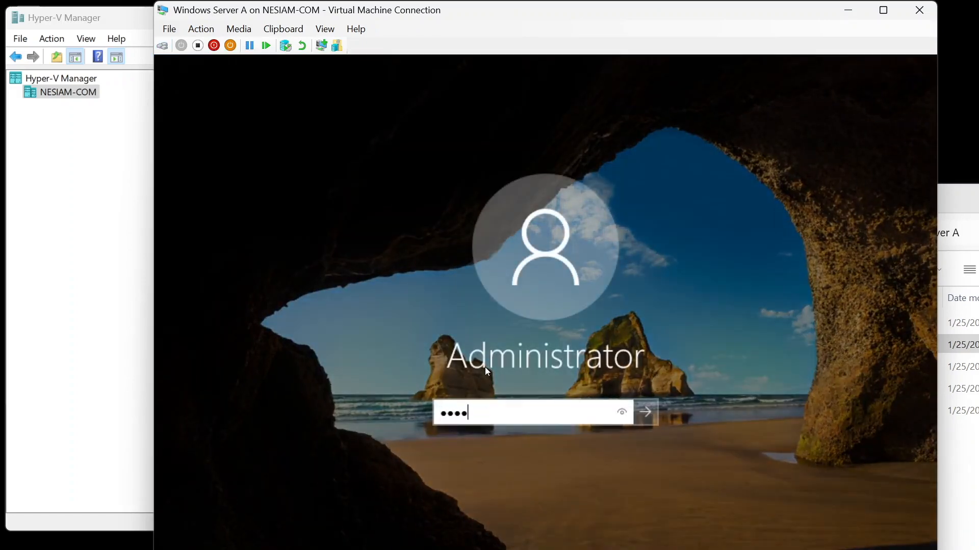
pyautogui.press('Return')
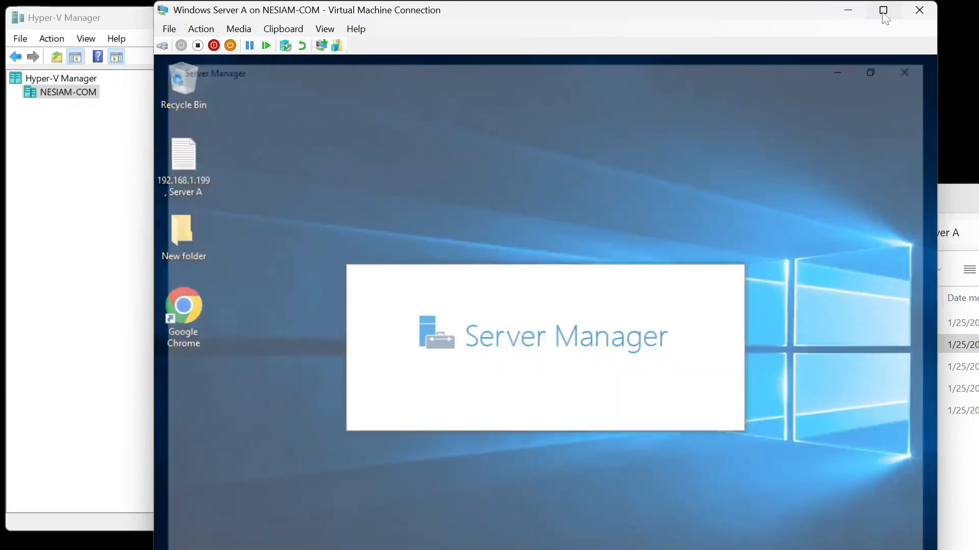
# Step: Dismiss the Windows Admin Center message and close Server Manager inside the VM
pyautogui.click(885, 14)
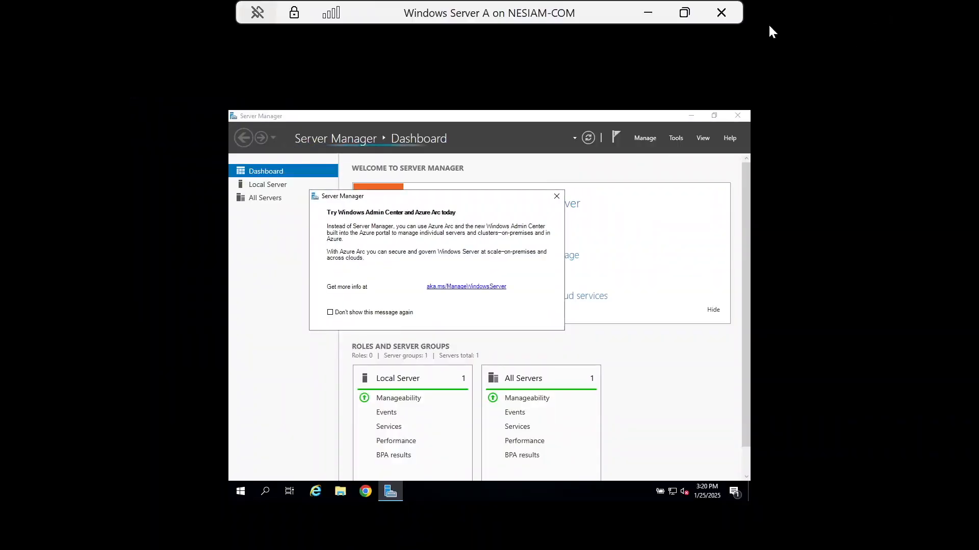
pyautogui.click(684, 12)
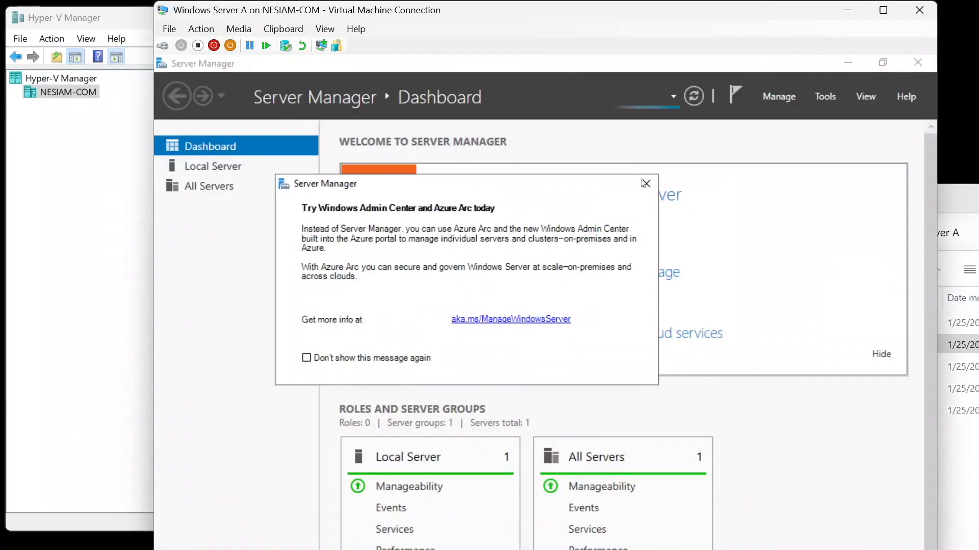
pyautogui.click(646, 184)
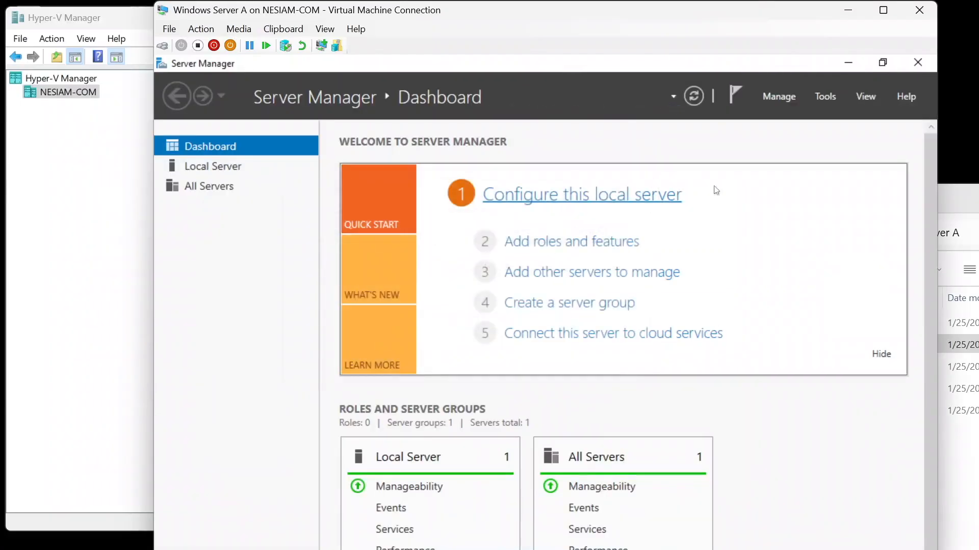
pyautogui.click(912, 61)
pyautogui.click(884, 12)
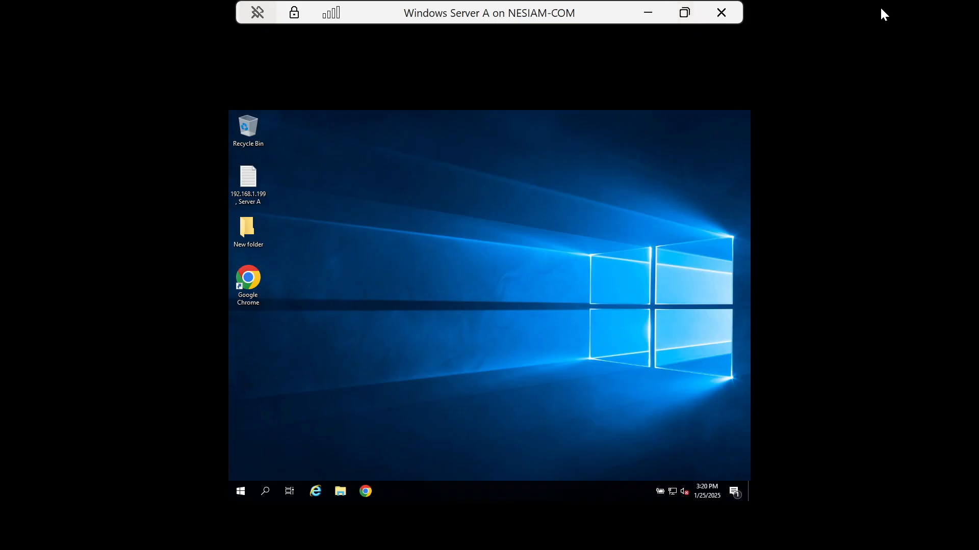
pyautogui.rightClick(437, 233)
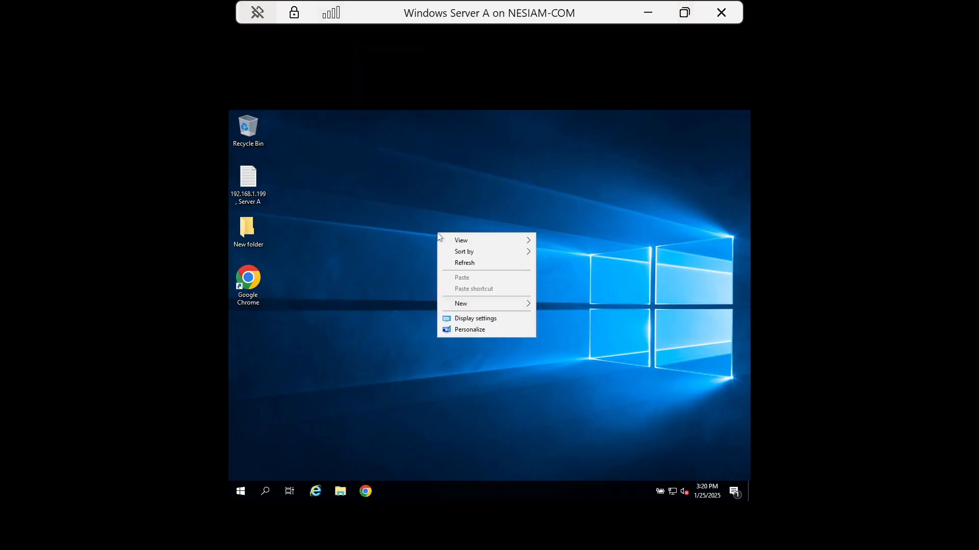
pyautogui.click(469, 262)
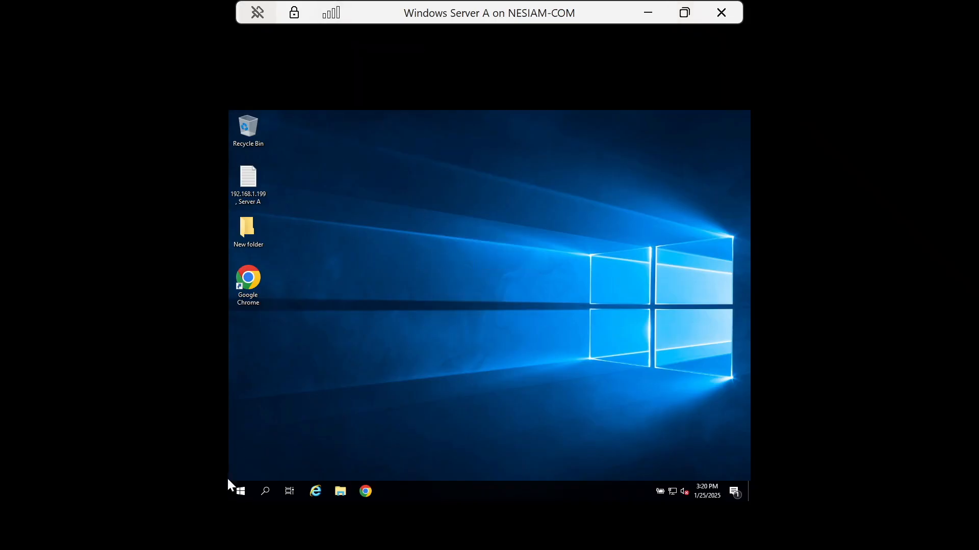
pyautogui.rightClick(236, 495)
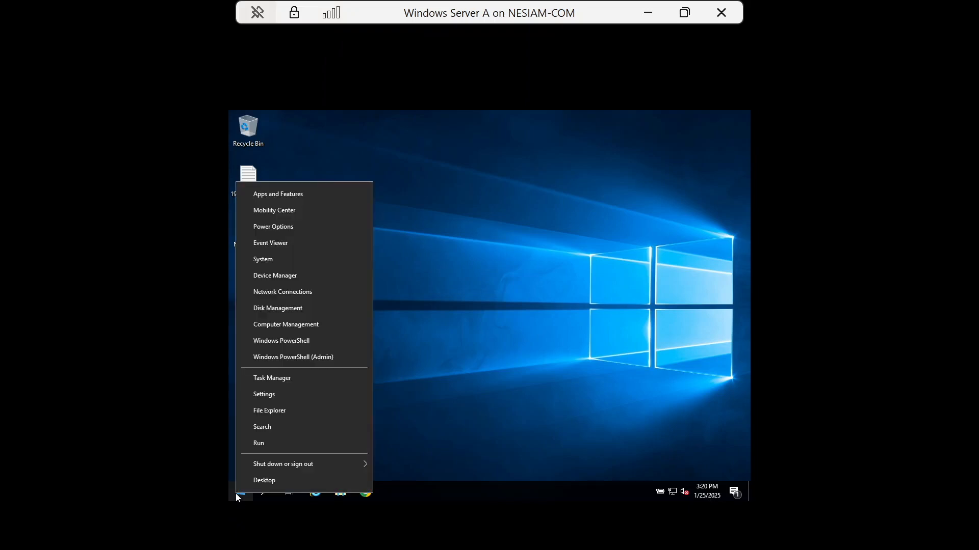
pyautogui.click(488, 360)
pyautogui.click(686, 14)
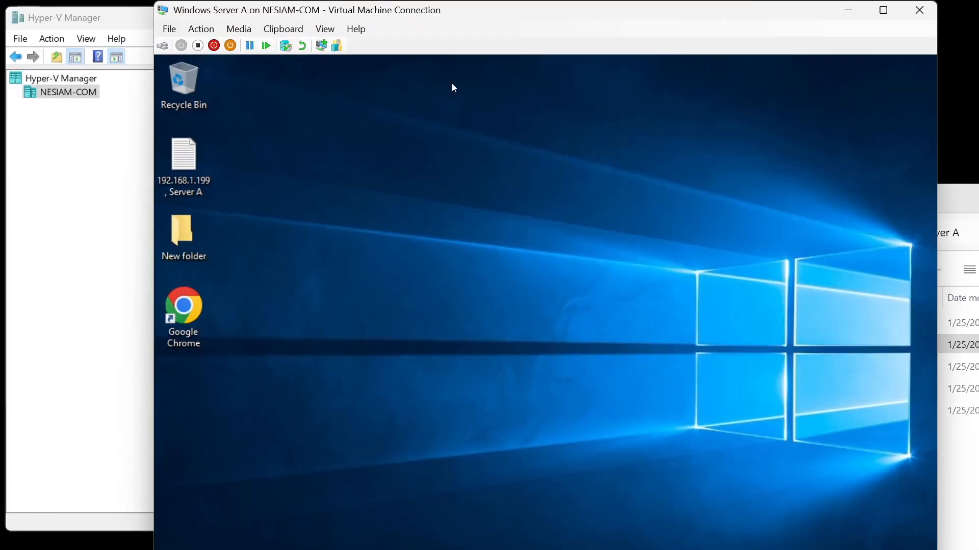
# Step: Set the virtual machine connection's zoom level to 100%
pyautogui.click(324, 30)
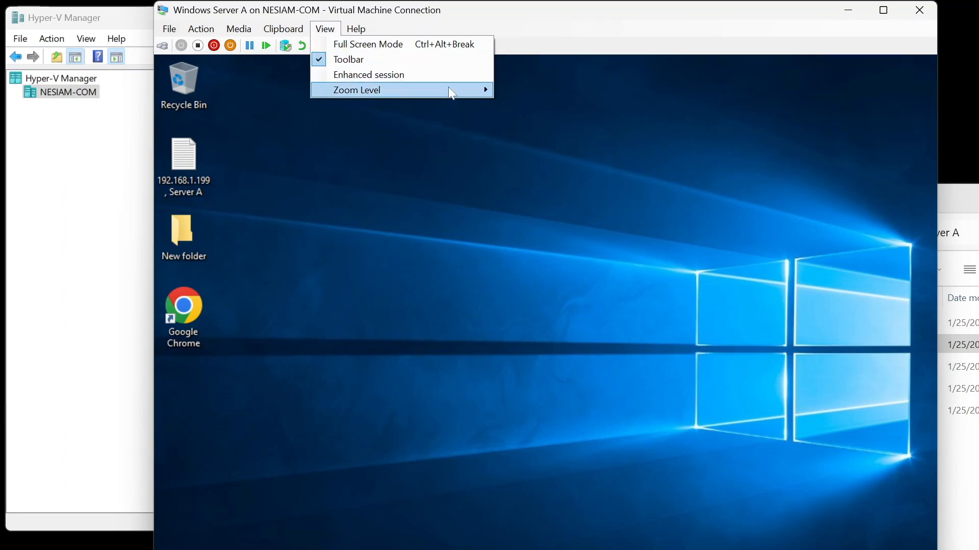
pyautogui.moveTo(460, 93)
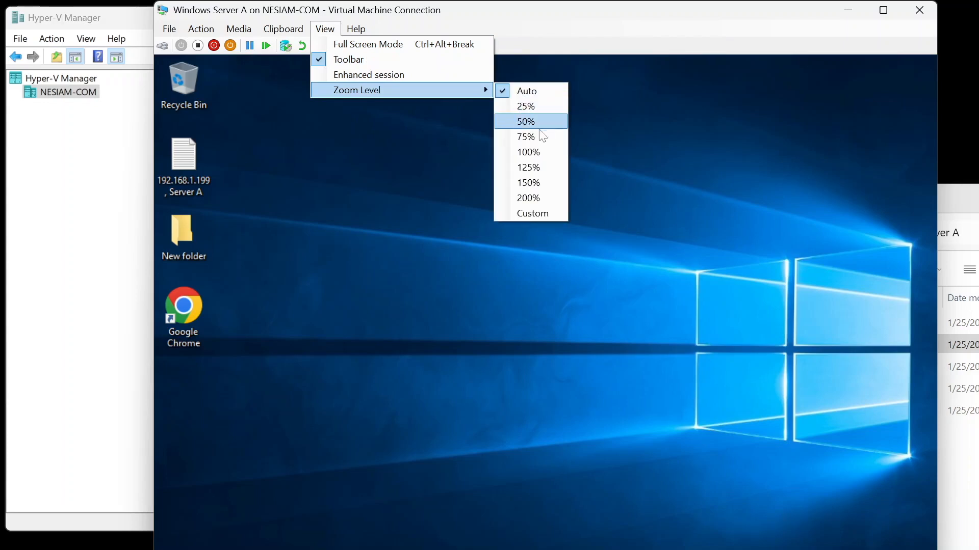
pyautogui.click(537, 151)
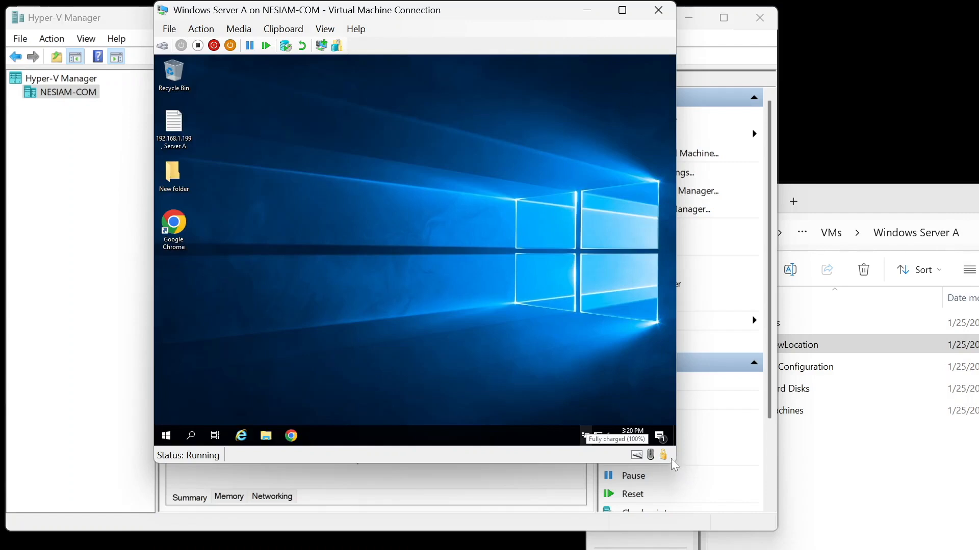
# Step: Create a new desktop folder in the VM named HD moved to a temp location
pyautogui.rightClick(375, 124)
pyautogui.moveTo(452, 200)
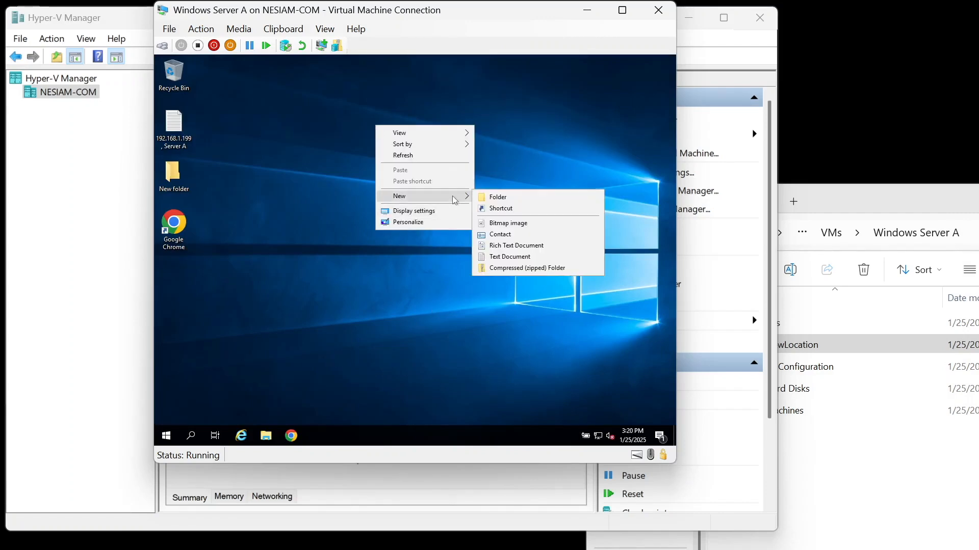
pyautogui.click(513, 200)
pyautogui.write('HD moved to a')
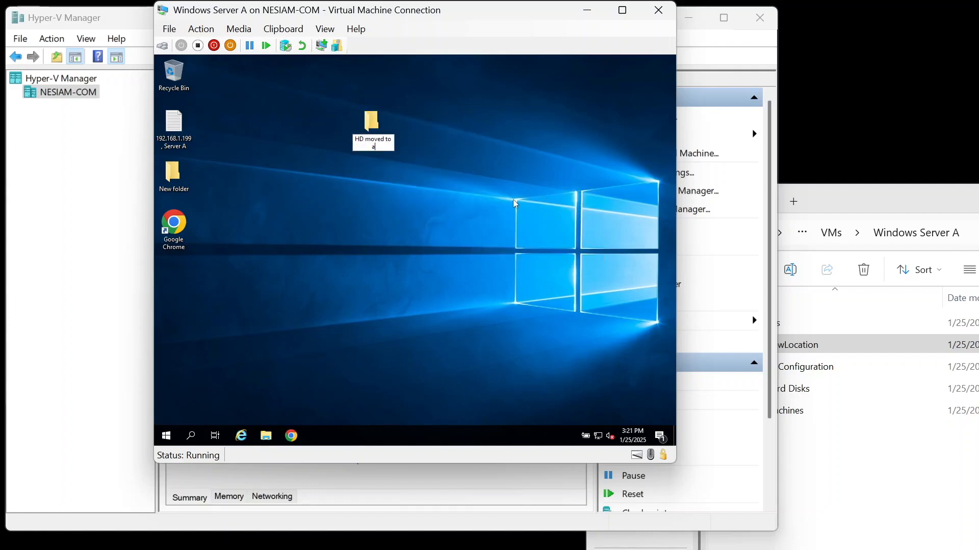
pyautogui.write(' temp location')
pyautogui.press('Return')
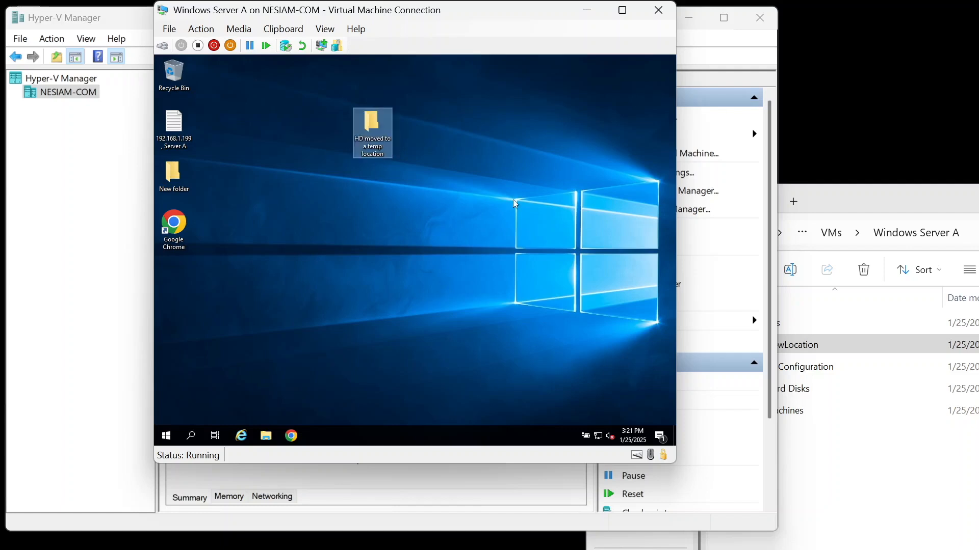
# Step: Shut down the VM with an unplanned shutdown reason and close the connection window
pyautogui.rightClick(166, 436)
pyautogui.moveTo(192, 414)
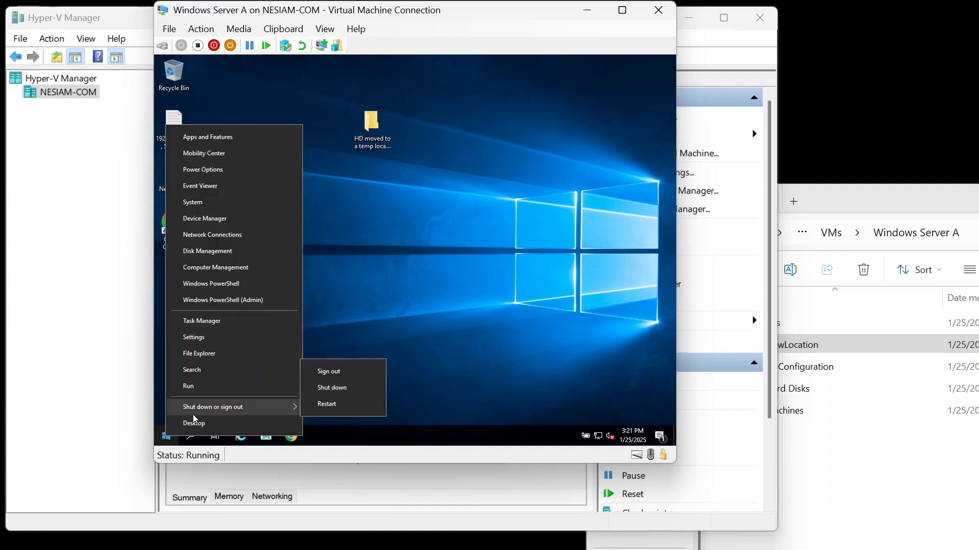
pyautogui.click(329, 390)
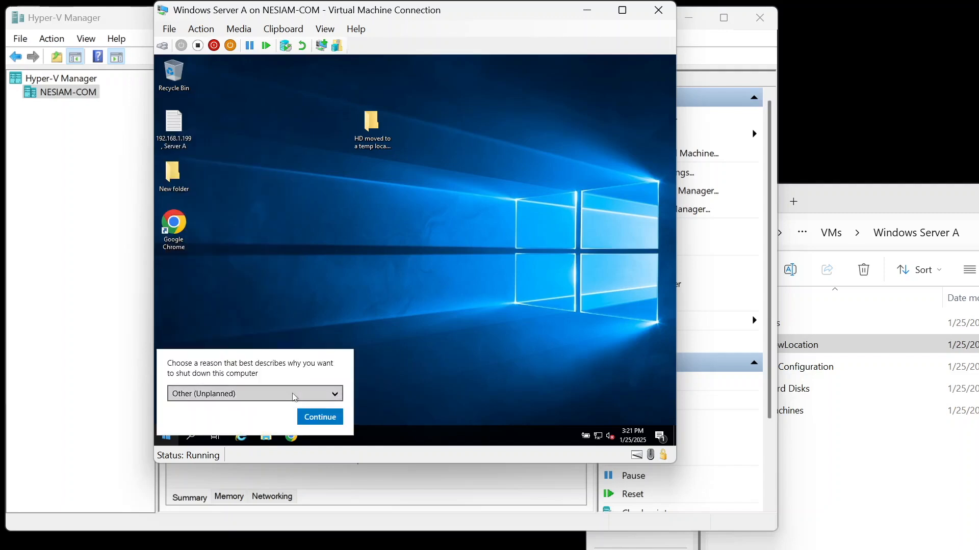
pyautogui.click(296, 396)
pyautogui.click(206, 401)
pyautogui.click(326, 417)
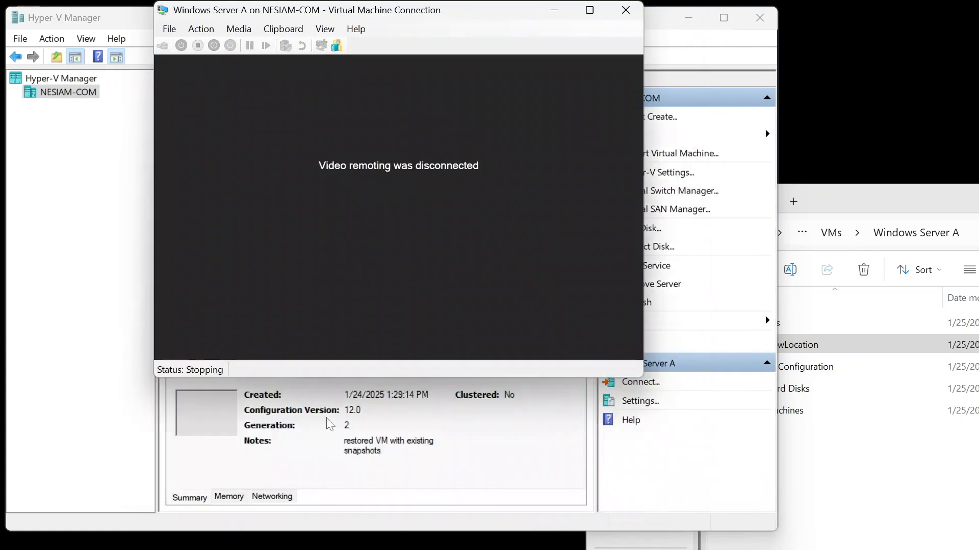
pyautogui.click(624, 9)
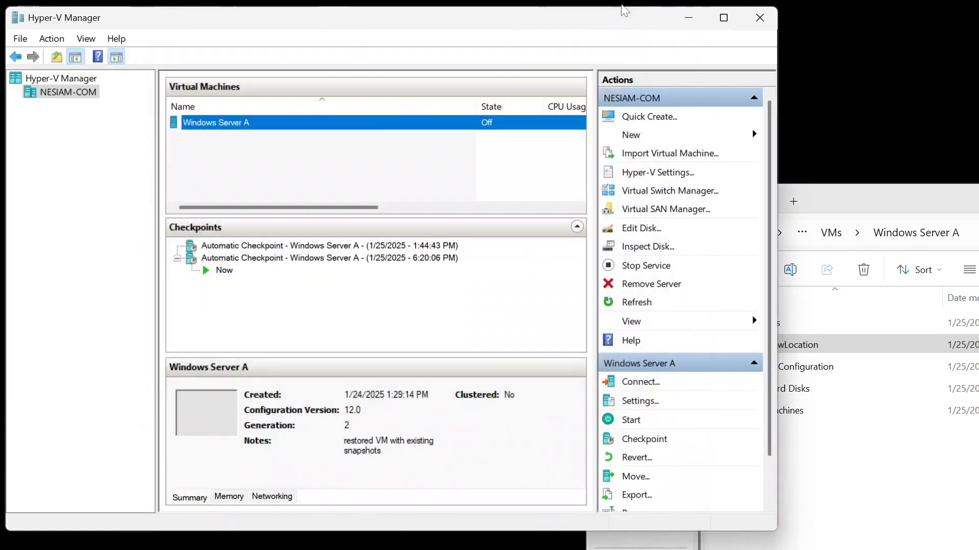
# Step: Take a checkpoint of Windows Server A and append "-added folder to Desktop - hdAtTempLocation" to the new checkpoint's name
pyautogui.rightClick(243, 131)
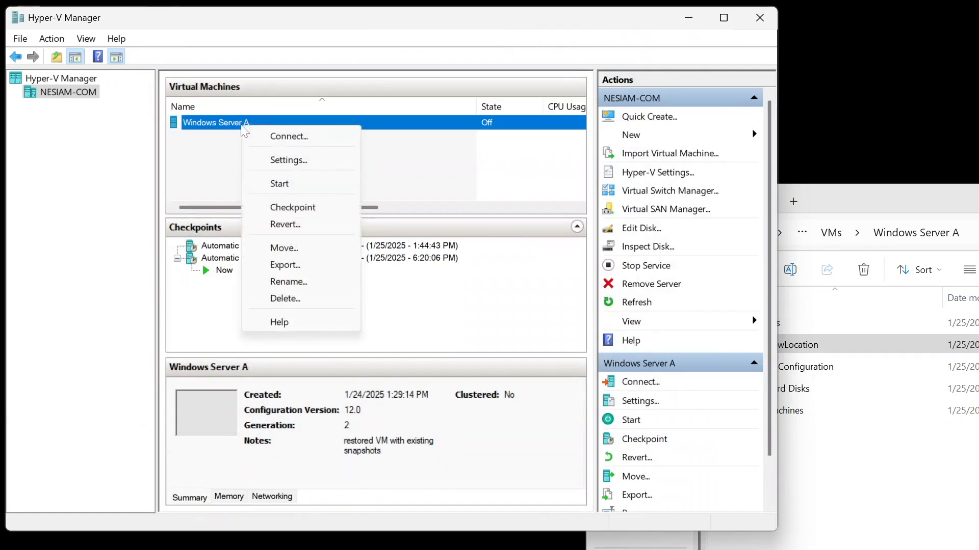
pyautogui.click(292, 207)
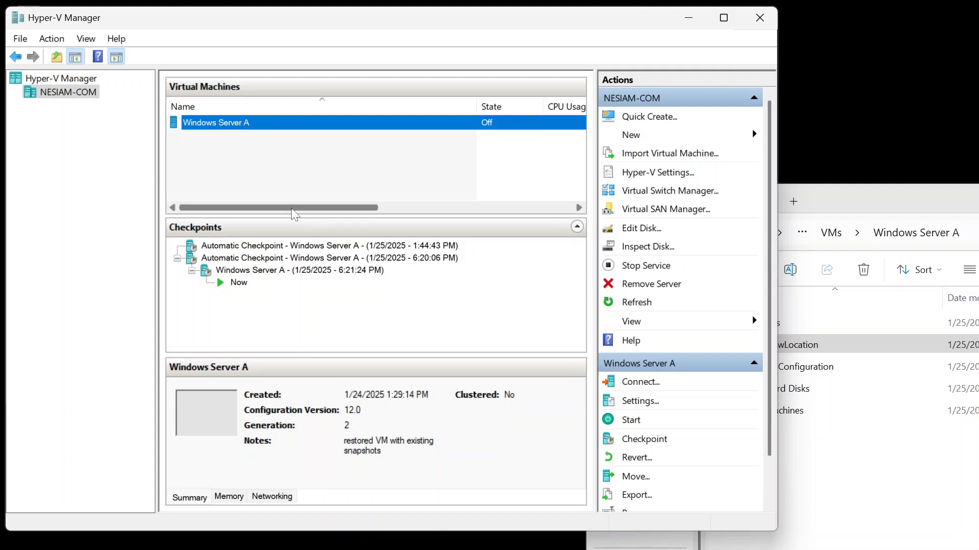
pyautogui.rightClick(342, 263)
pyautogui.rightClick(325, 271)
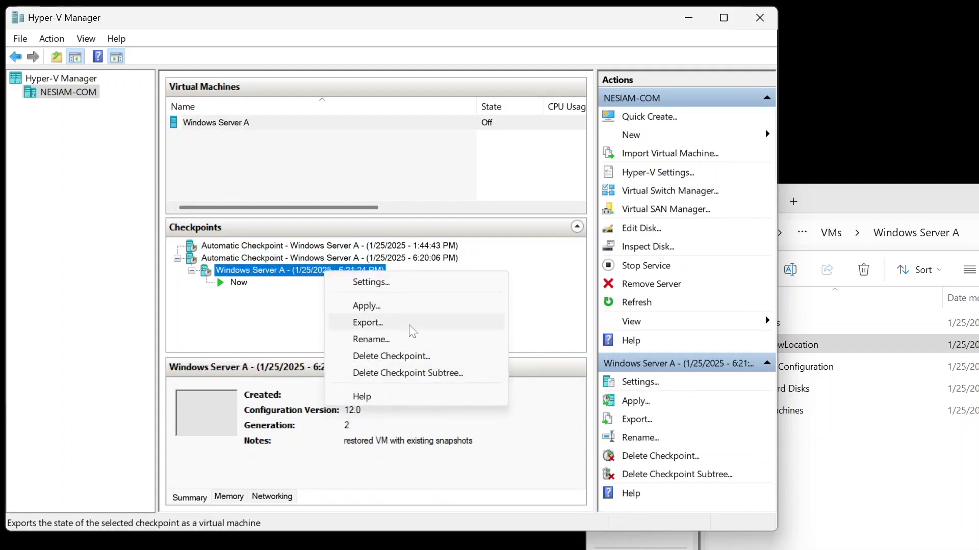
pyautogui.click(414, 339)
pyautogui.press('End')
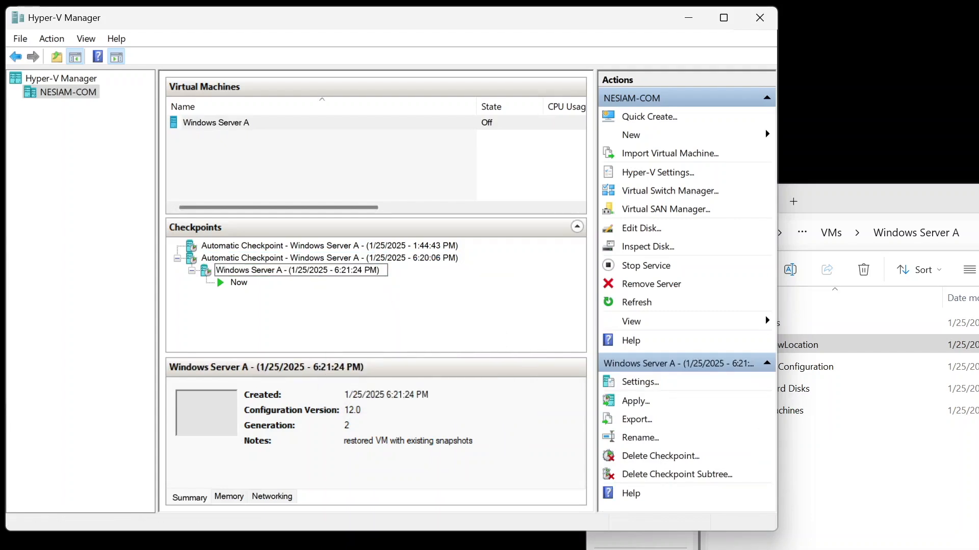
pyautogui.write('-added folder to Desktop')
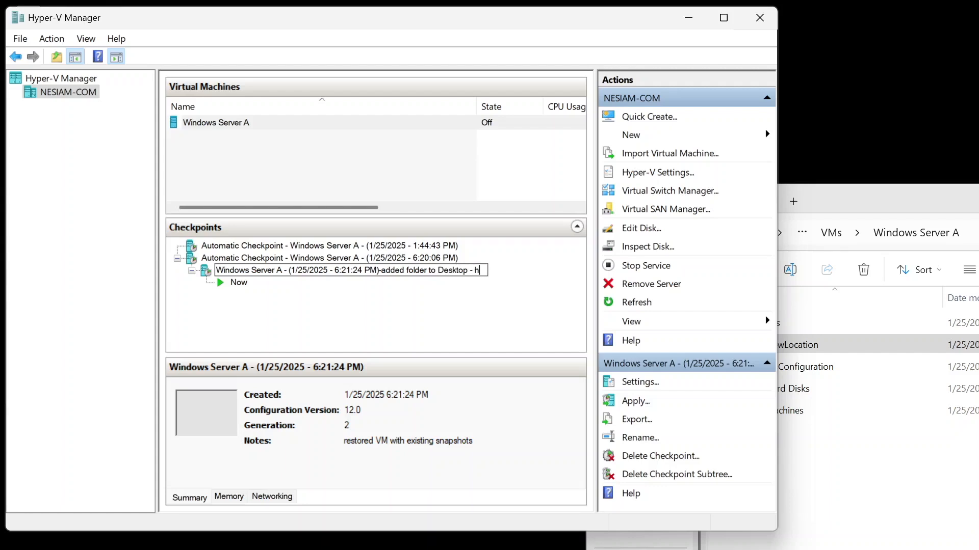
pyautogui.write(' - hdAtTempLocation')
pyautogui.press('Return')
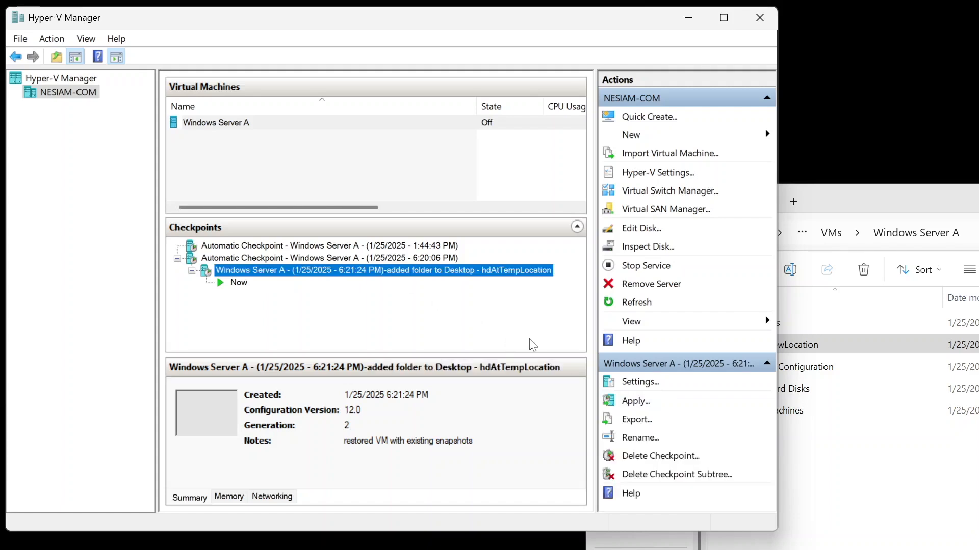
# Step: Delete both disk files inside the VM's Virtual Hard Disks folder
pyautogui.click(809, 500)
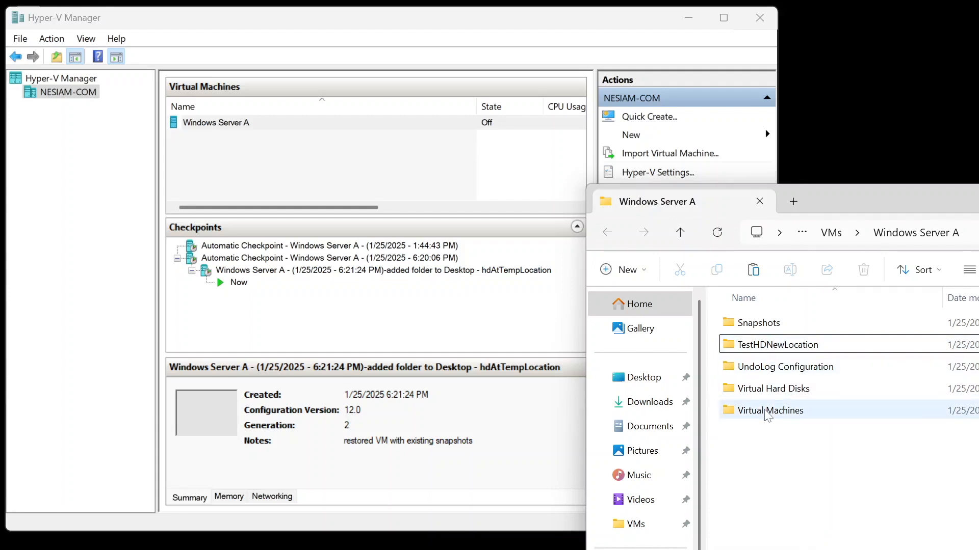
pyautogui.doubleClick(771, 389)
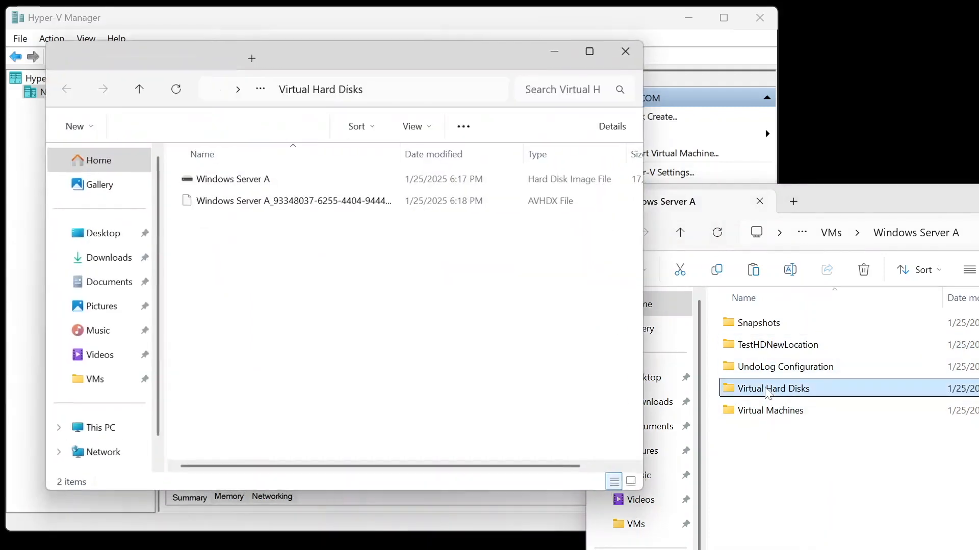
pyautogui.moveTo(339, 247); pyautogui.dragTo(223, 184)
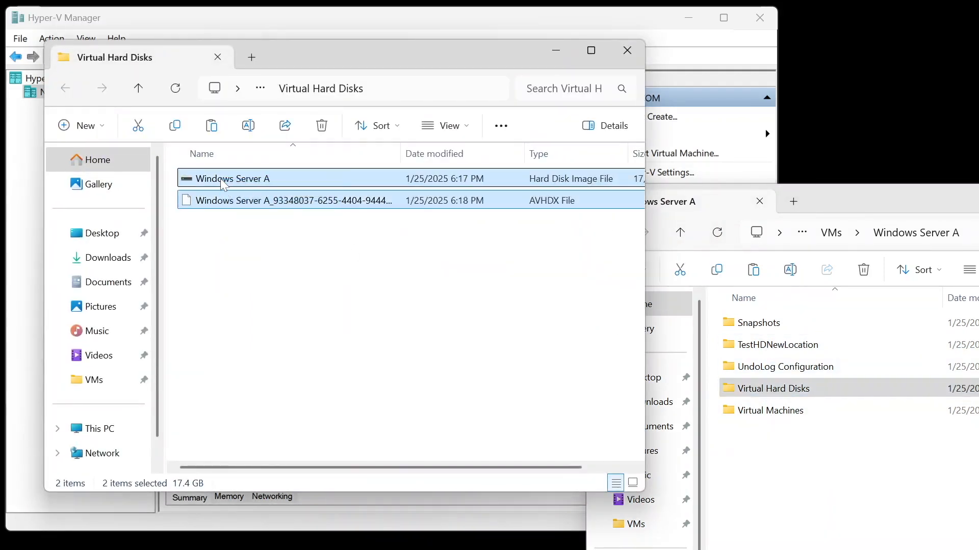
pyautogui.press('Delete')
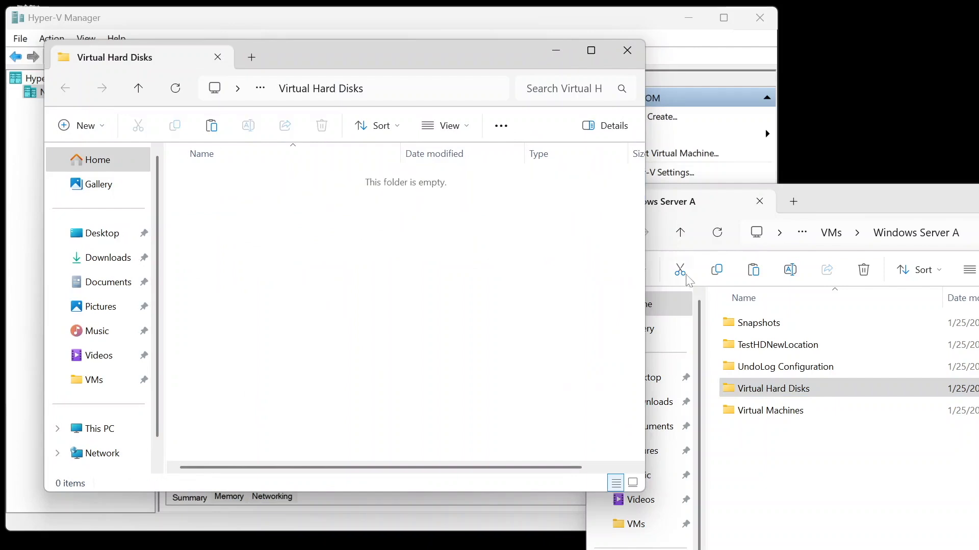
# Step: Move the Virtual Hard Disks folder out of TestHDNewLocation into the Windows Server A folder
pyautogui.click(768, 356)
pyautogui.doubleClick(783, 348)
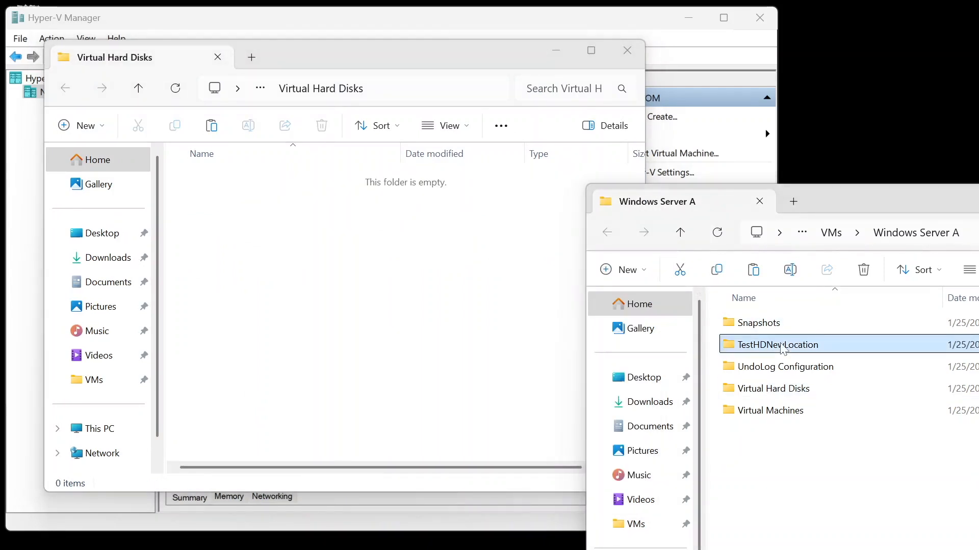
pyautogui.moveTo(269, 196); pyautogui.dragTo(493, 285)
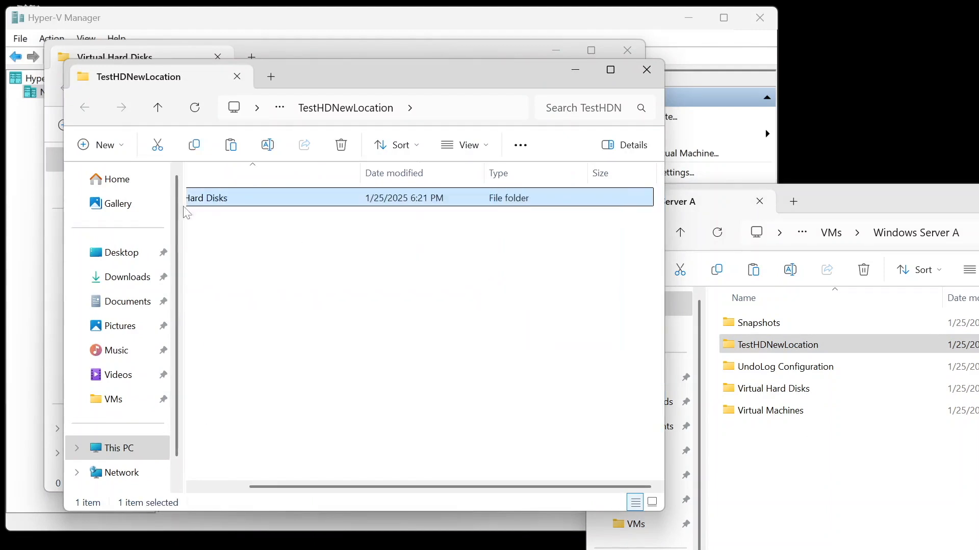
pyautogui.moveTo(207, 200); pyautogui.dragTo(841, 482)
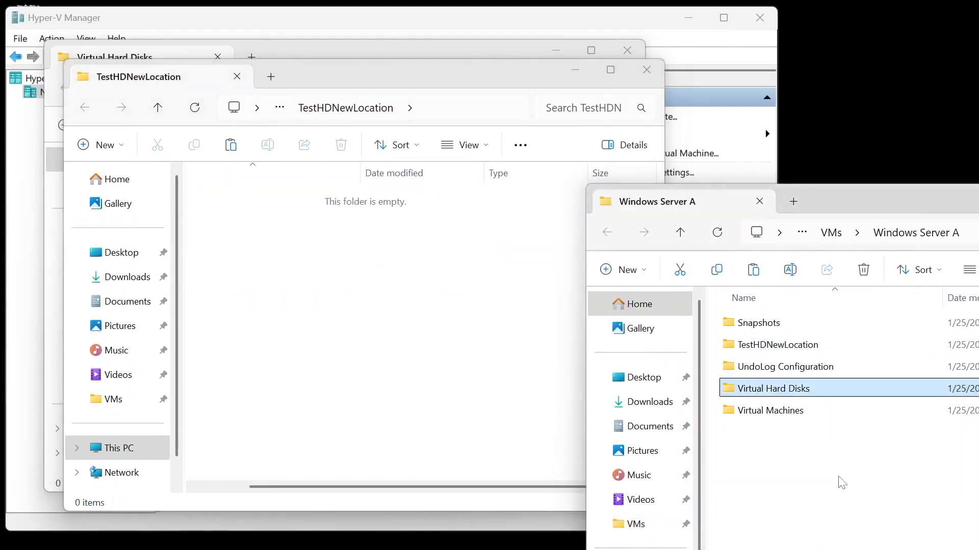
# Step: Delete the TestHDNewLocation folder and close the extra File Explorer windows
pyautogui.rightClick(787, 345)
pyautogui.click(757, 204)
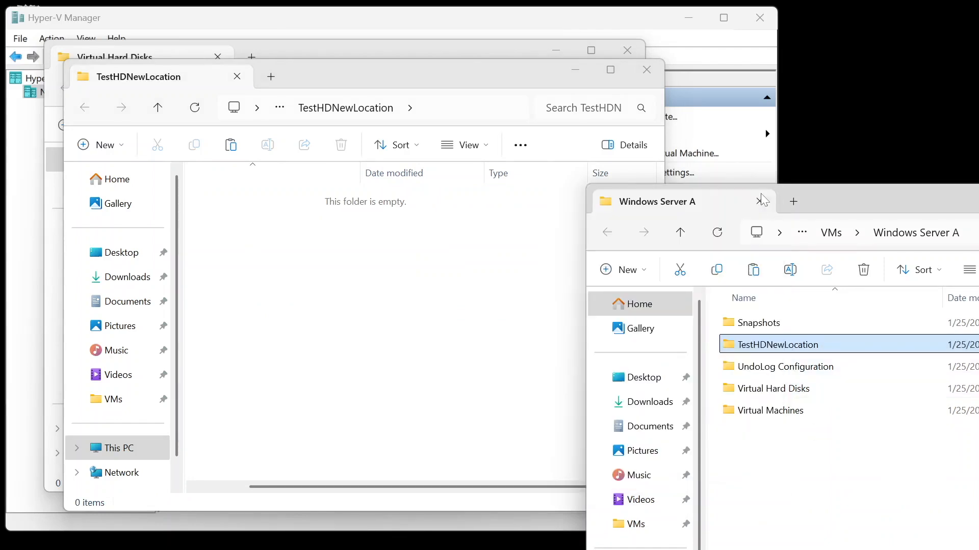
pyautogui.click(645, 68)
pyautogui.click(627, 49)
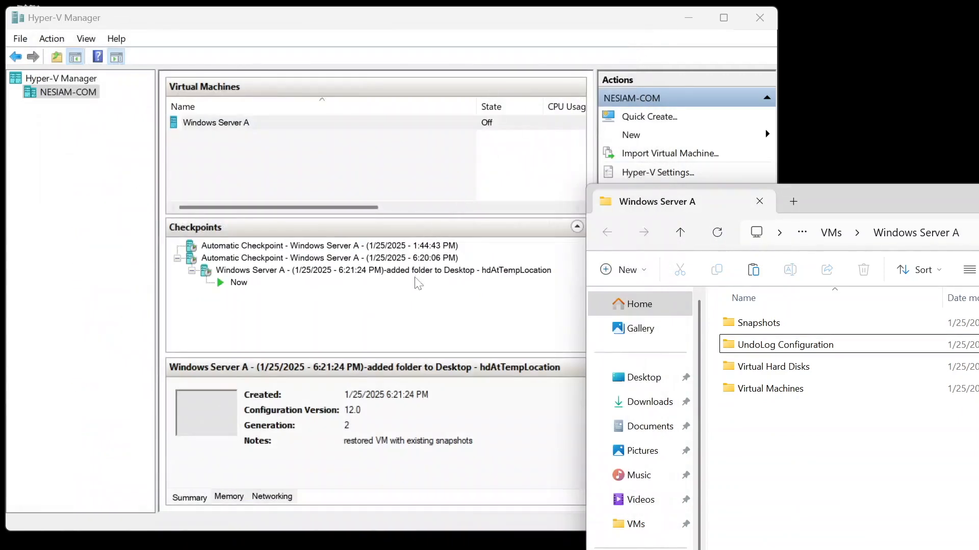
# Step: Open the new checkpoint's settings and try to inspect its hard drive, then cancel the settings
pyautogui.click(490, 26)
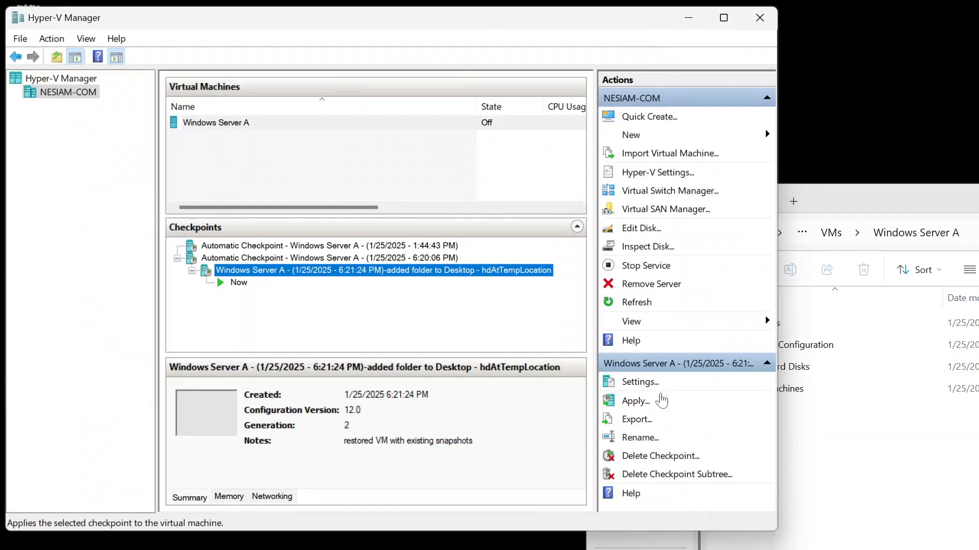
pyautogui.click(634, 389)
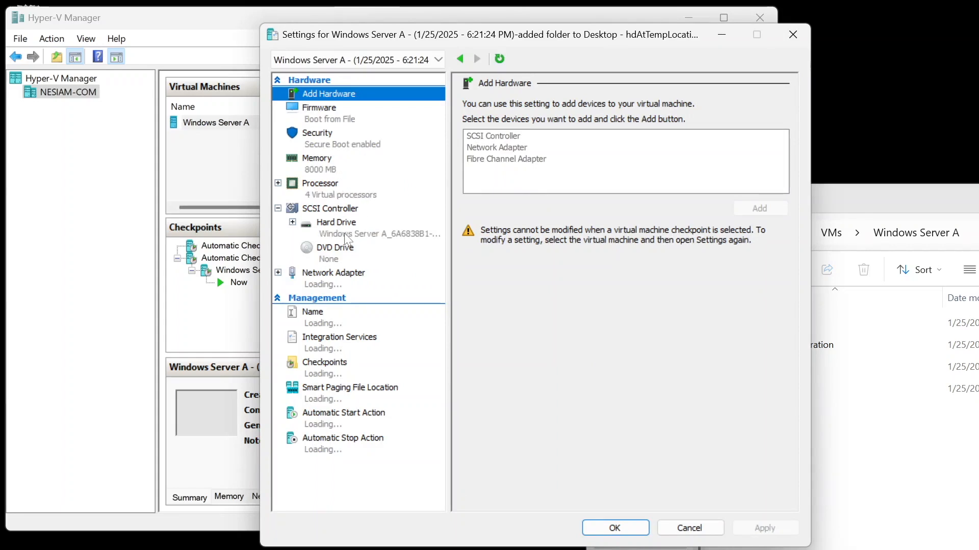
pyautogui.click(345, 236)
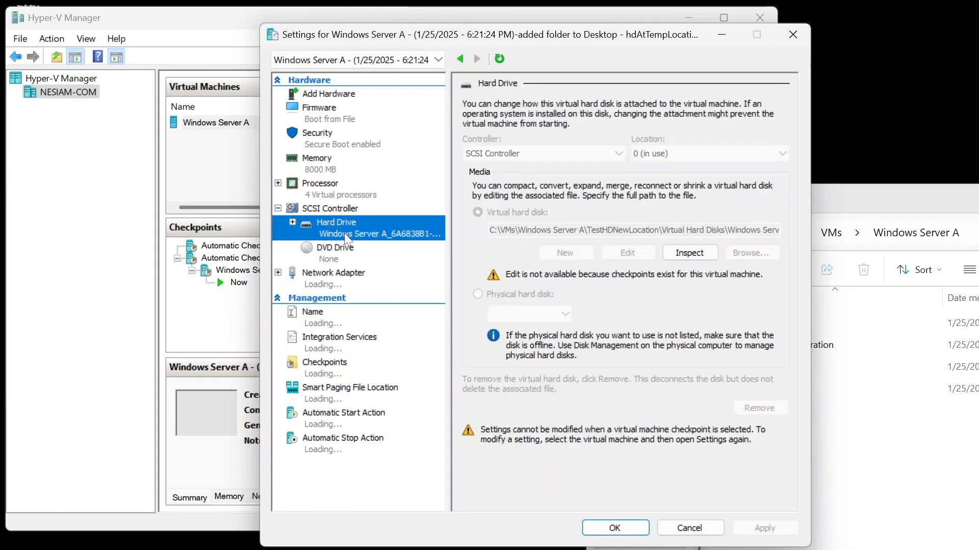
pyautogui.click(700, 258)
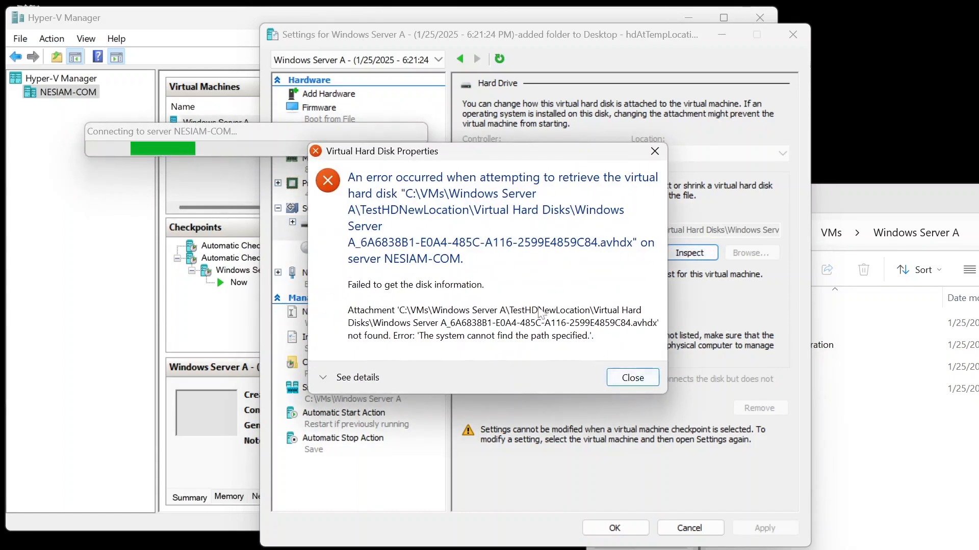
pyautogui.click(643, 378)
pyautogui.click(675, 525)
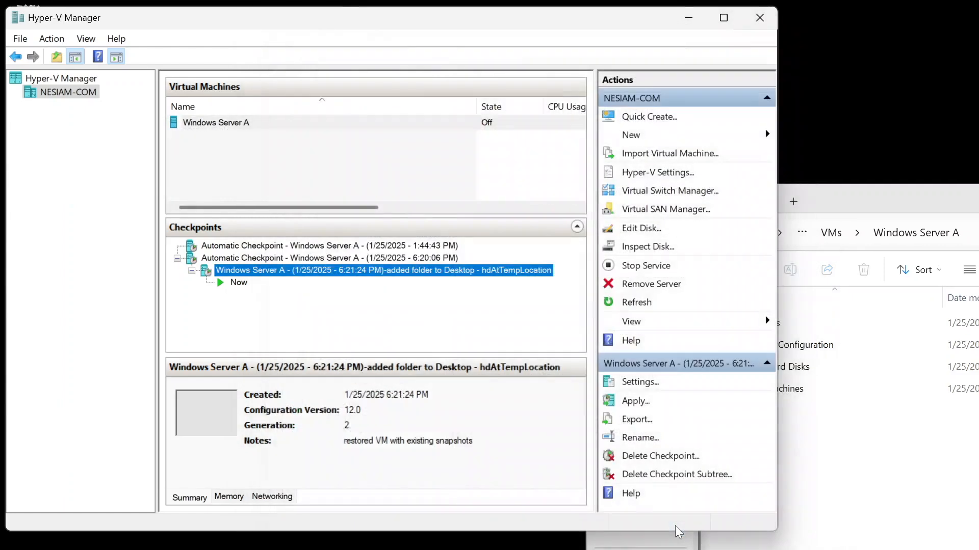
pyautogui.click(379, 247)
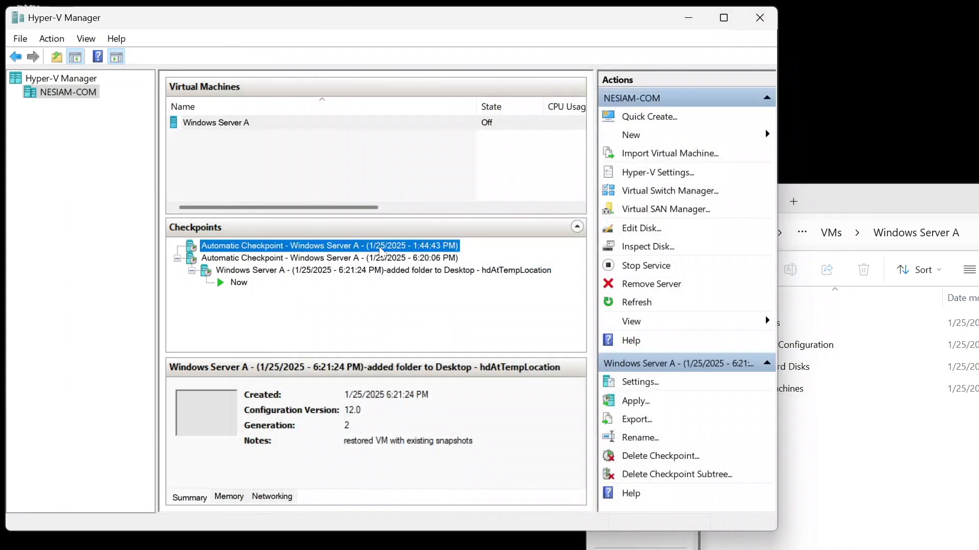
pyautogui.click(643, 229)
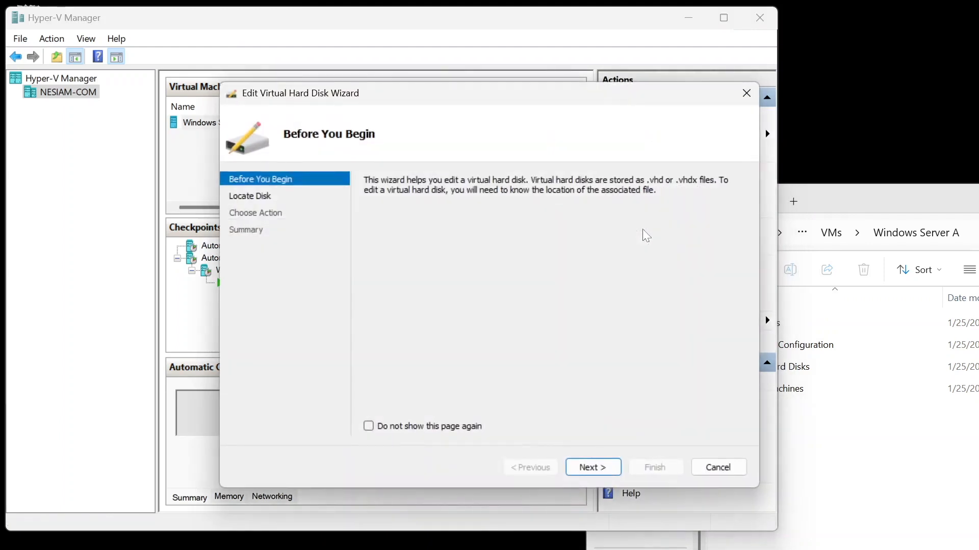
pyautogui.click(588, 467)
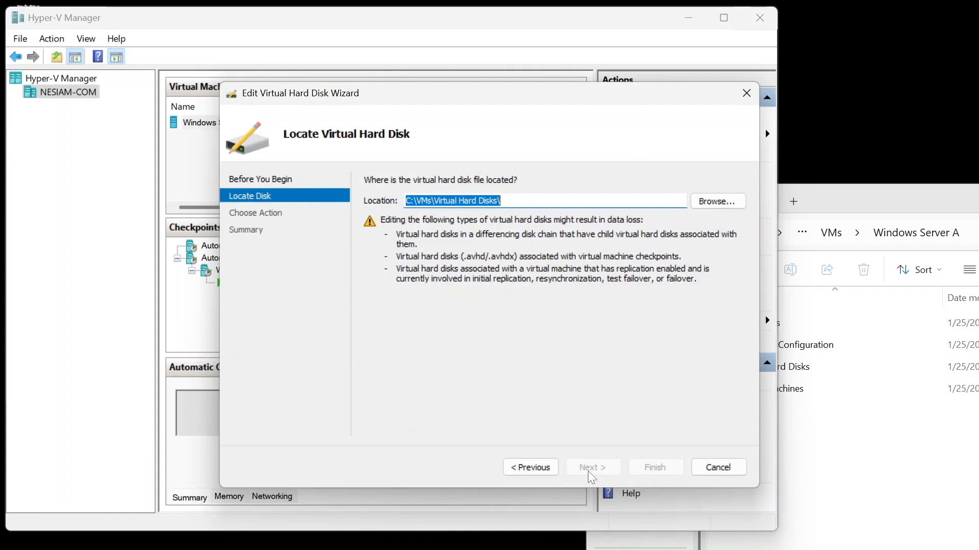
pyautogui.click(713, 472)
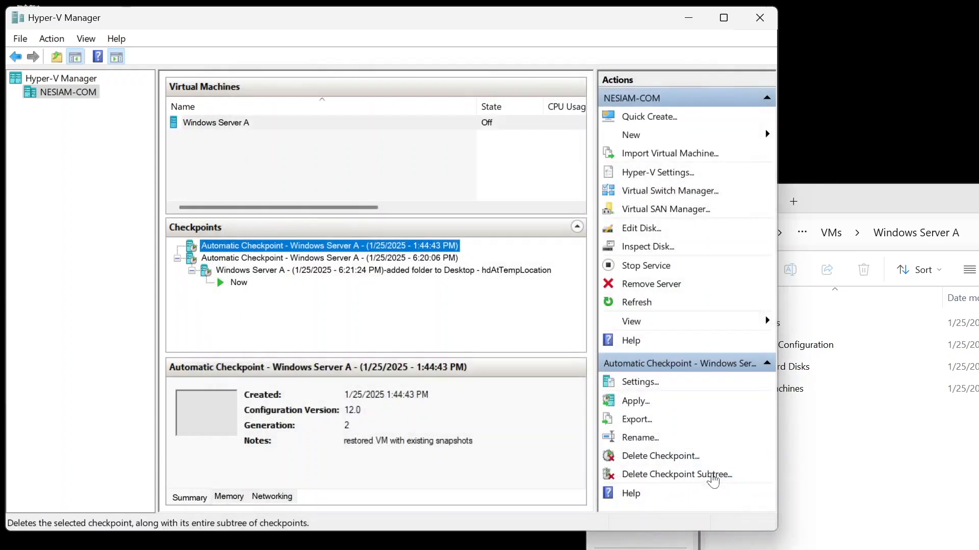
# Step: Try to start the Move wizard for Windows Server A
pyautogui.click(263, 127)
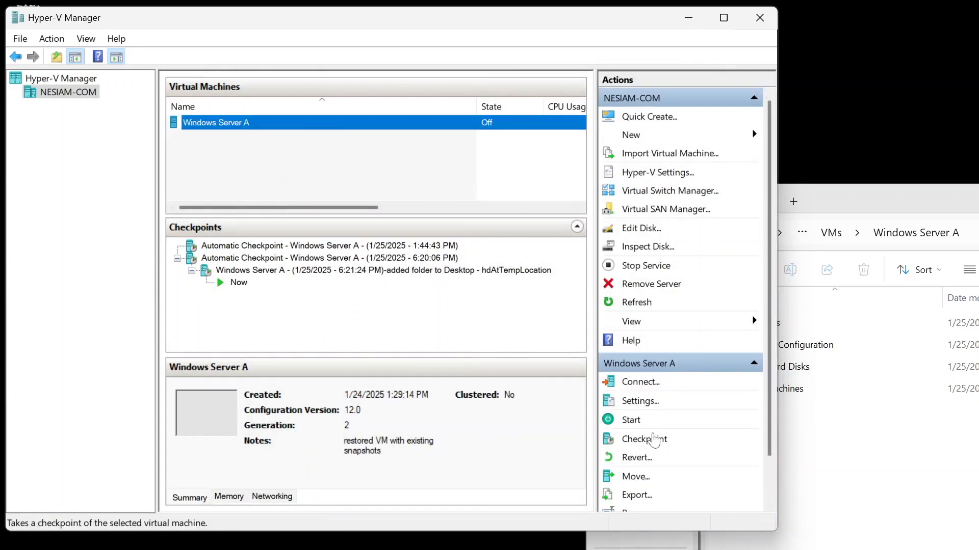
pyautogui.click(638, 480)
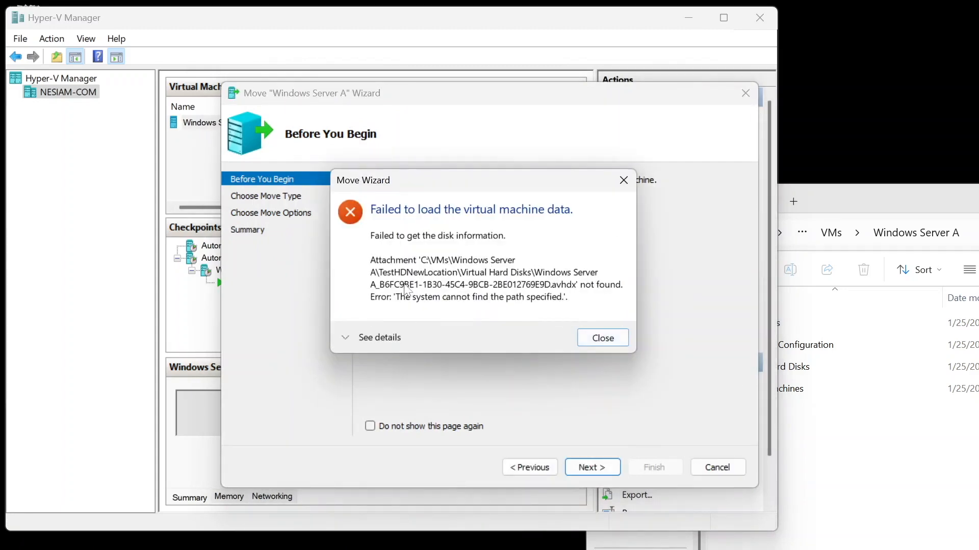
pyautogui.click(606, 339)
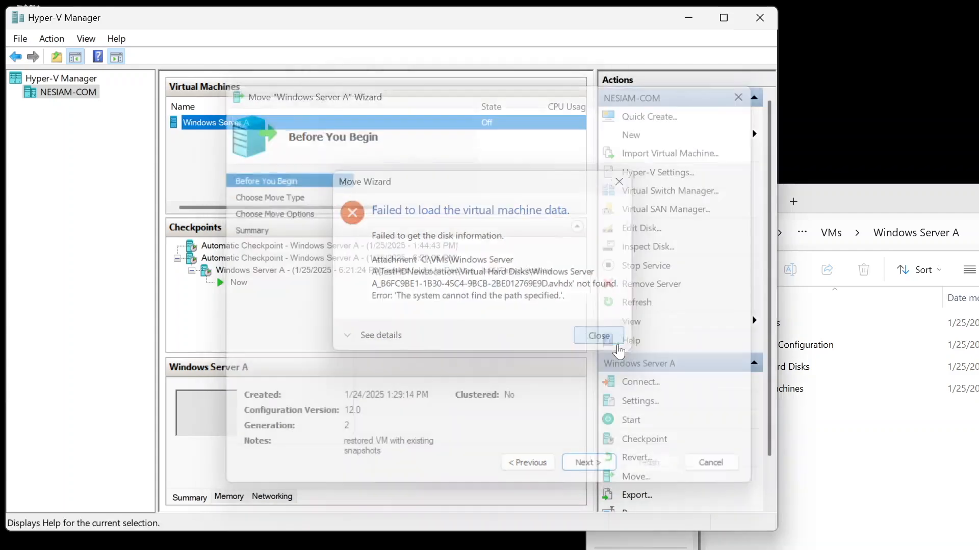
# Step: Open Windows Server A's settings and browse the hard drive to the Windows Server A_B6FC9BE1 AVHDX file in C:\VMs\Windows Server A\Virtual Hard Disks
pyautogui.click(640, 401)
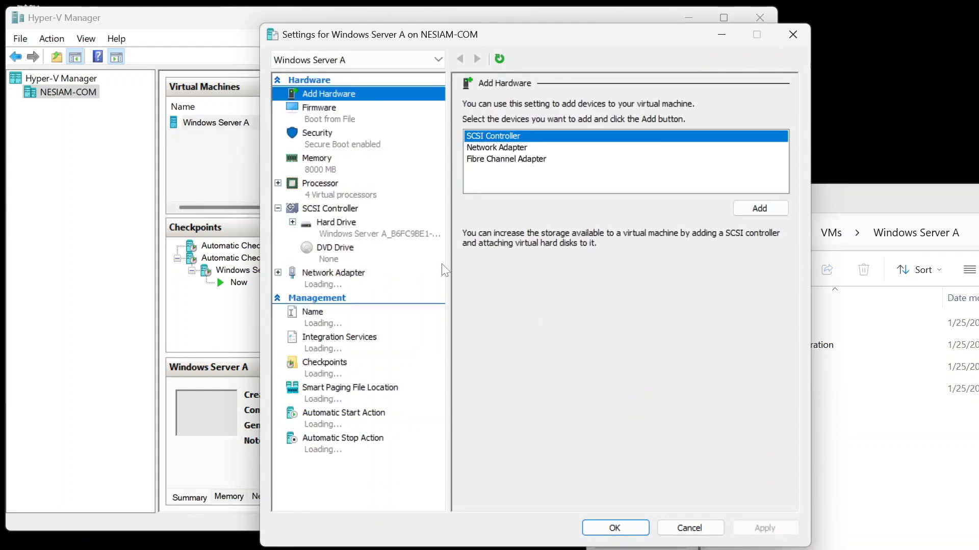
pyautogui.click(382, 236)
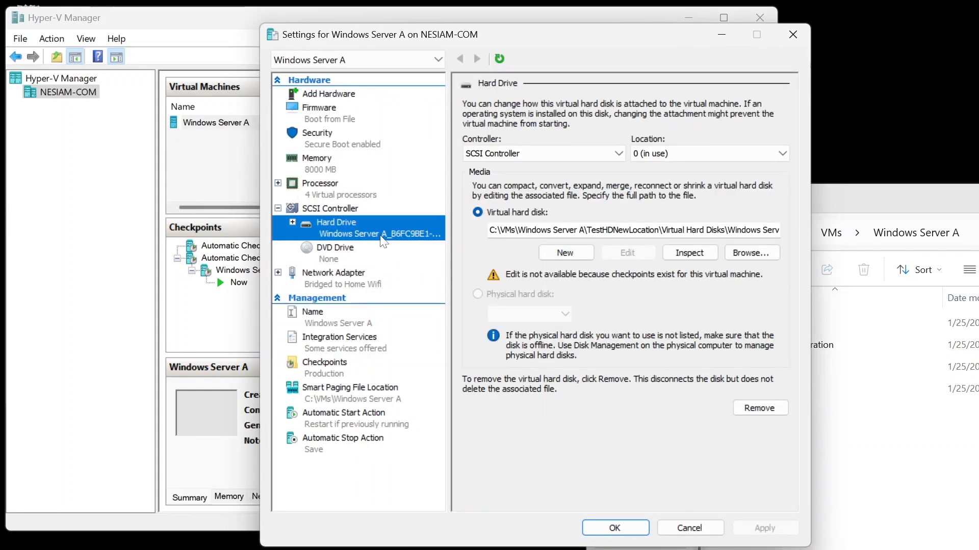
pyautogui.click(764, 257)
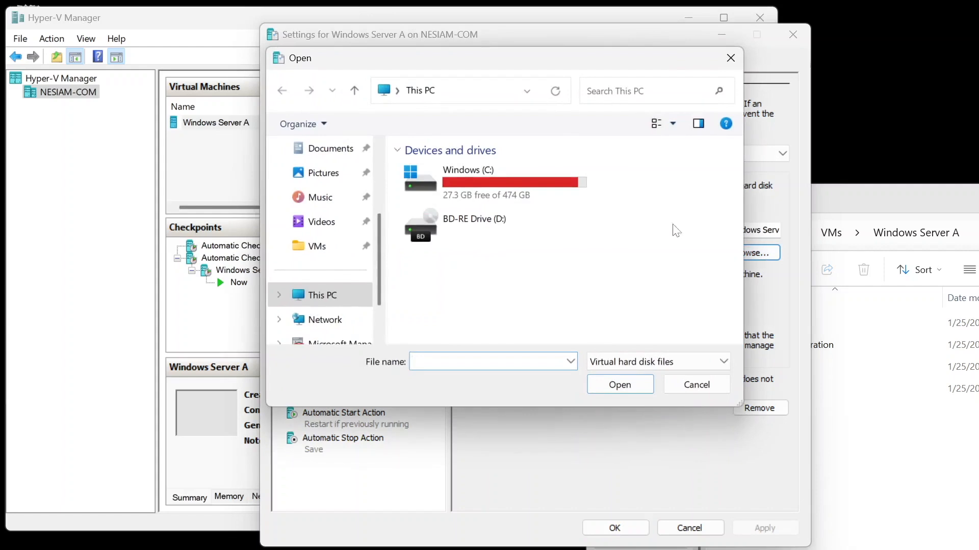
pyautogui.click(316, 247)
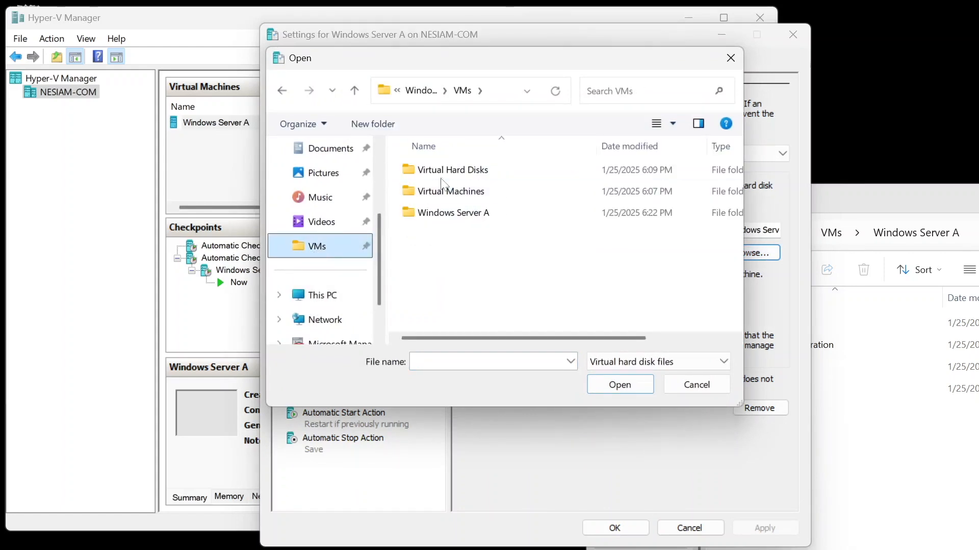
pyautogui.doubleClick(473, 214)
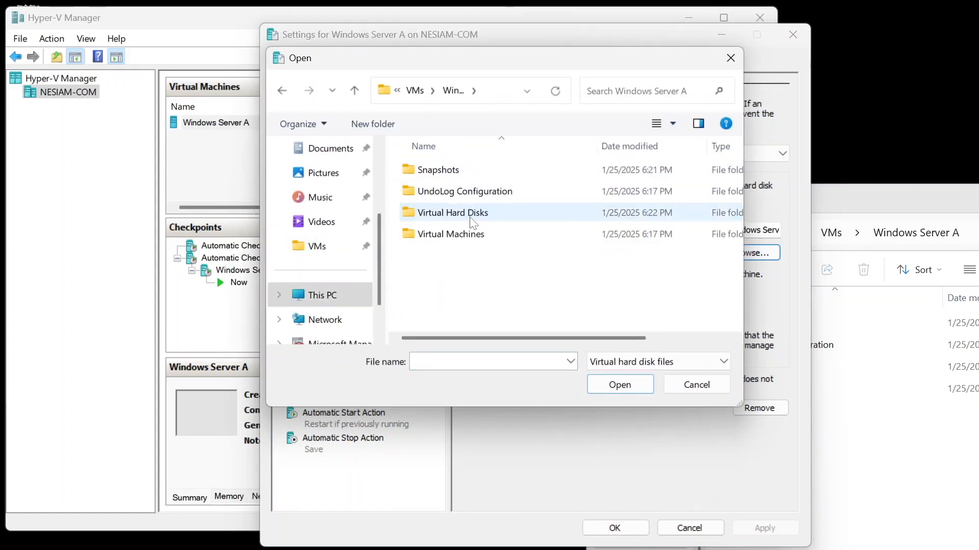
pyautogui.doubleClick(472, 217)
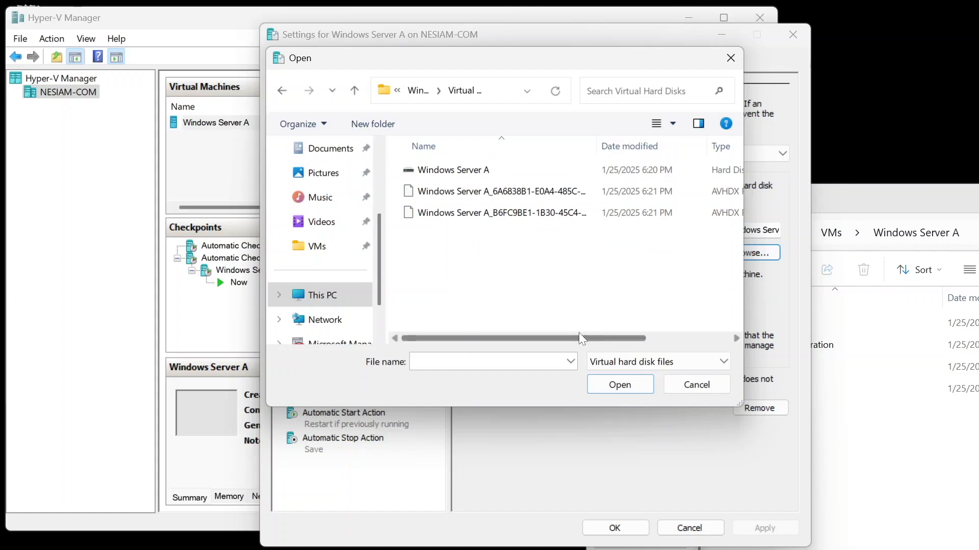
pyautogui.moveTo(579, 337); pyautogui.dragTo(685, 339)
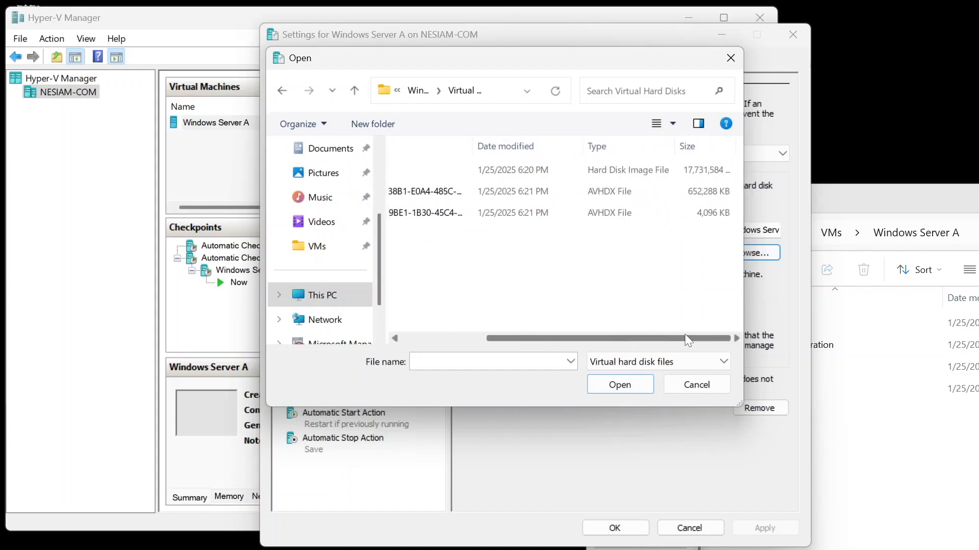
pyautogui.moveTo(684, 334); pyautogui.dragTo(565, 333)
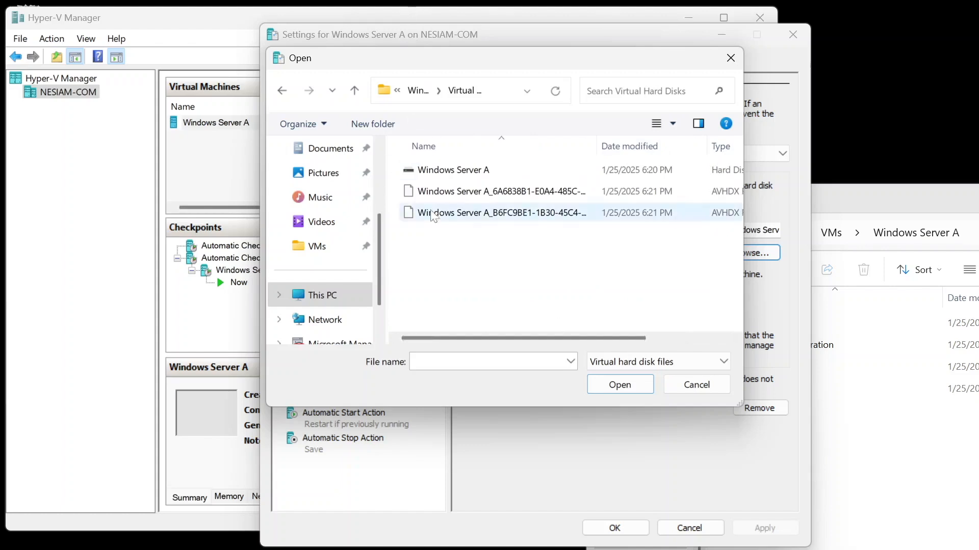
pyautogui.doubleClick(466, 214)
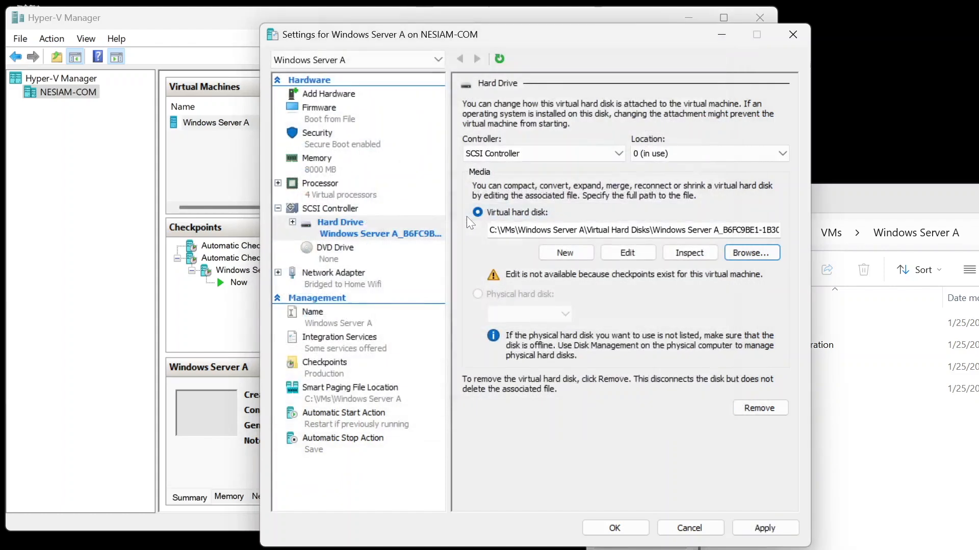
# Step: Inspect the selected virtual hard disk and its parent disk, then close both properties windows
pyautogui.click(689, 253)
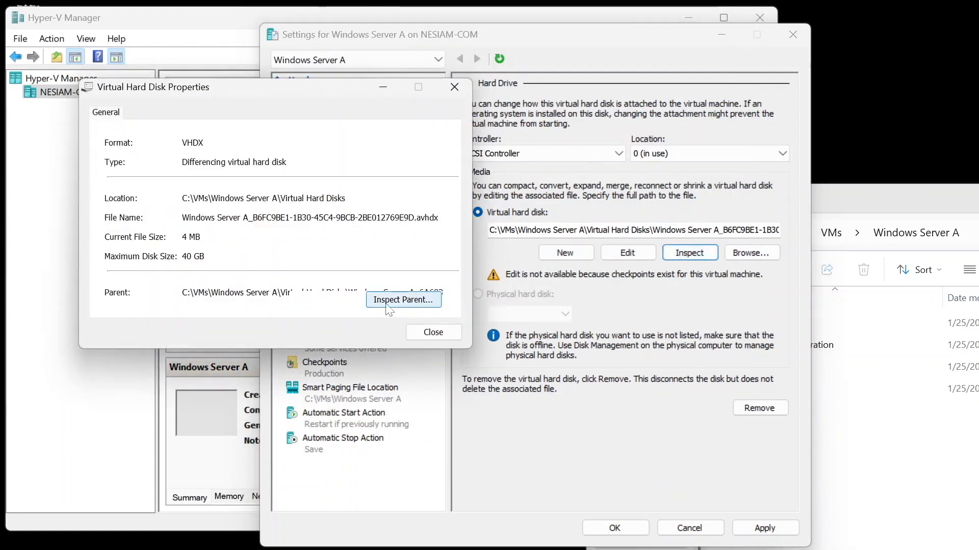
pyautogui.click(383, 299)
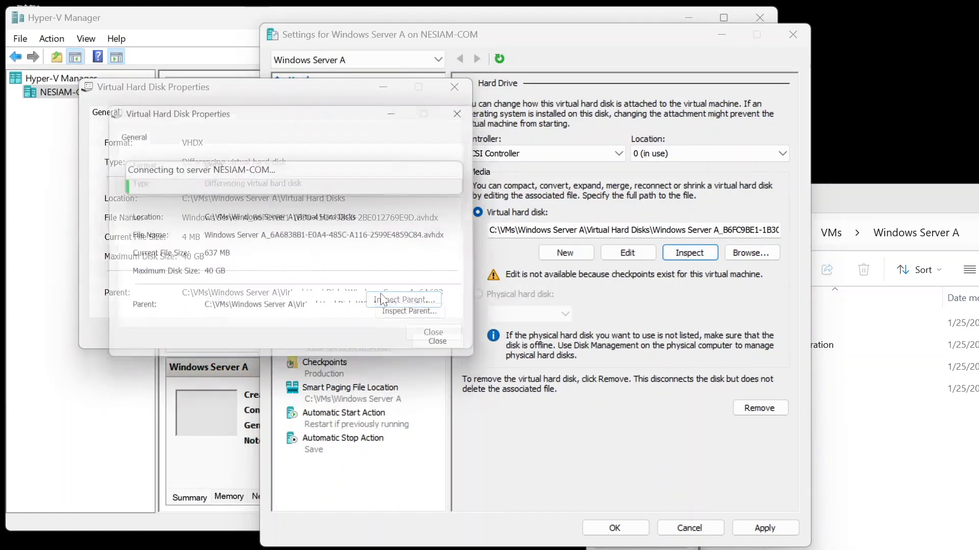
pyautogui.click(451, 352)
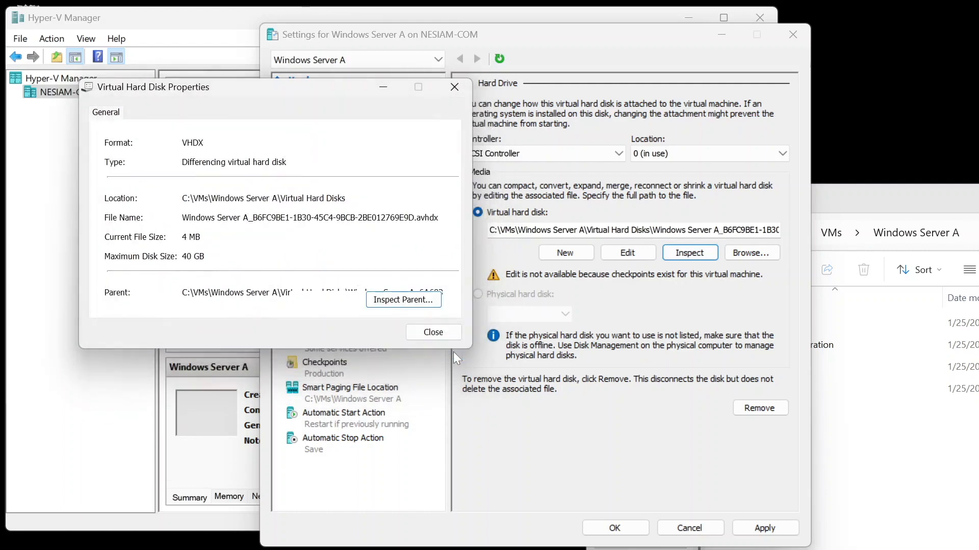
pyautogui.click(442, 335)
# Step: Apply the hard drive change, continue past the data-loss warning, and close the settings
pyautogui.click(768, 527)
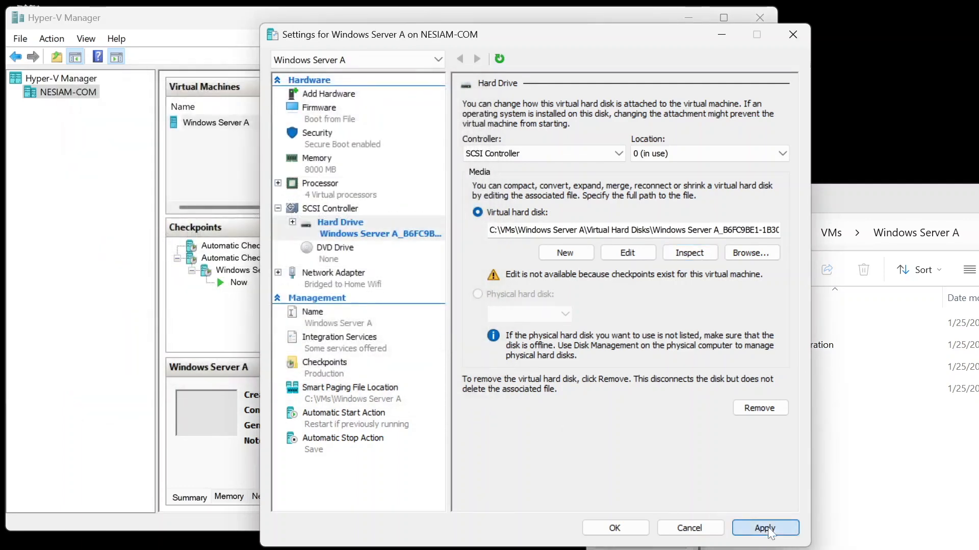
pyautogui.click(606, 334)
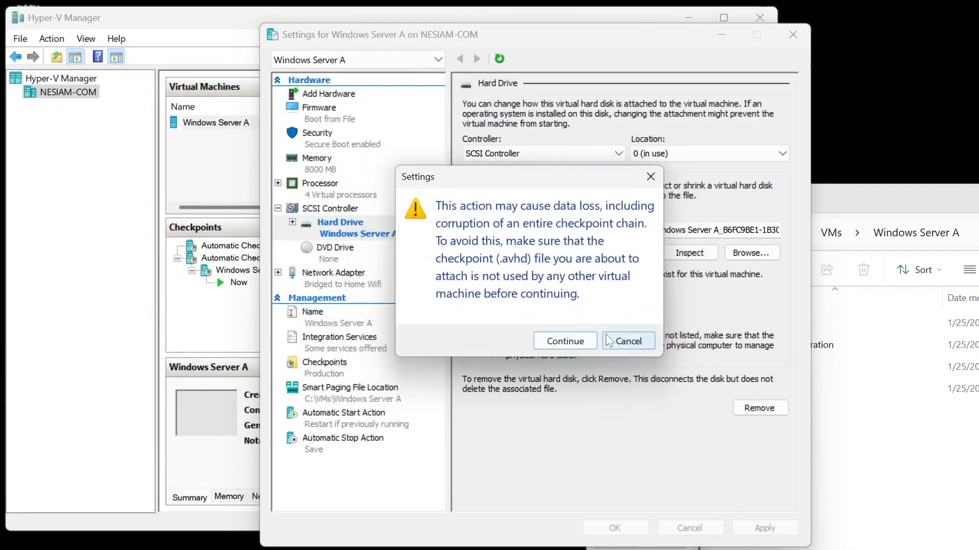
pyautogui.click(581, 342)
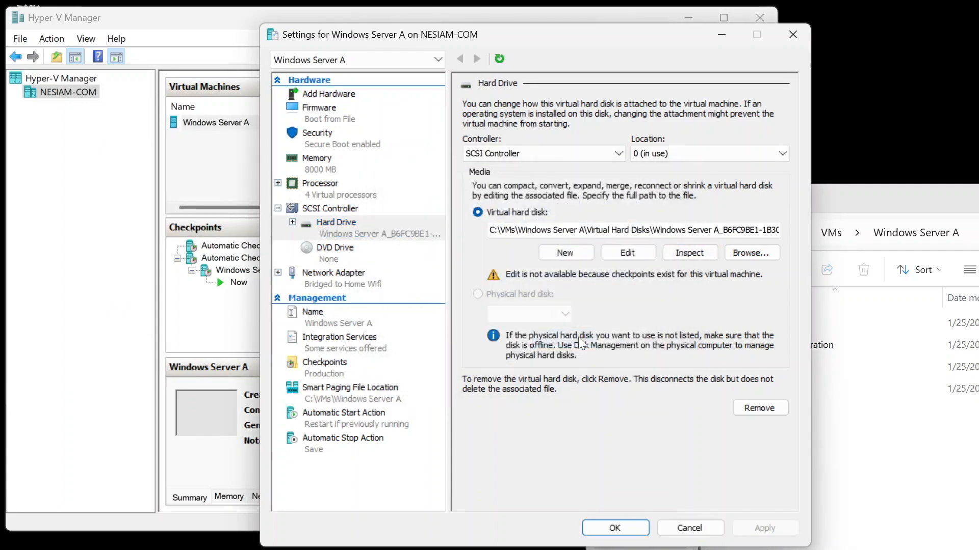
pyautogui.click(615, 528)
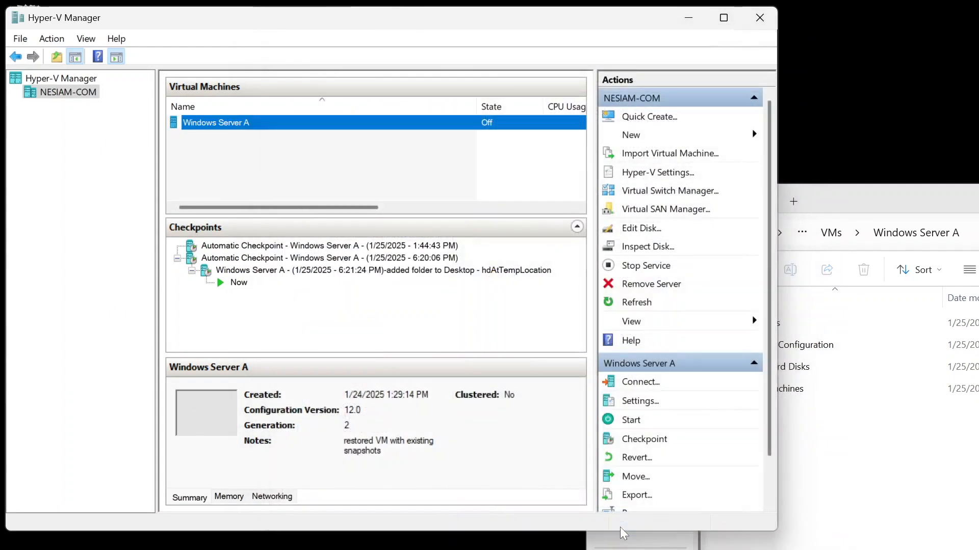
# Step: Start the Windows Server A virtual machine
pyautogui.rightClick(366, 127)
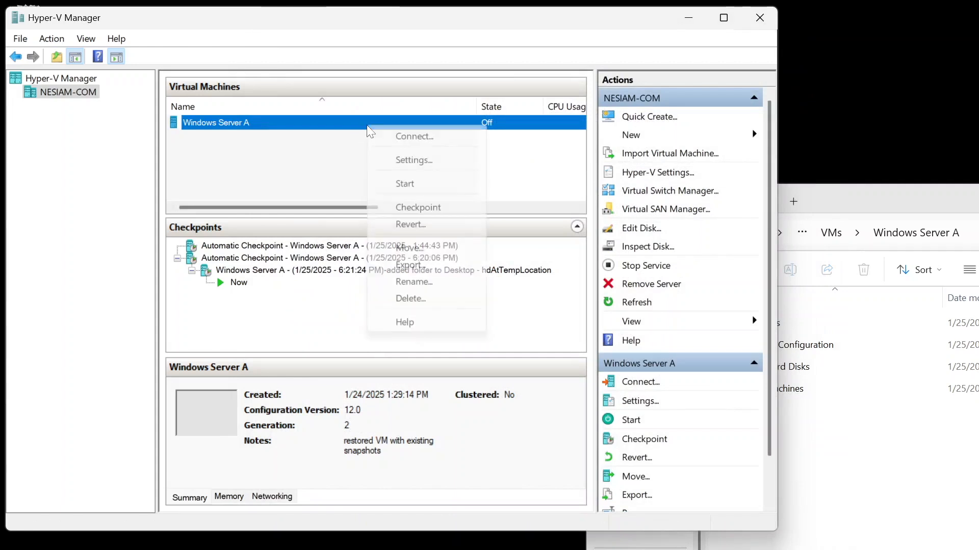
pyautogui.click(399, 186)
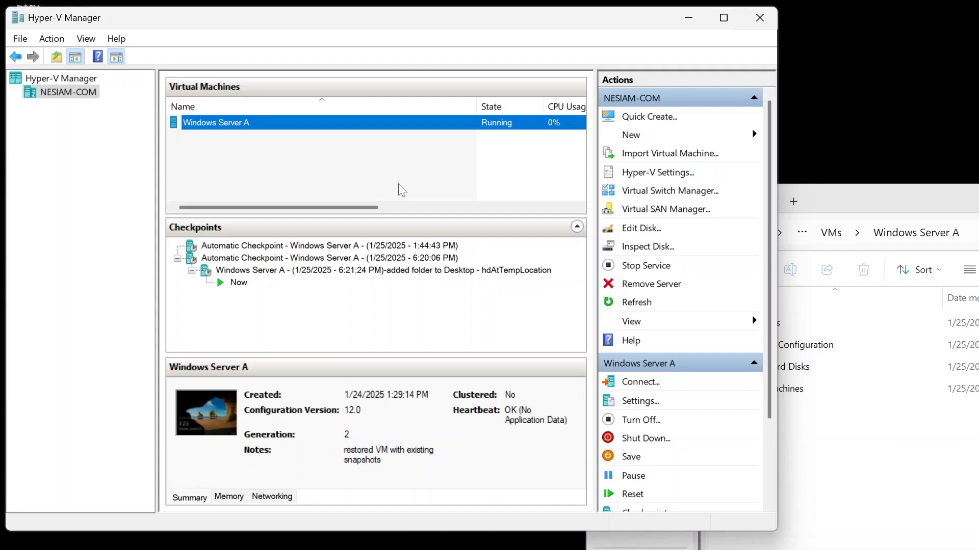
# Step: Connect to Windows Server A and sign in as Administrator with the account password
pyautogui.rightClick(257, 122)
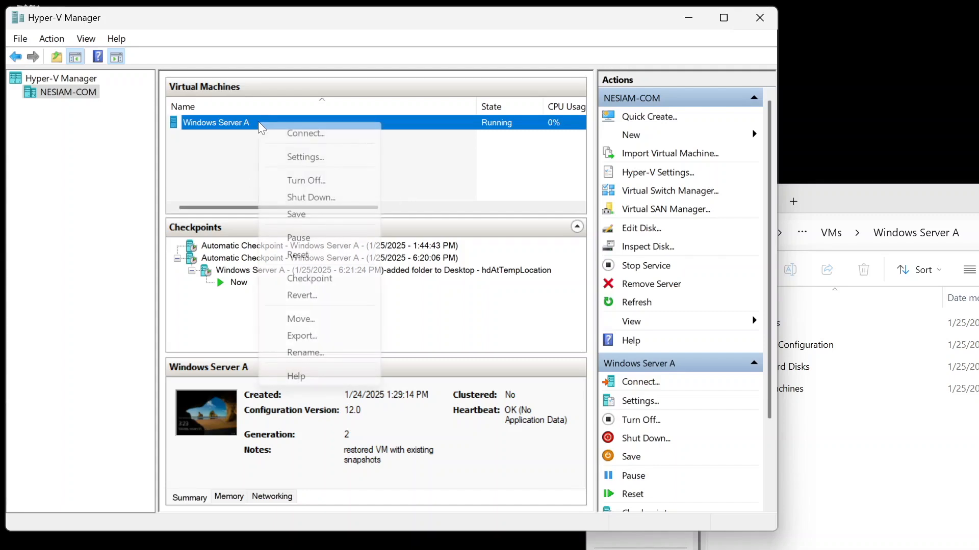
pyautogui.click(273, 127)
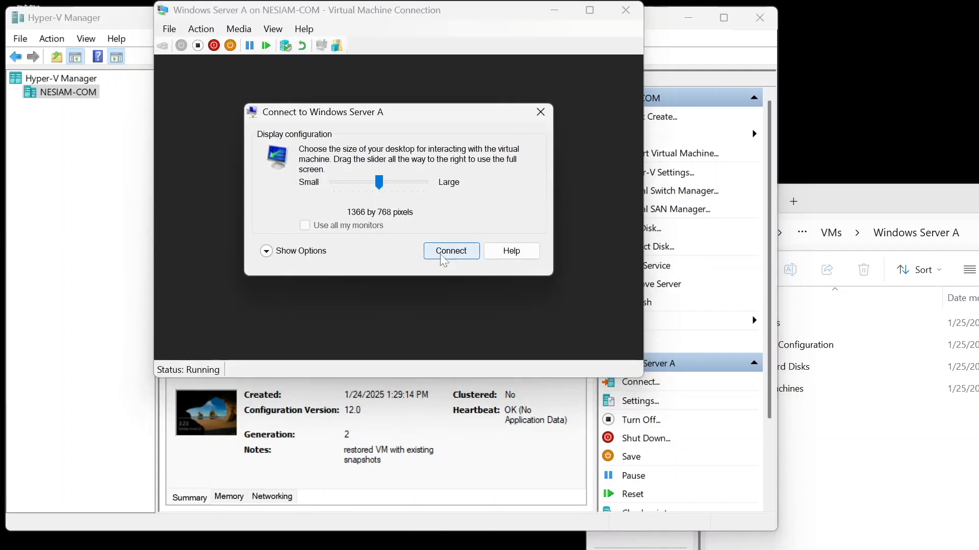
pyautogui.click(441, 256)
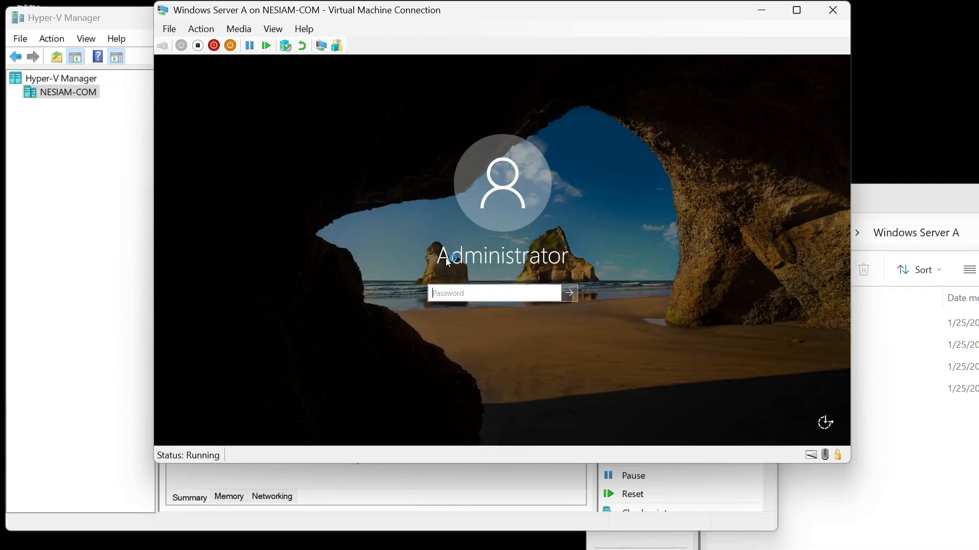
pyautogui.write('*')
pyautogui.press('Return')
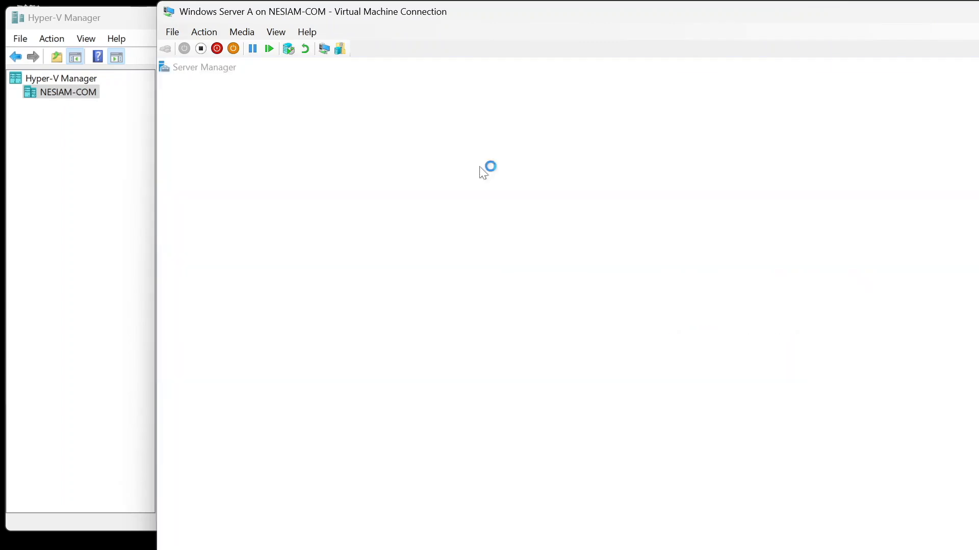
# Step: View the VM's desktop full screen with Server Manager minimized, then close the connection window
pyautogui.doubleClick(695, 12)
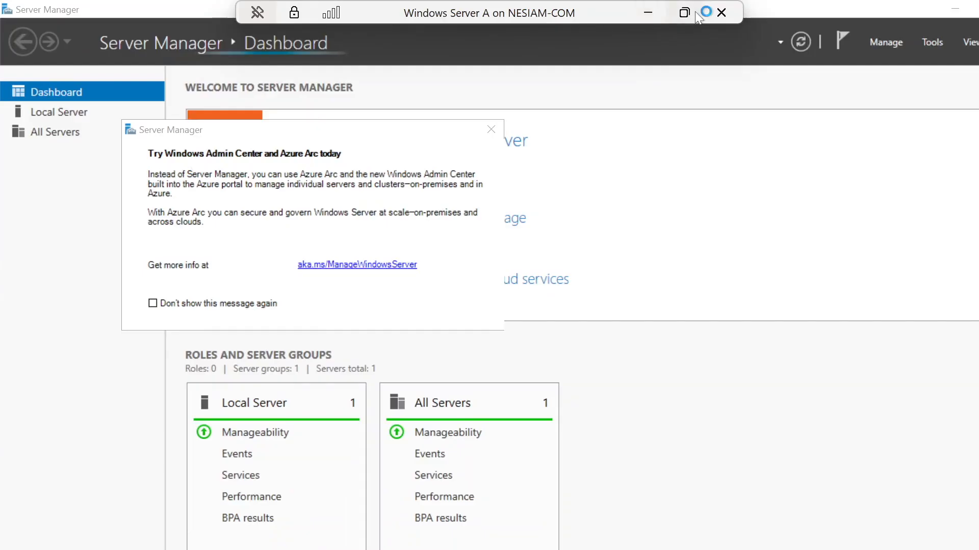
pyautogui.click(975, 8)
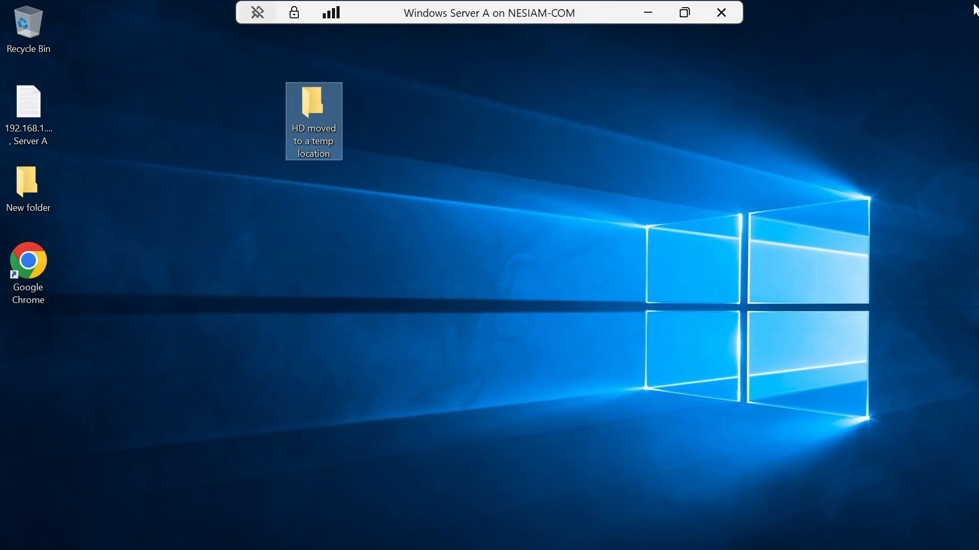
pyautogui.click(720, 13)
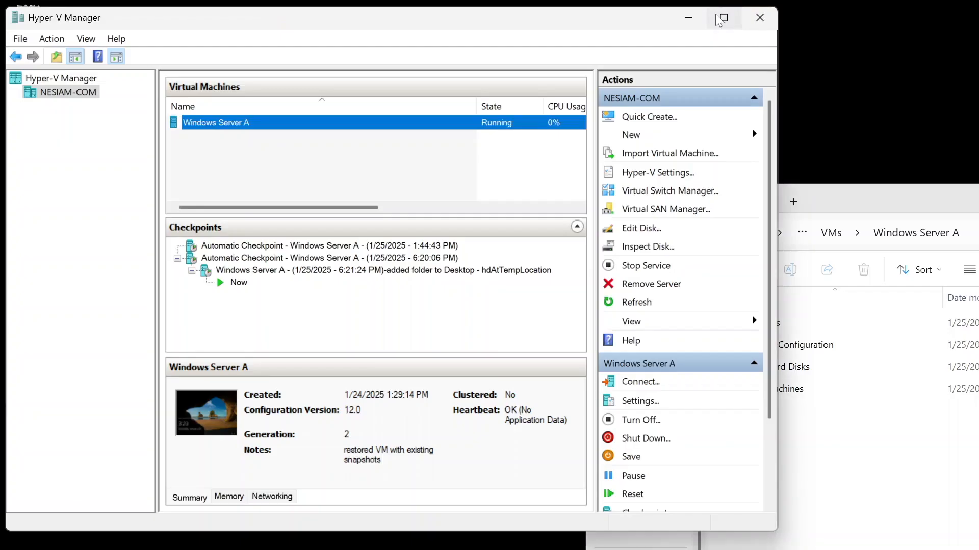
# Step: Try to apply the 6:20:06 PM automatic checkpoint, then close the error dialog
pyautogui.click(309, 260)
pyautogui.rightClick(308, 263)
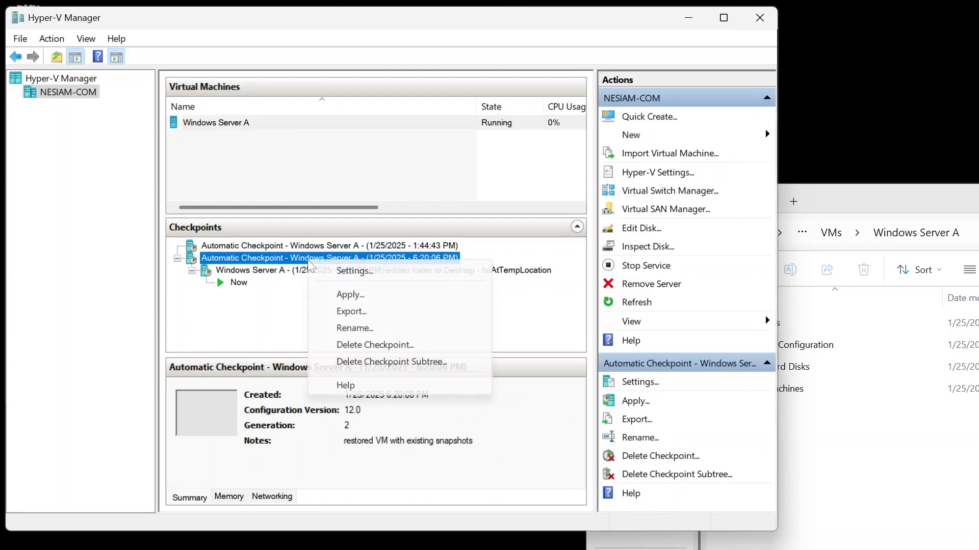
pyautogui.click(351, 295)
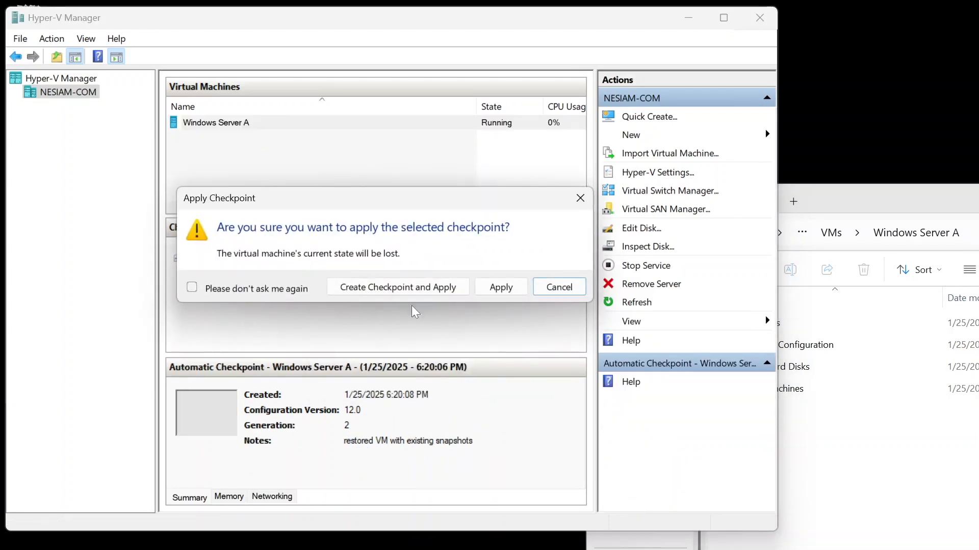
pyautogui.click(513, 287)
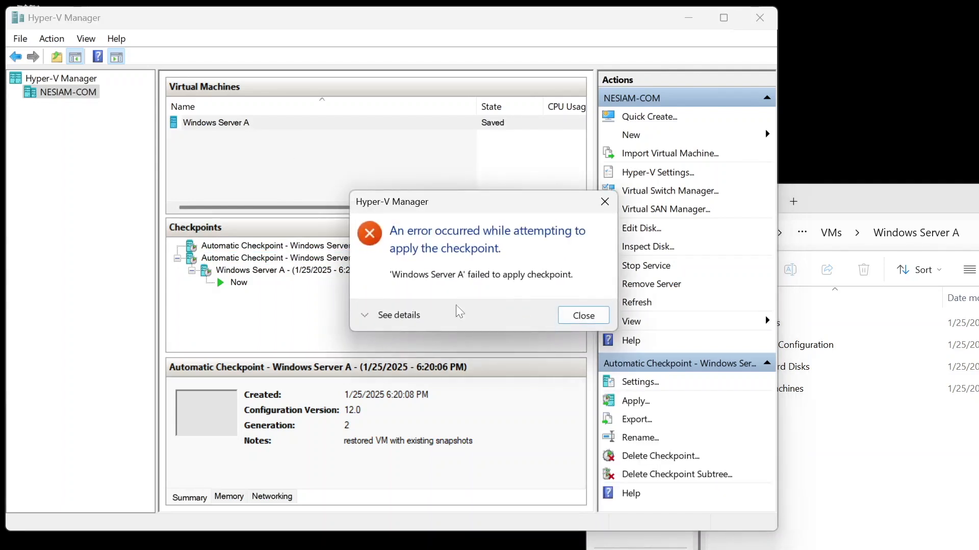
pyautogui.click(590, 321)
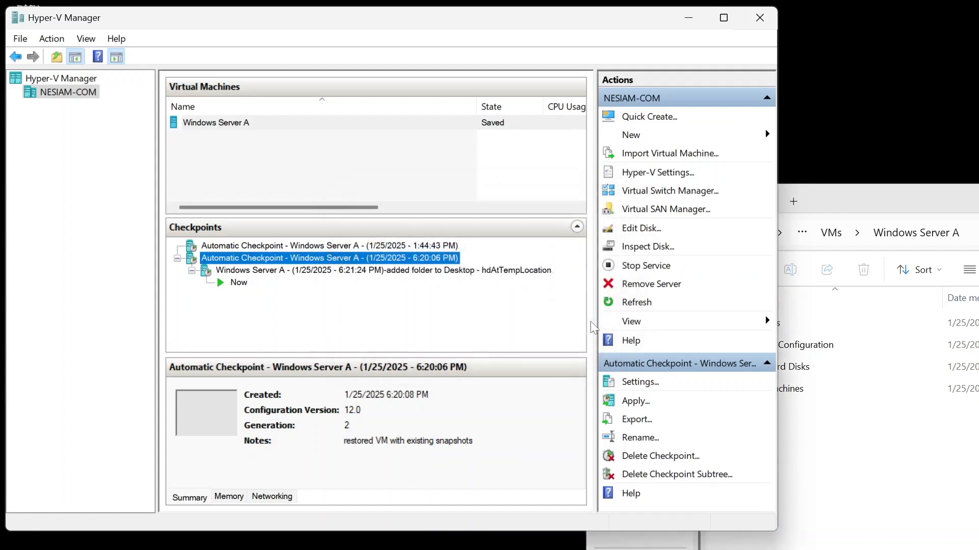
# Step: Try to apply the 1:44:43 PM automatic checkpoint, then close the error dialog
pyautogui.rightClick(410, 248)
pyautogui.click(450, 287)
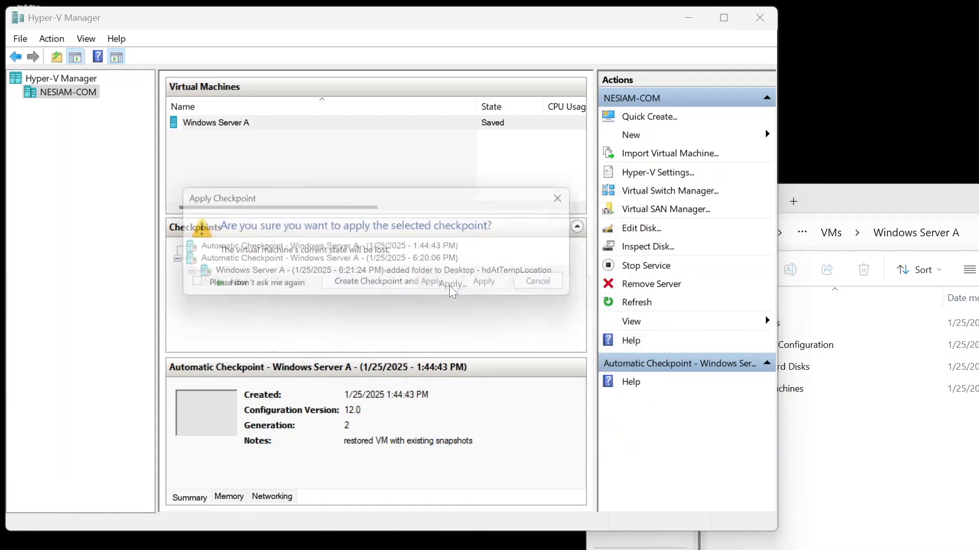
pyautogui.click(500, 287)
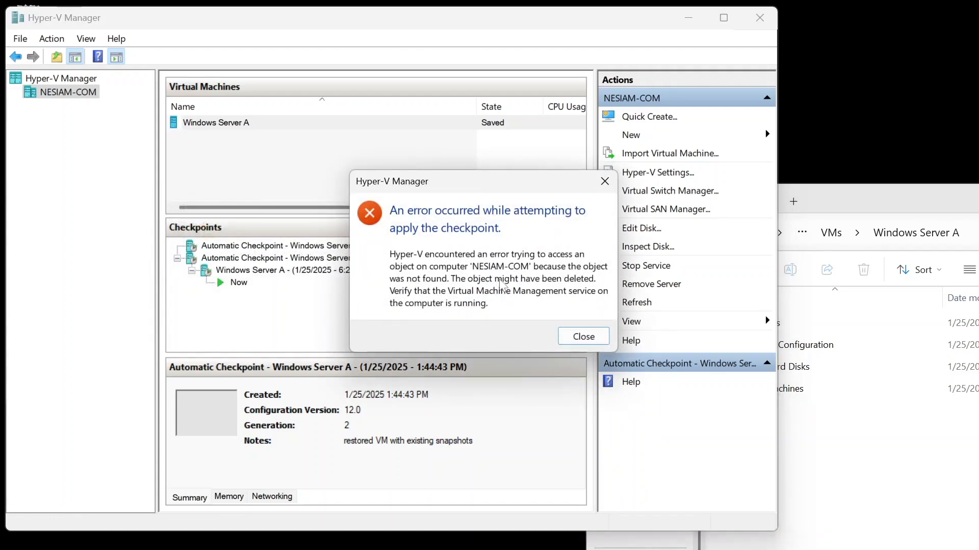
pyautogui.click(583, 336)
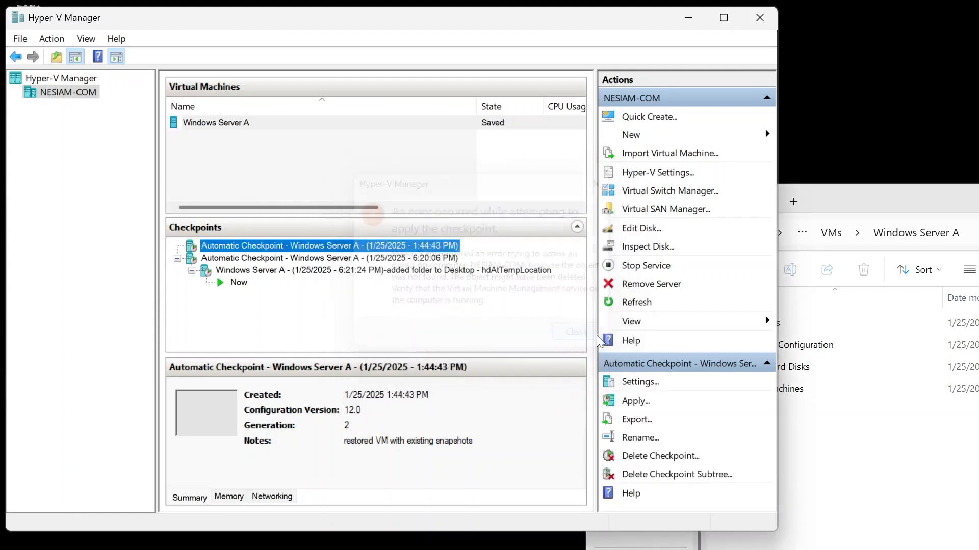
# Step: Open Windows Server A's settings to check its hard drive path, then cancel the dialog
pyautogui.rightClick(257, 127)
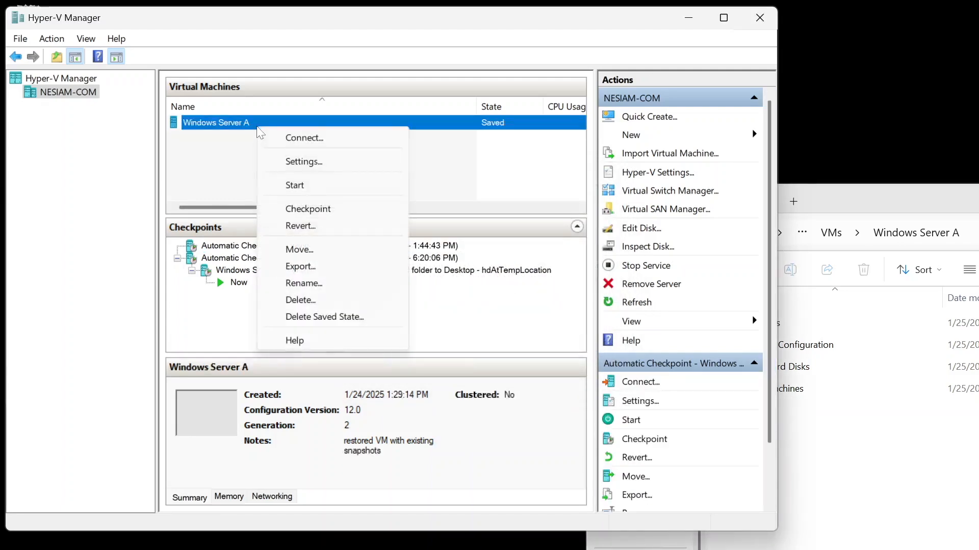
pyautogui.click(286, 162)
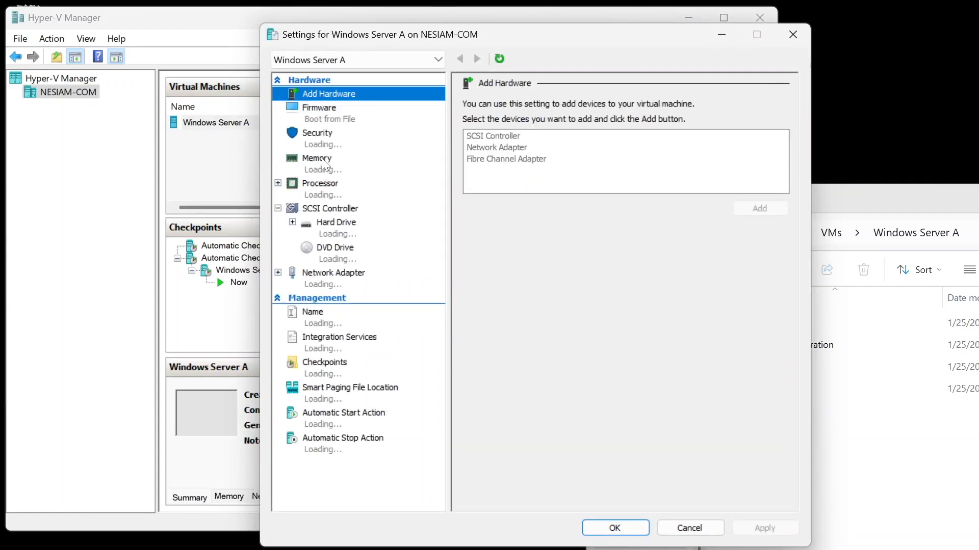
pyautogui.click(353, 227)
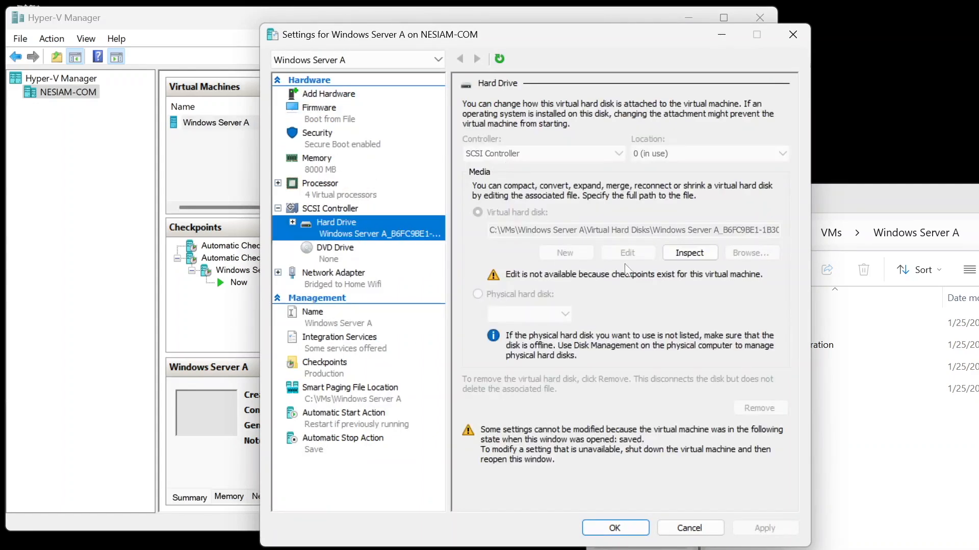
pyautogui.click(689, 527)
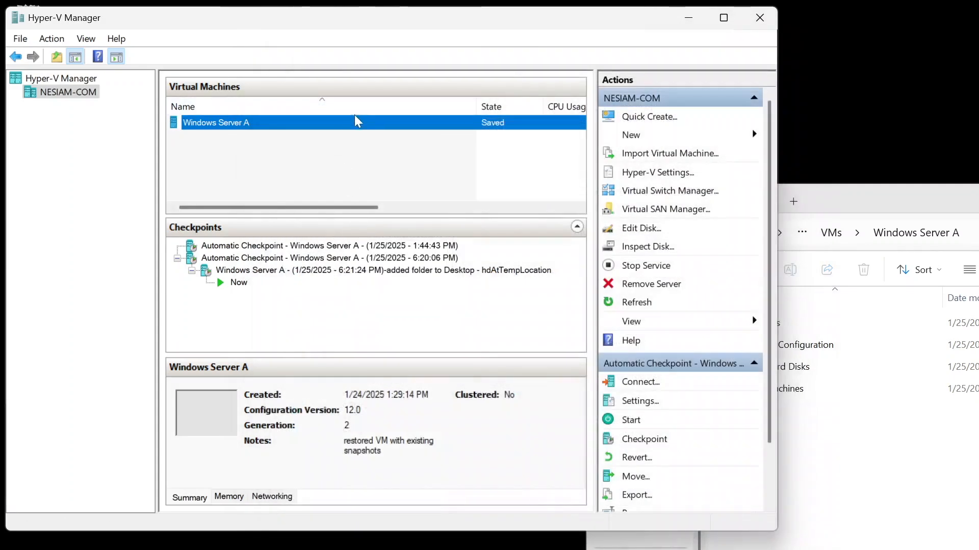
# Step: Try to start Windows Server A, then close the error dialog
pyautogui.rightClick(358, 124)
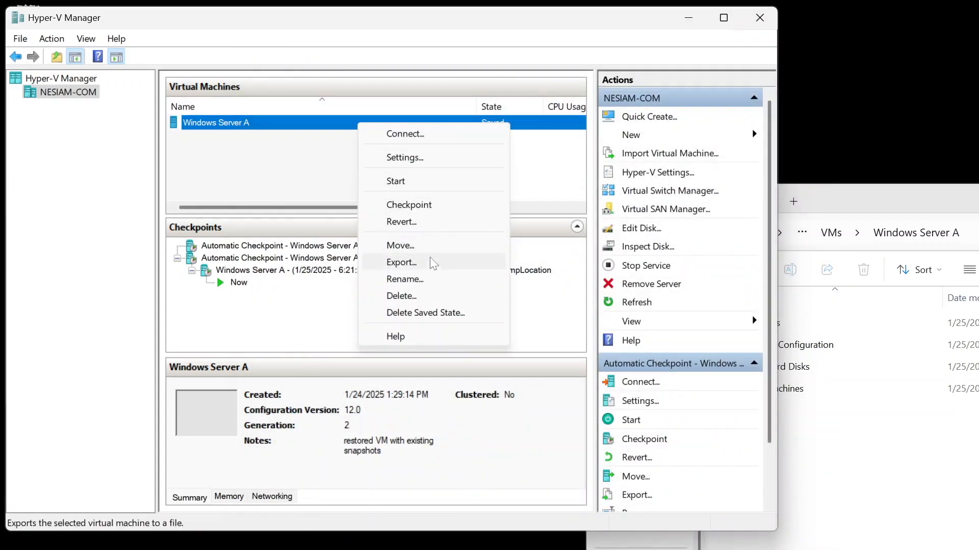
pyautogui.click(407, 180)
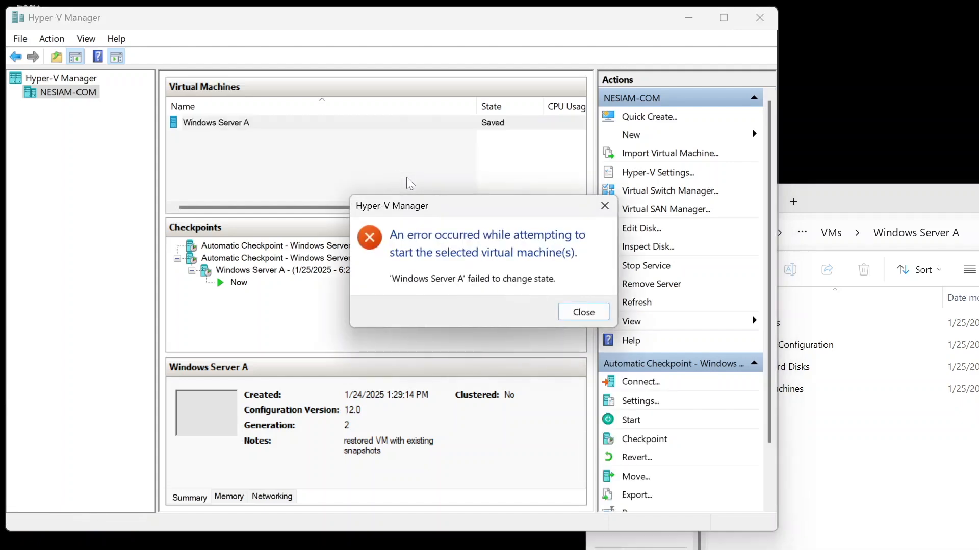
pyautogui.click(583, 313)
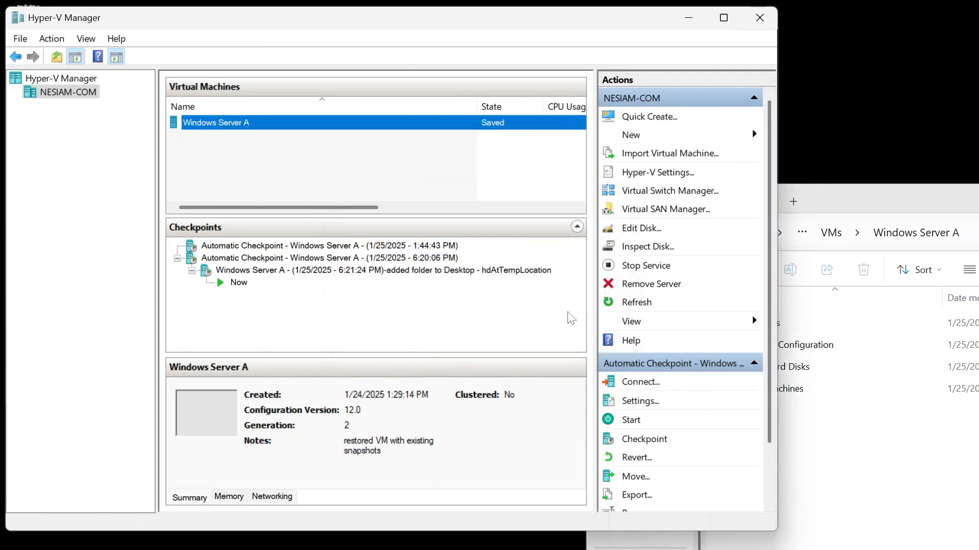
# Step: Connect to Windows Server A, try starting it from the connection window, then close the error details and the window
pyautogui.scroll(-1, 683, 426)
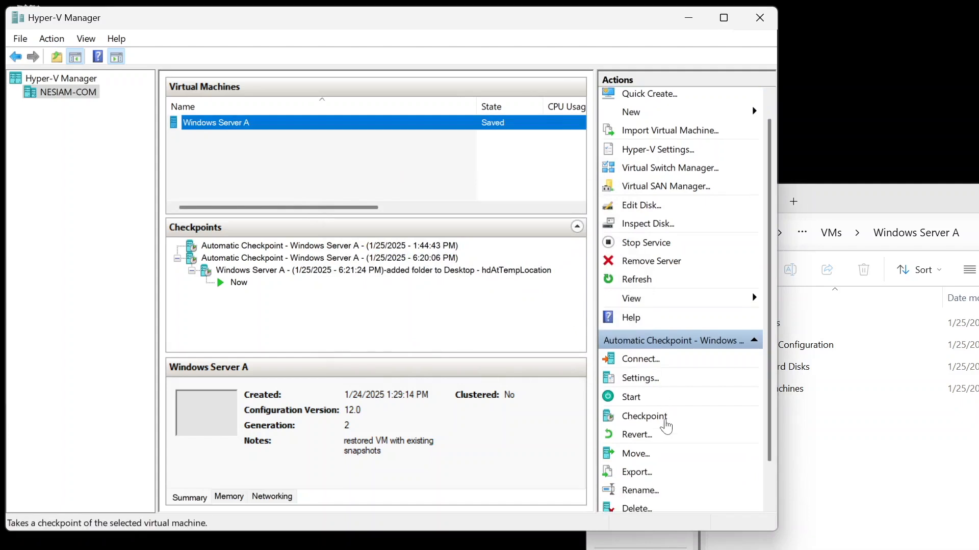
pyautogui.rightClick(239, 117)
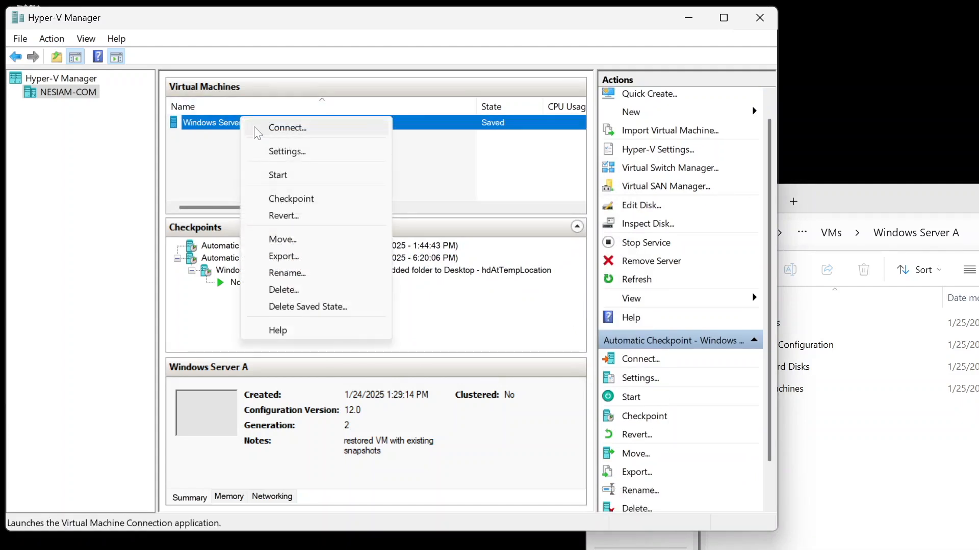
pyautogui.click(255, 130)
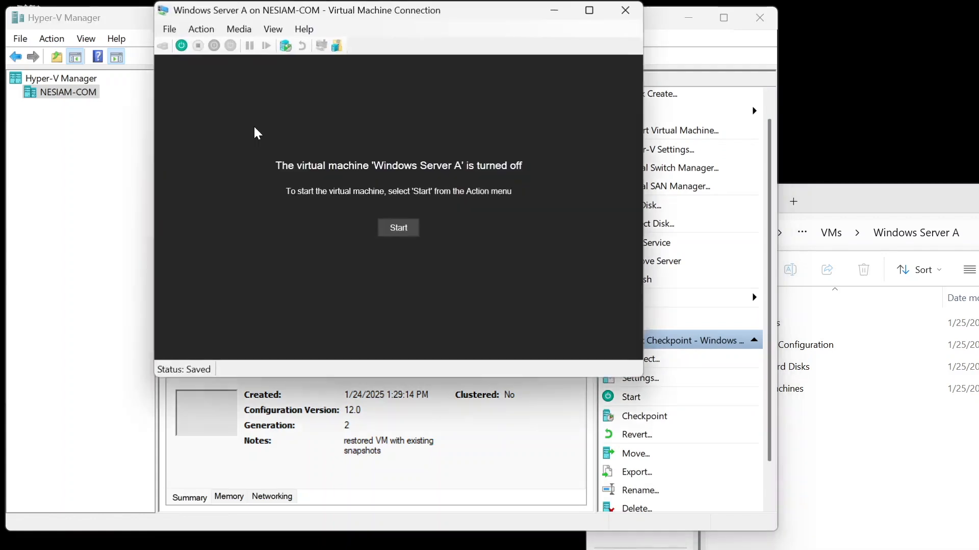
pyautogui.click(185, 47)
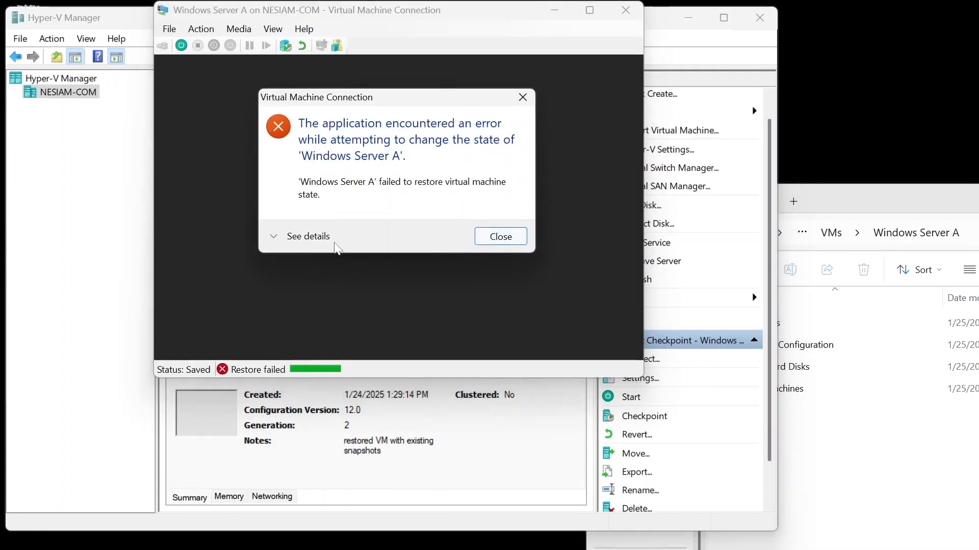
pyautogui.click(319, 239)
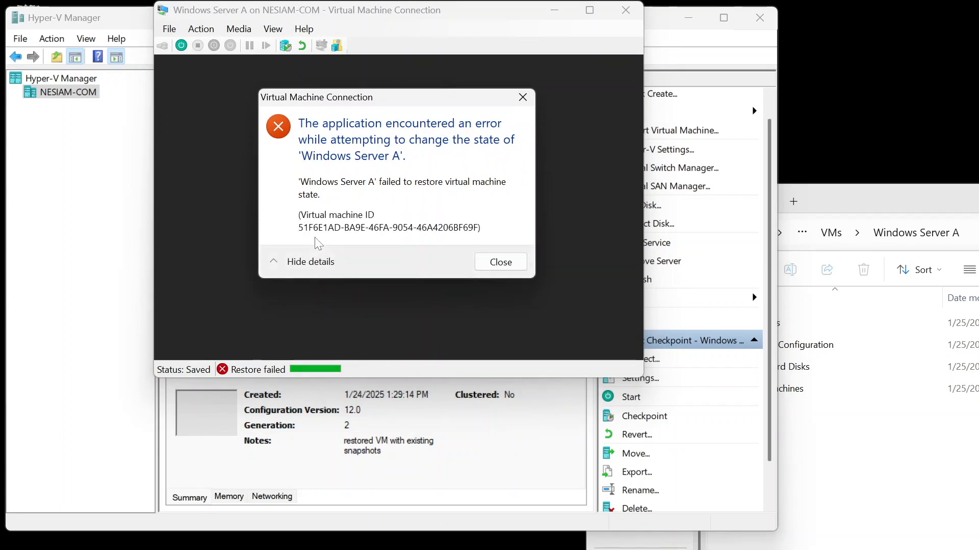
pyautogui.click(500, 262)
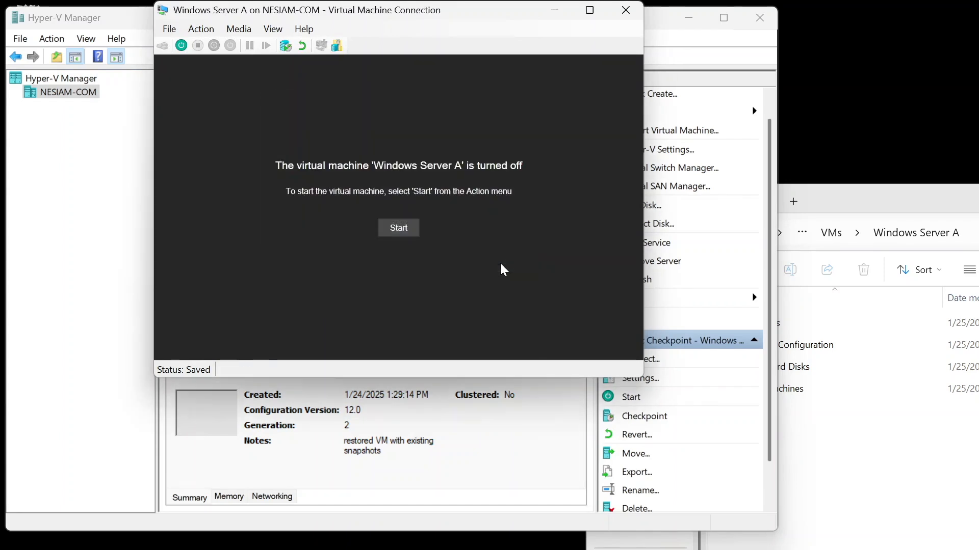
pyautogui.click(625, 9)
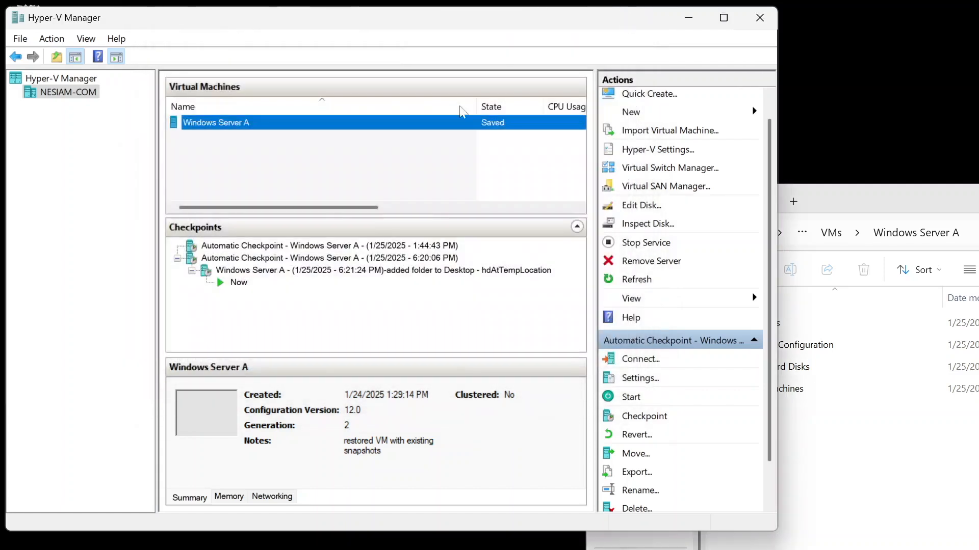
# Step: Try to apply the 1:44:43 PM automatic checkpoint, then close the error dialog
pyautogui.rightClick(244, 247)
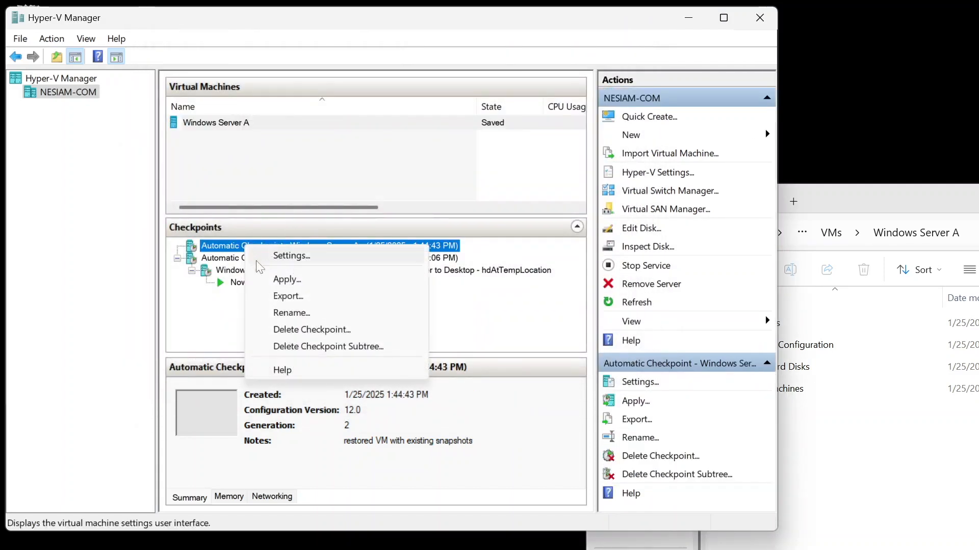
pyautogui.click(275, 279)
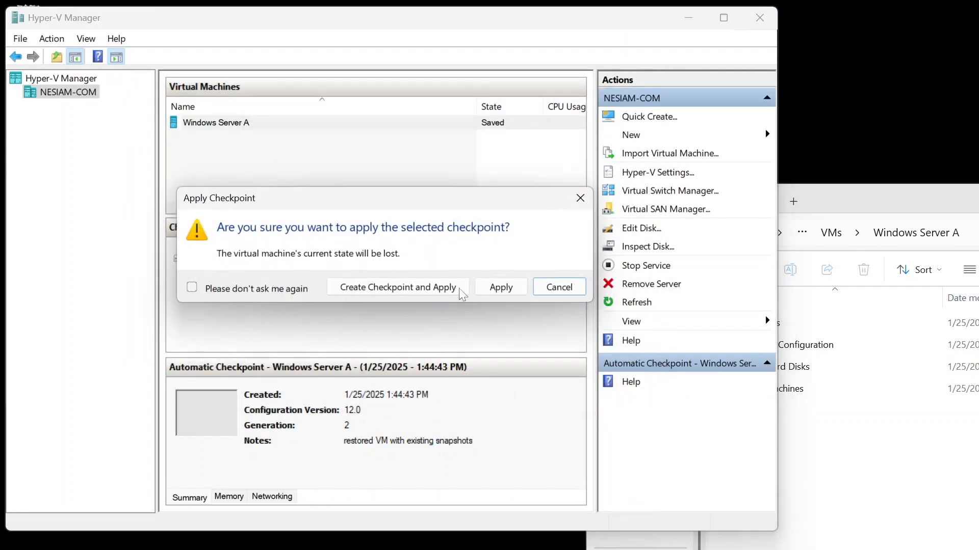
pyautogui.click(504, 289)
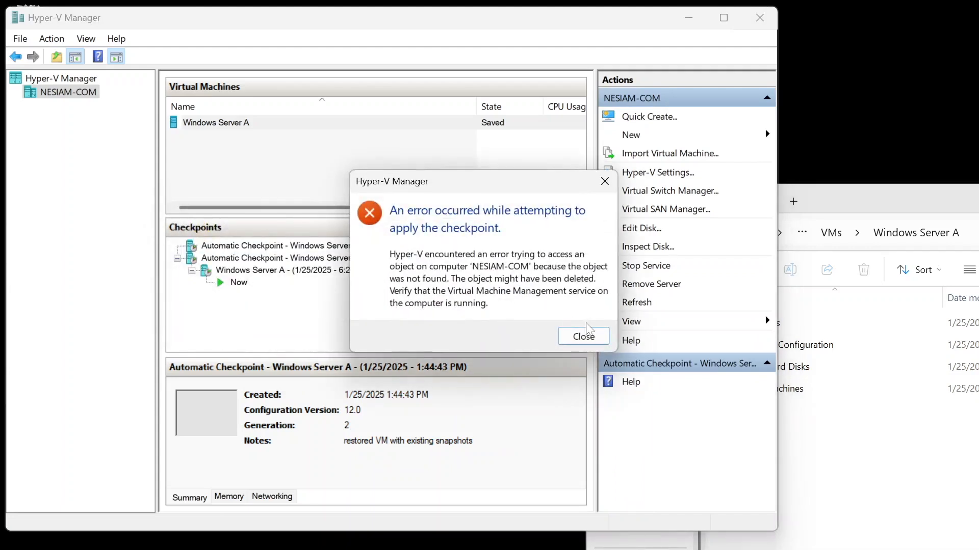
pyautogui.click(586, 335)
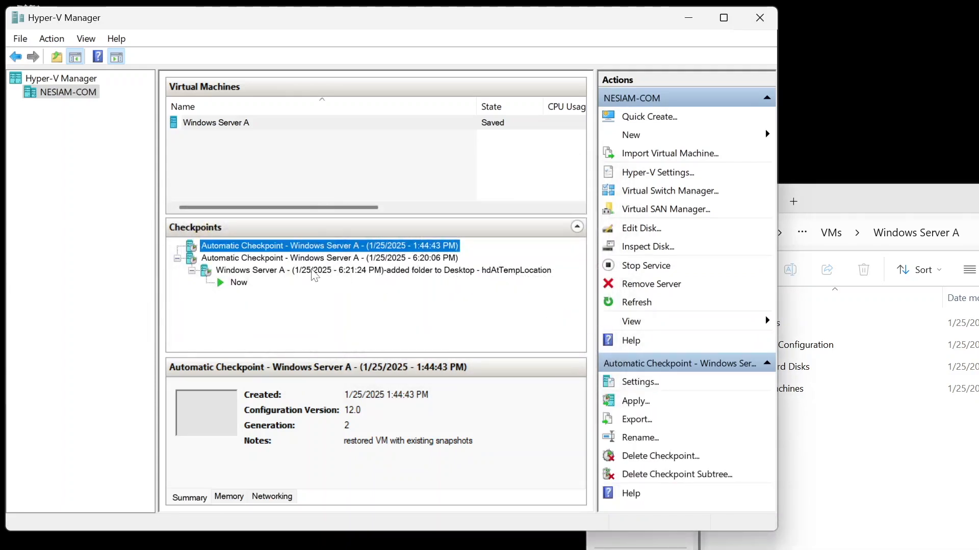
# Step: Try to apply the 6:21:24 PM 'added folder to Desktop' checkpoint, then close the error dialog
pyautogui.rightClick(314, 271)
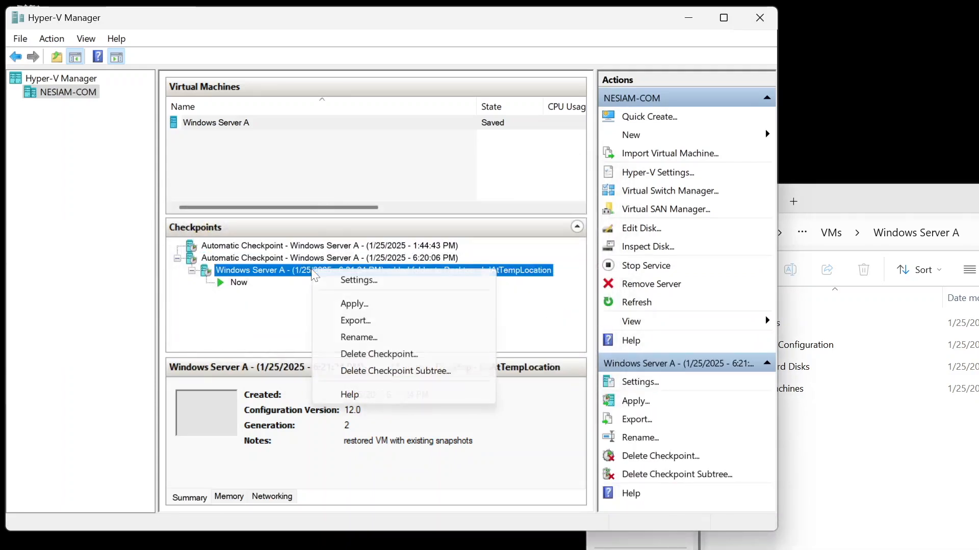
pyautogui.click(351, 305)
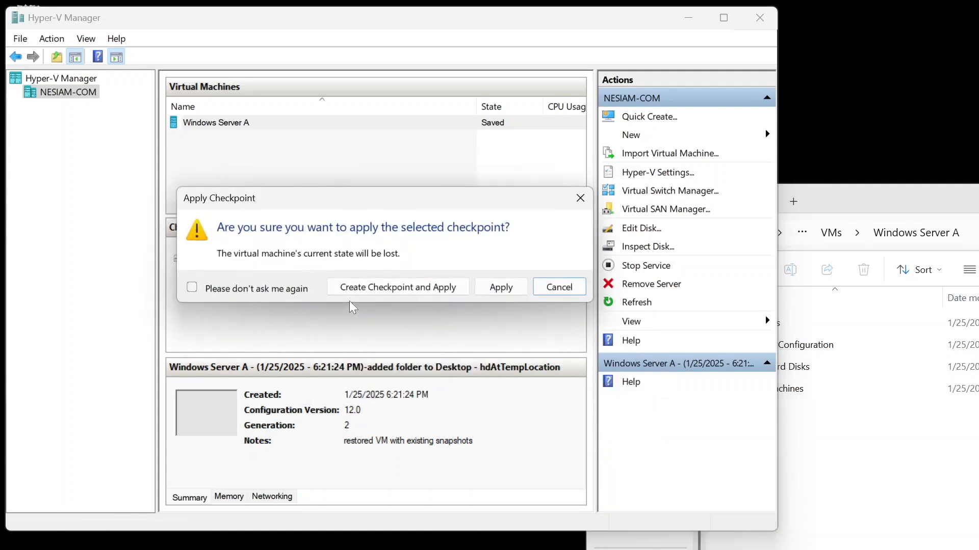
pyautogui.click(497, 293)
pyautogui.click(577, 316)
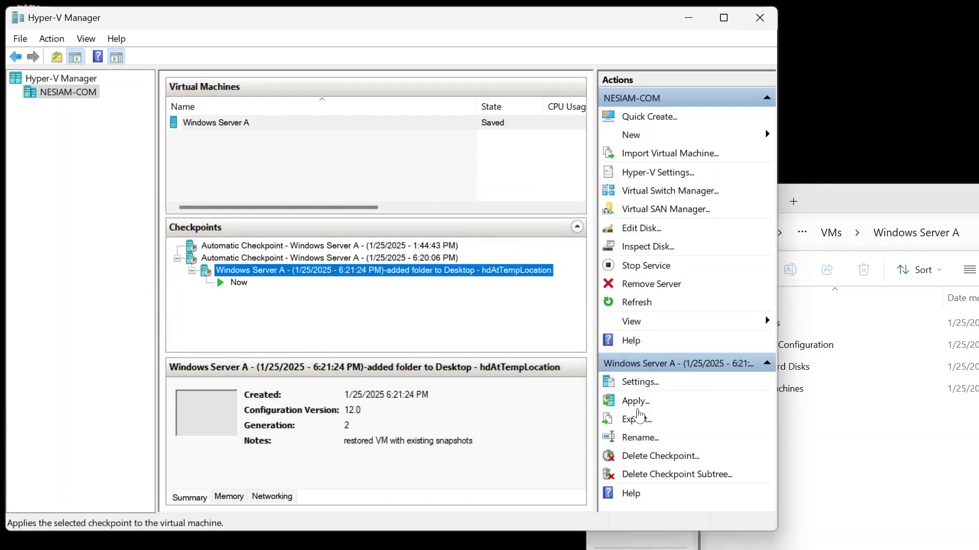
# Step: Open the 6:21:24 PM checkpoint's settings and inspect its hard drive, then close the error and settings
pyautogui.click(640, 383)
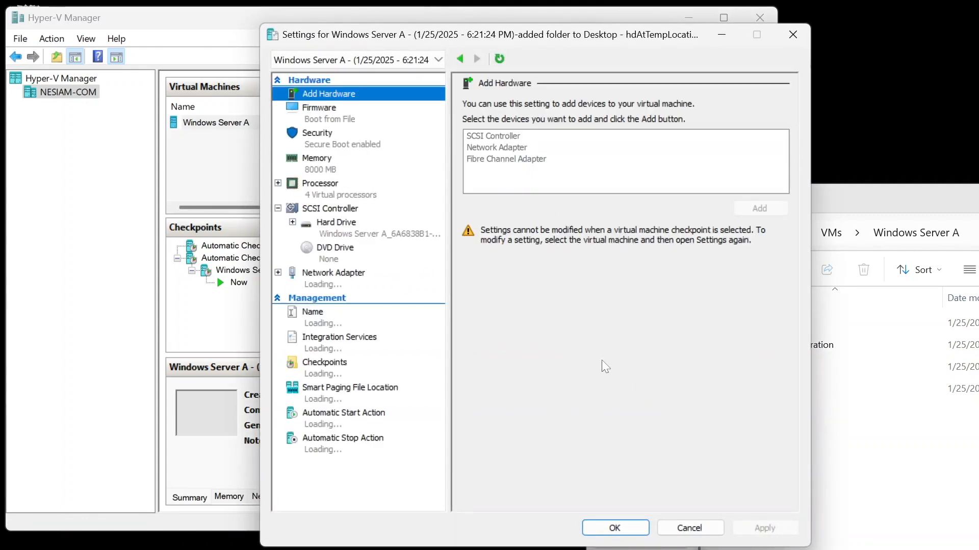
pyautogui.click(373, 237)
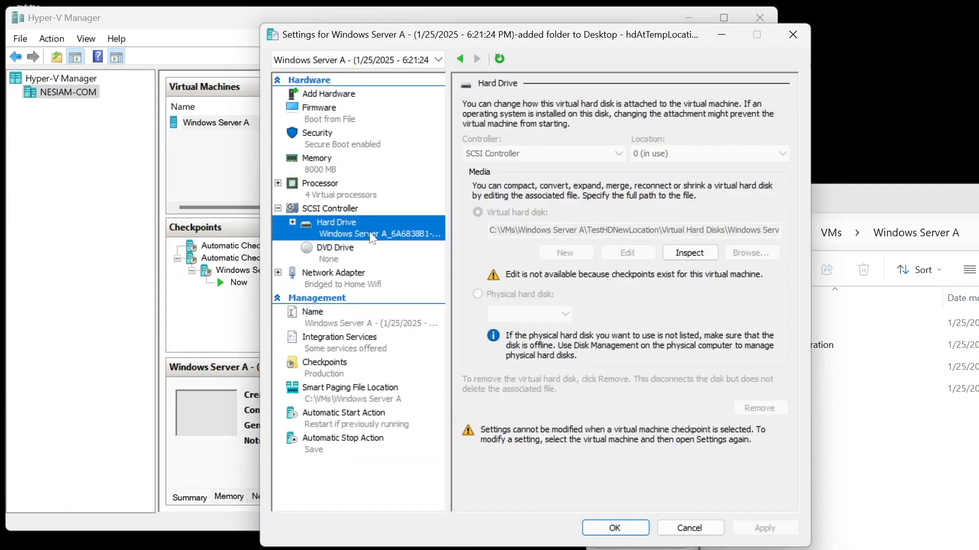
pyautogui.click(699, 255)
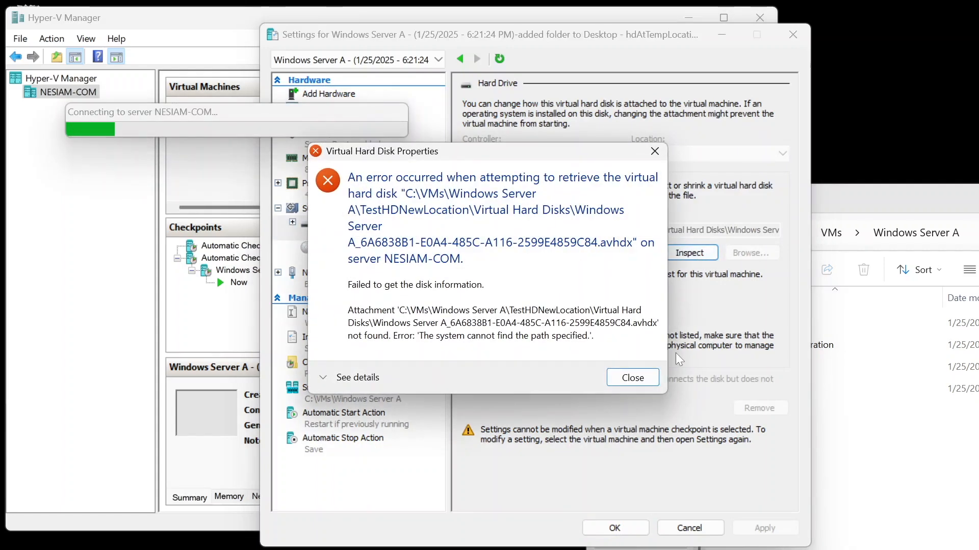
pyautogui.click(637, 380)
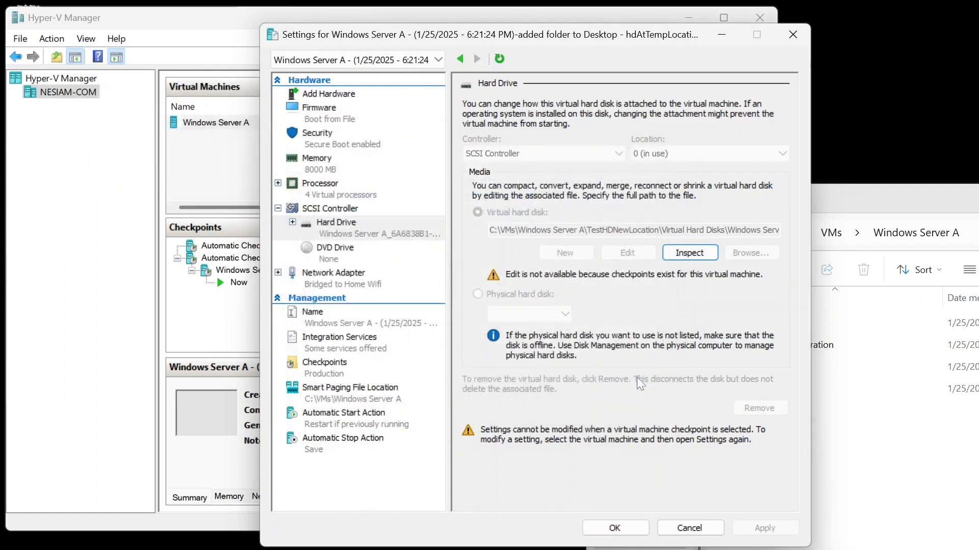
pyautogui.click(603, 530)
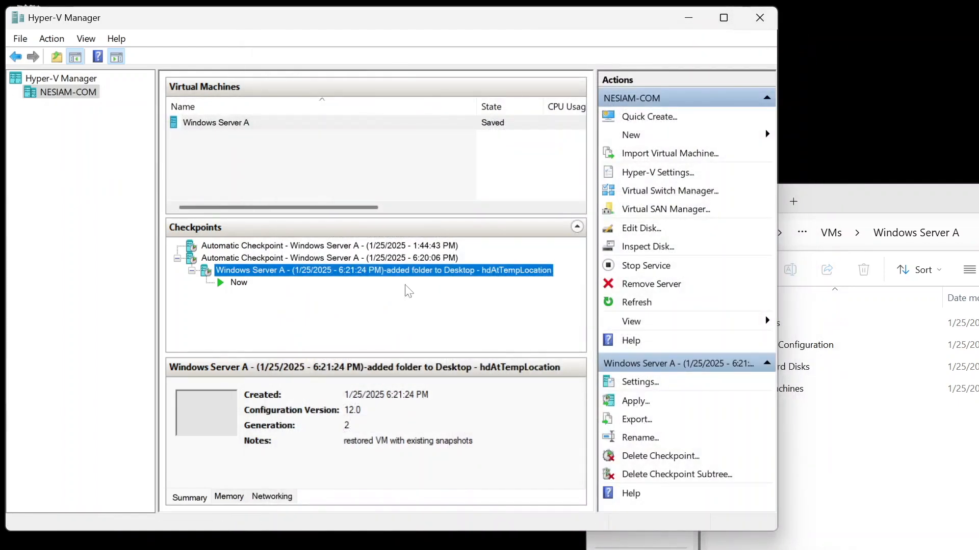
# Step: Inspect Windows Server A's current hard drive and its parent disks, then close all properties and settings dialogs
pyautogui.click(247, 123)
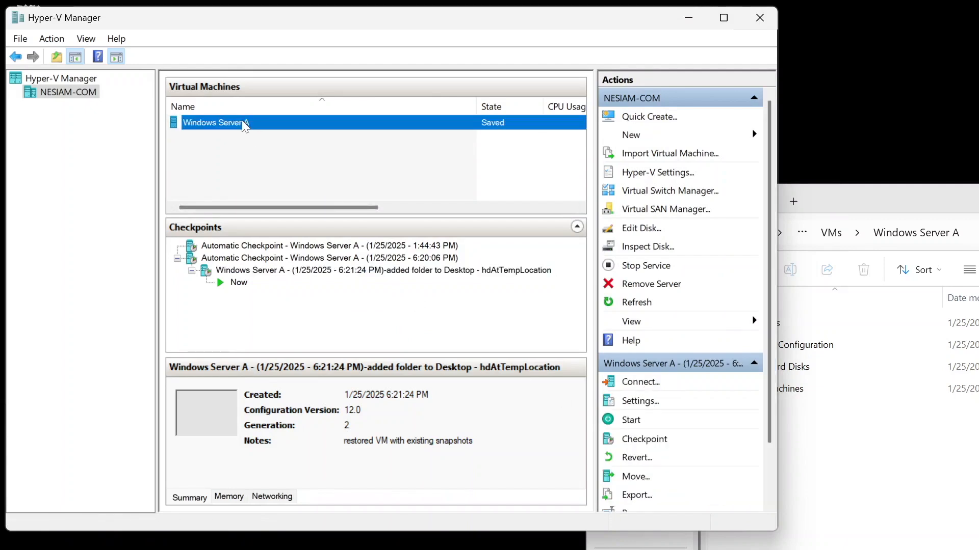
pyautogui.click(641, 402)
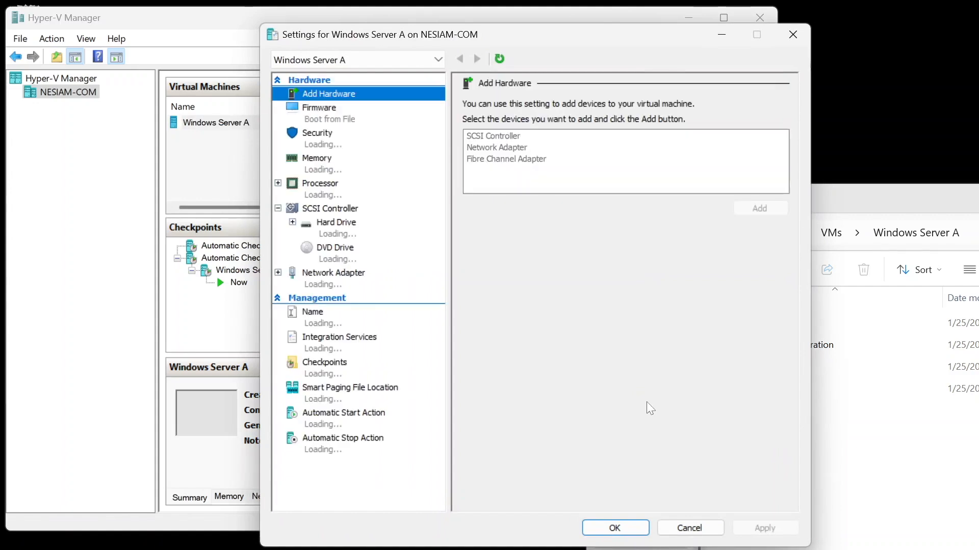
pyautogui.click(367, 227)
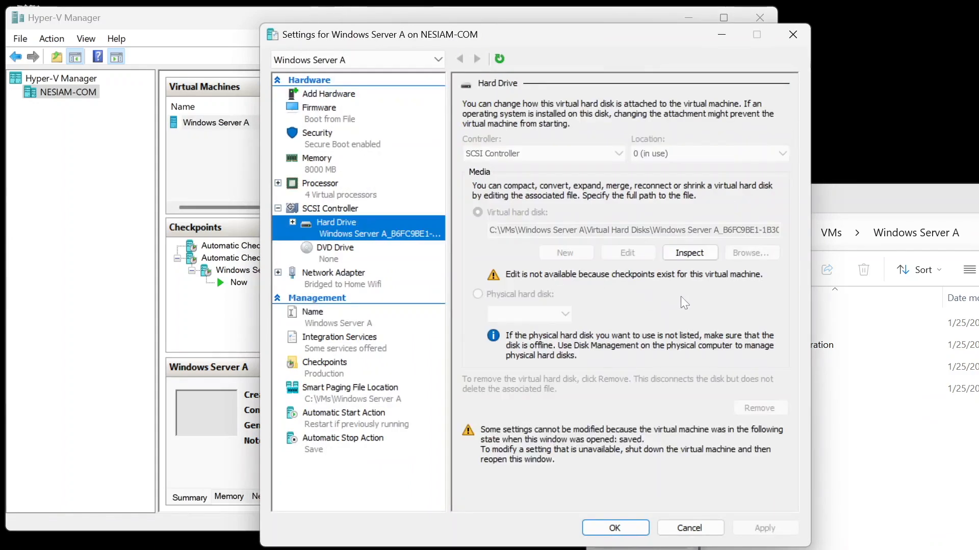
pyautogui.click(681, 253)
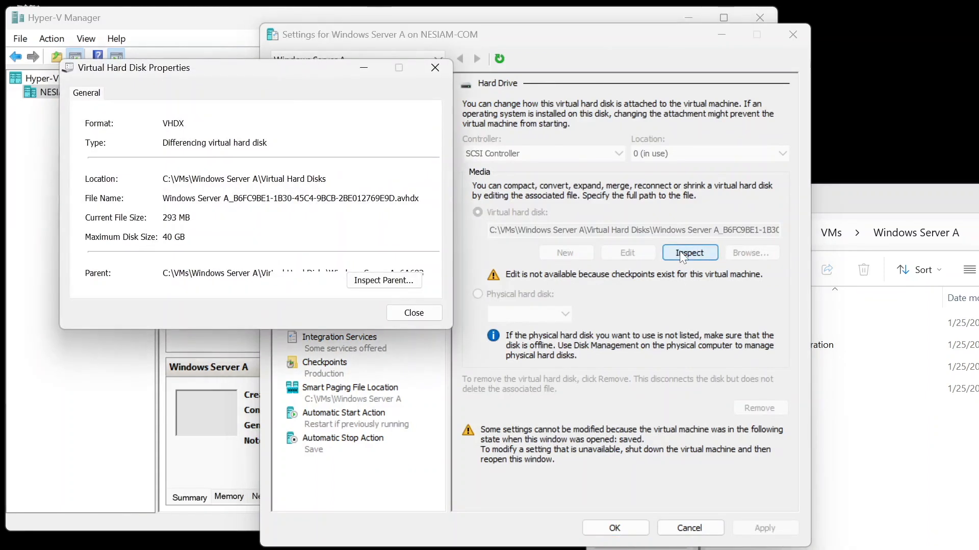
pyautogui.click(375, 280)
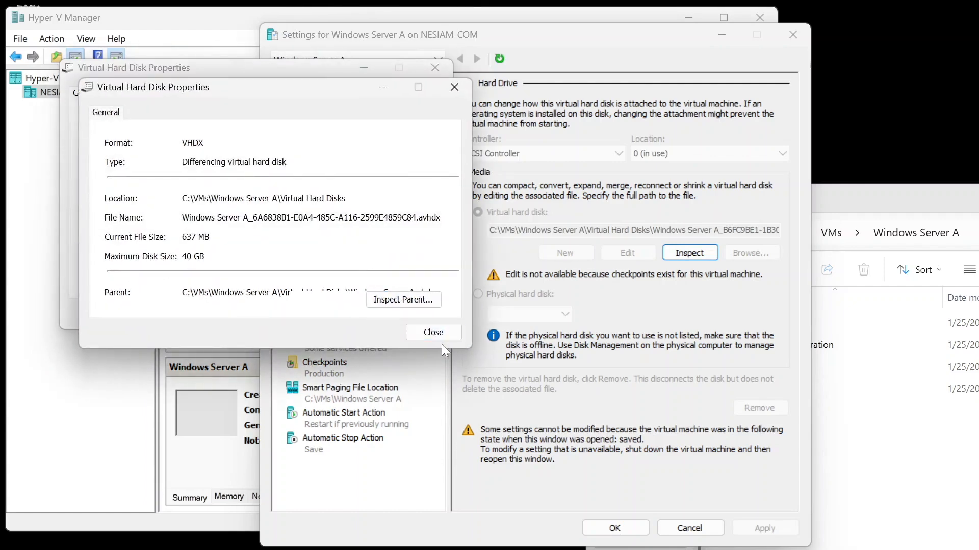
pyautogui.click(412, 305)
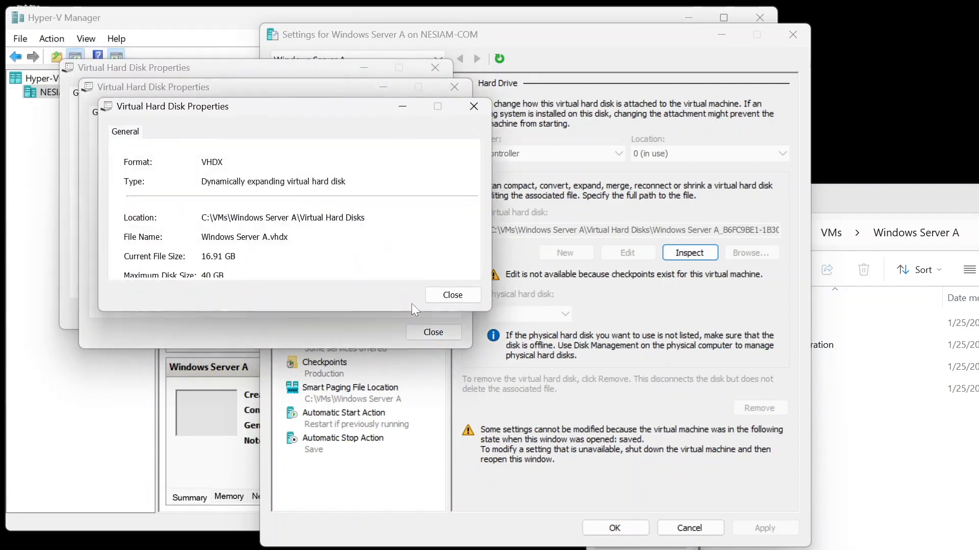
pyautogui.click(452, 299)
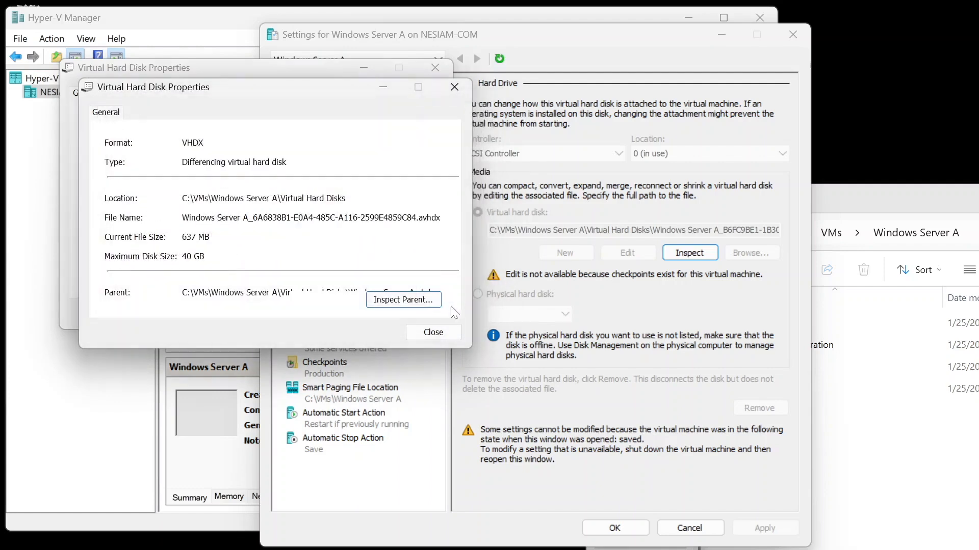
pyautogui.click(433, 332)
pyautogui.click(414, 313)
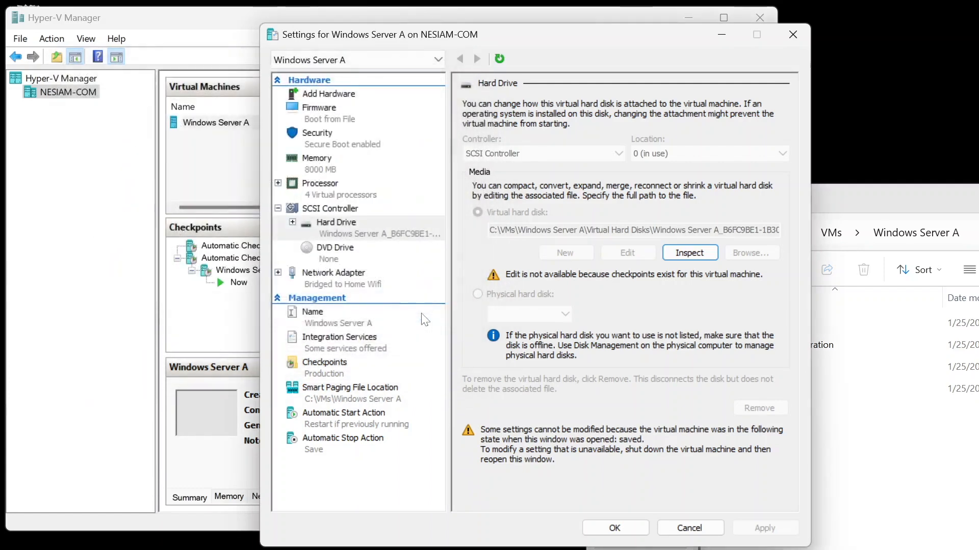
pyautogui.click(627, 527)
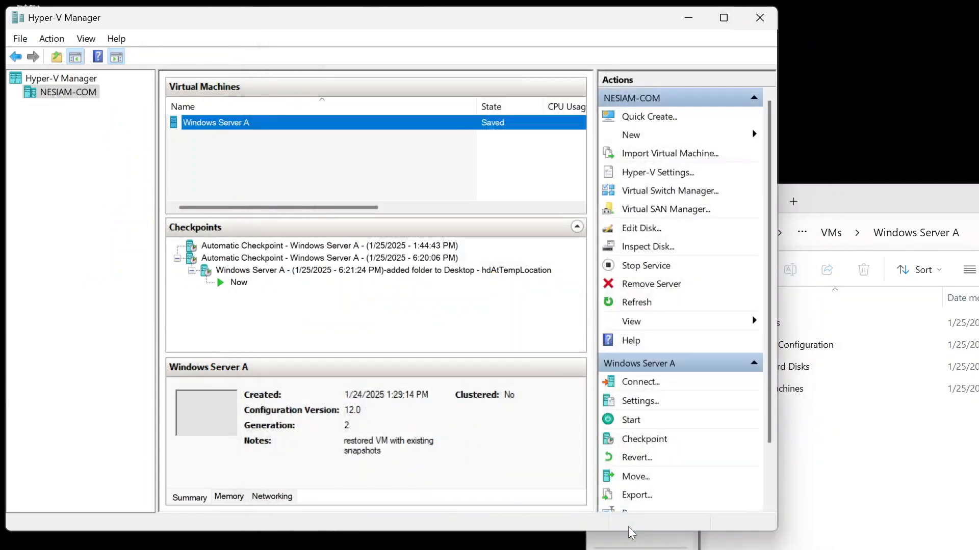
# Step: Review Windows Server A's hard drive in its settings, cancel, then try to start the VM and close the error
pyautogui.click(641, 401)
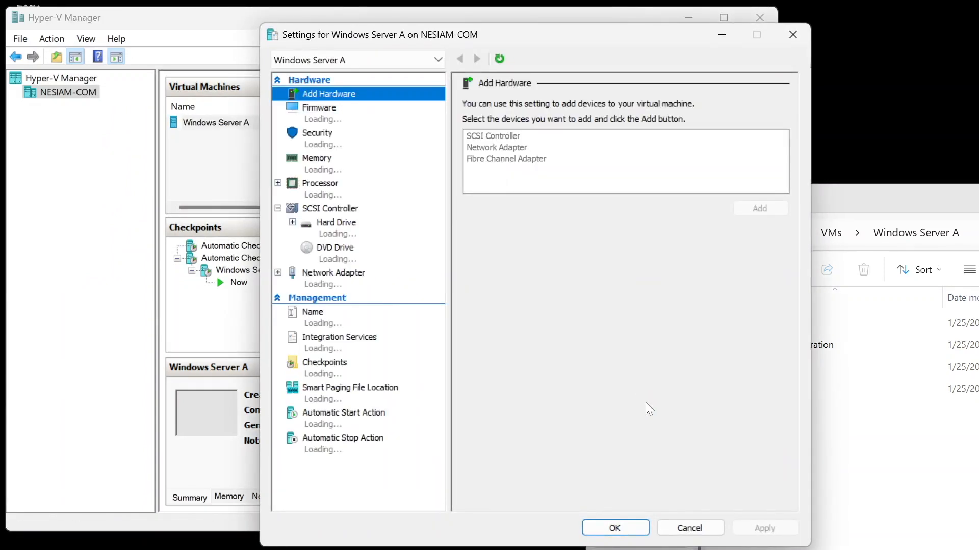
pyautogui.click(347, 233)
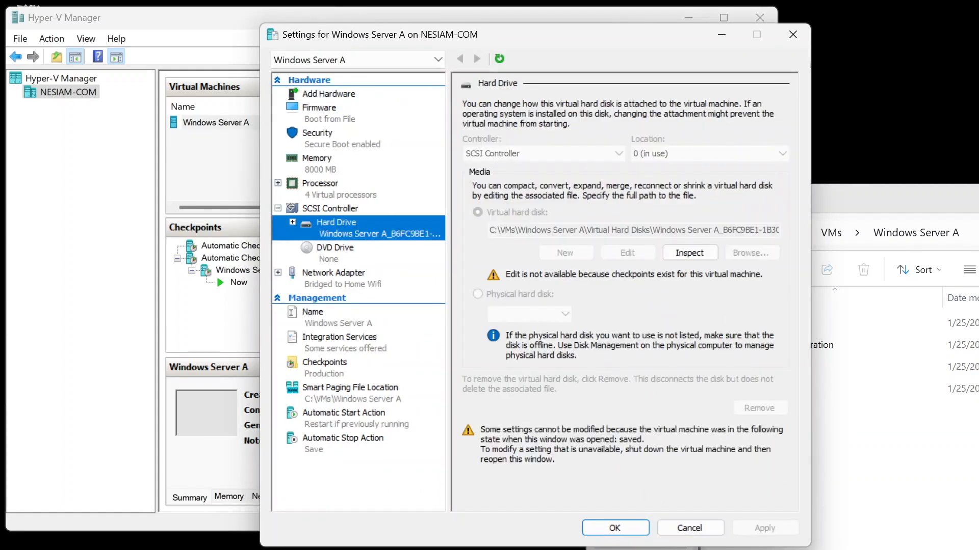
pyautogui.click(693, 529)
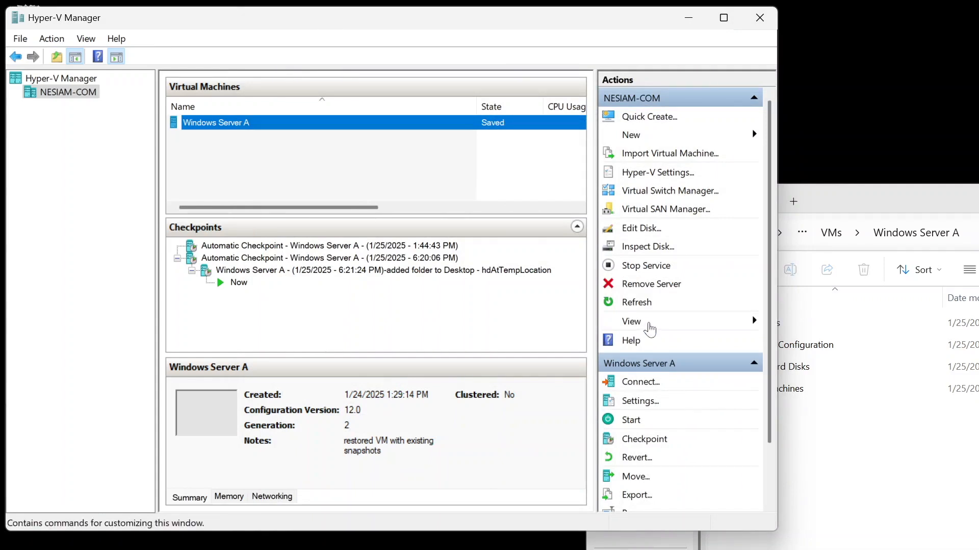
pyautogui.click(632, 421)
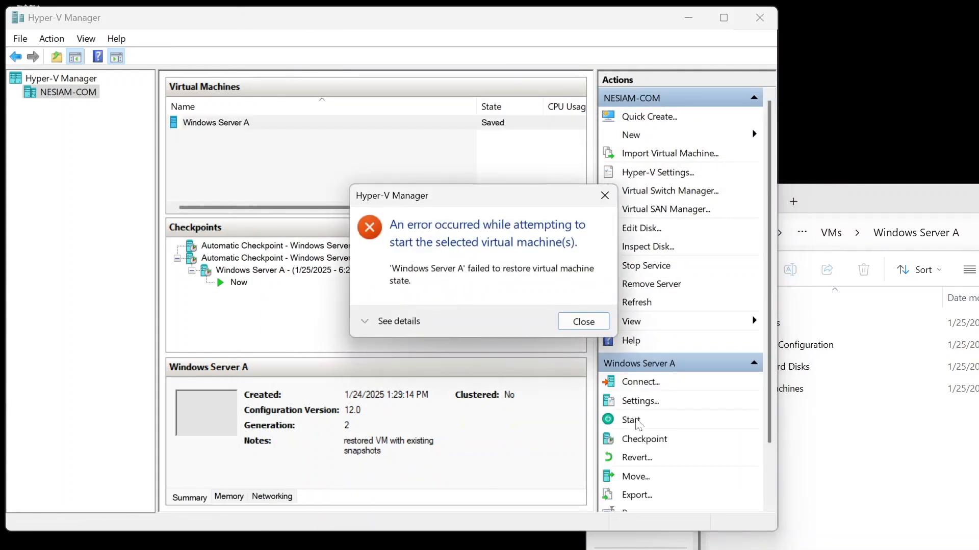
pyautogui.click(585, 322)
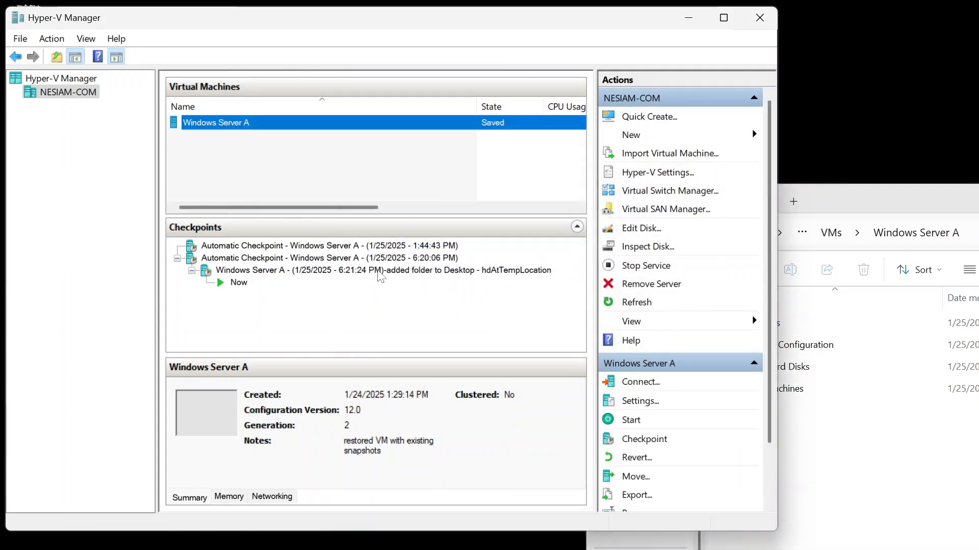
# Step: Try applying the 6:21:24 PM checkpoint again, confirming Apply, then close the error dialog
pyautogui.click(376, 271)
pyautogui.rightClick(357, 274)
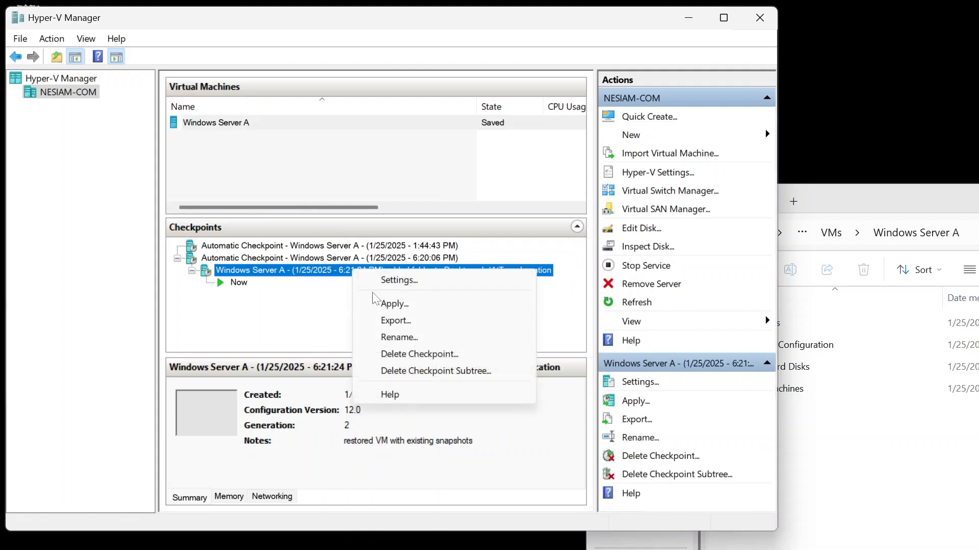
pyautogui.click(378, 305)
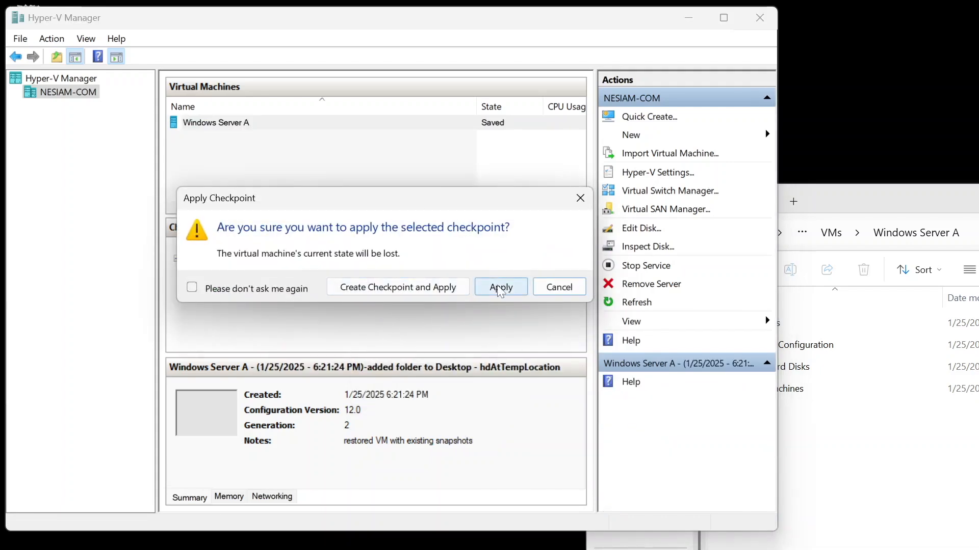
pyautogui.click(498, 286)
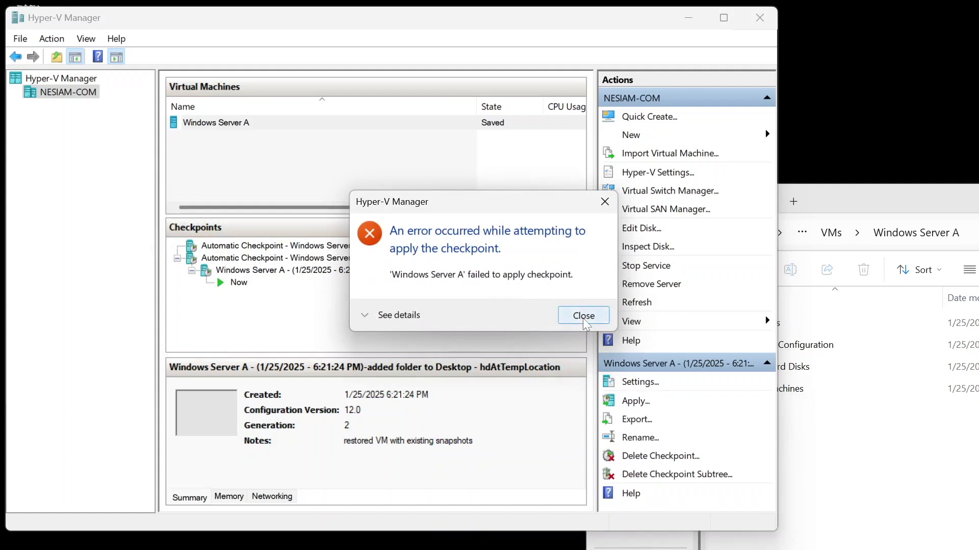
pyautogui.click(583, 316)
# Step: Connect to Windows Server A and try starting it from the connection window, then close that window
pyautogui.click(240, 285)
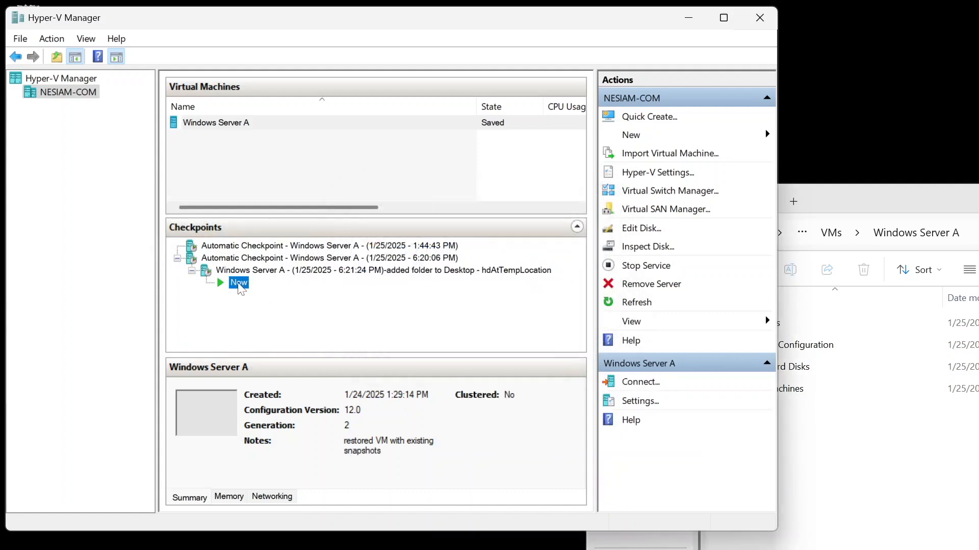
pyautogui.rightClick(241, 289)
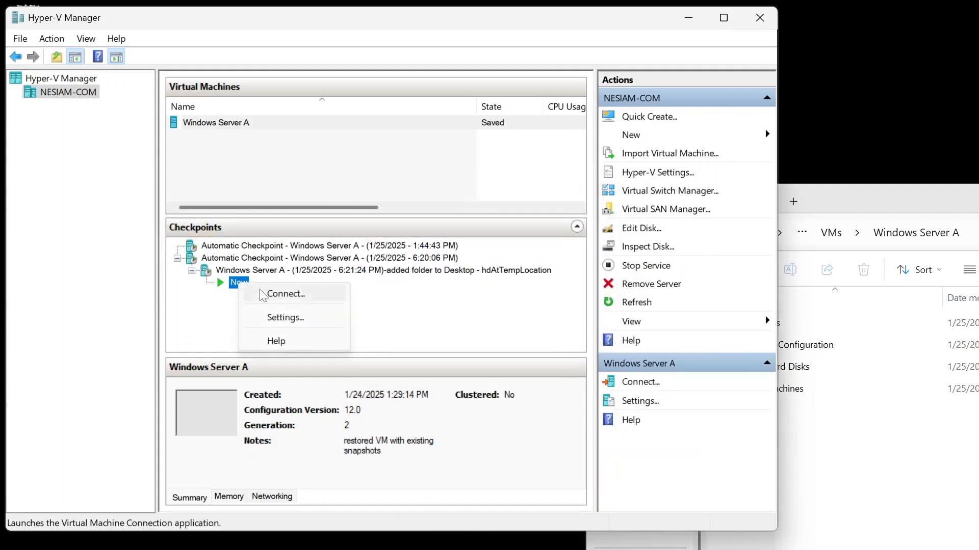
pyautogui.click(262, 295)
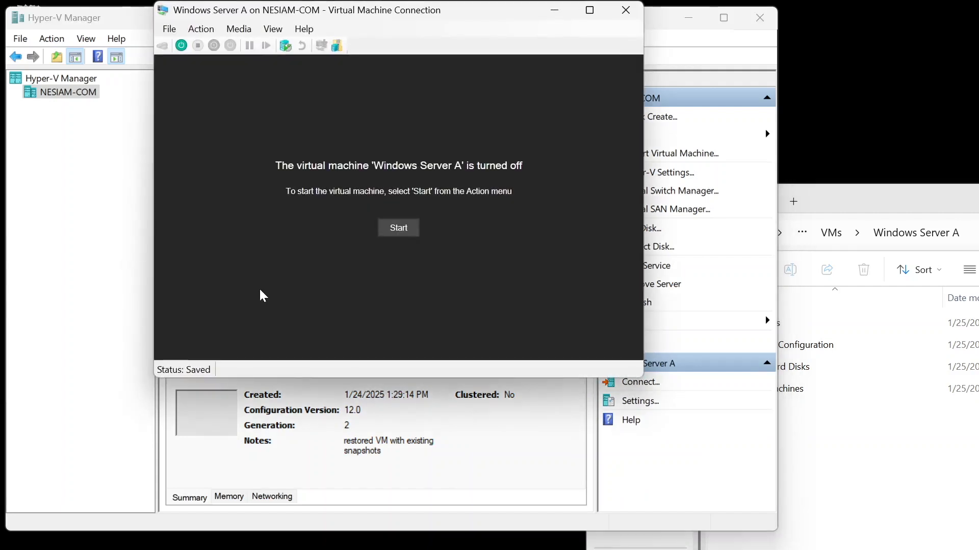
pyautogui.click(408, 221)
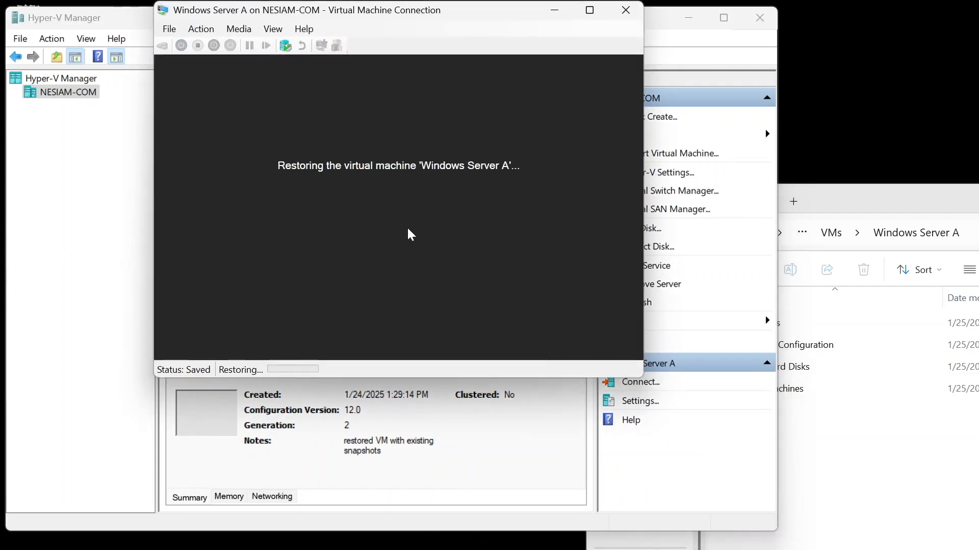
pyautogui.click(487, 239)
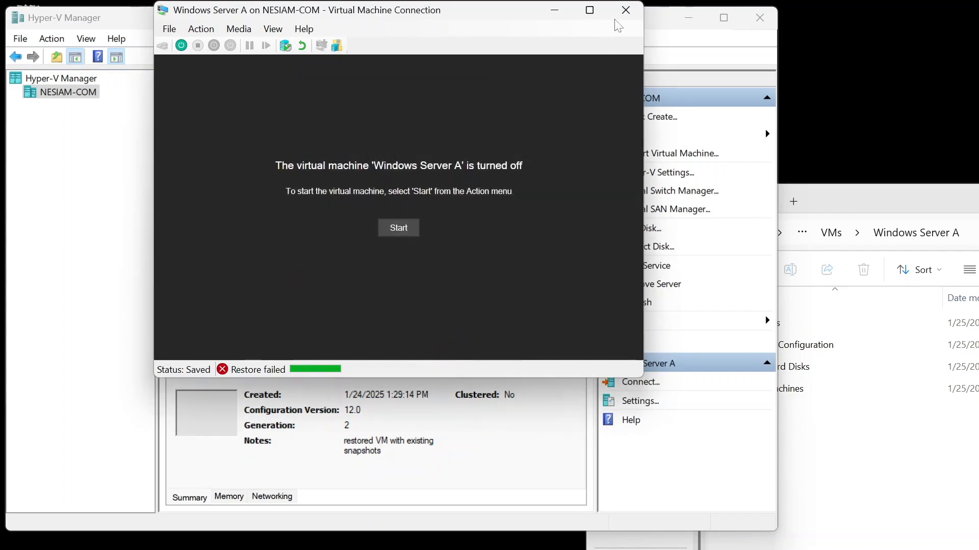
pyautogui.click(626, 11)
# Step: Examine the VM's Snapshots folder and open its two checkpoint subfolders
pyautogui.click(851, 509)
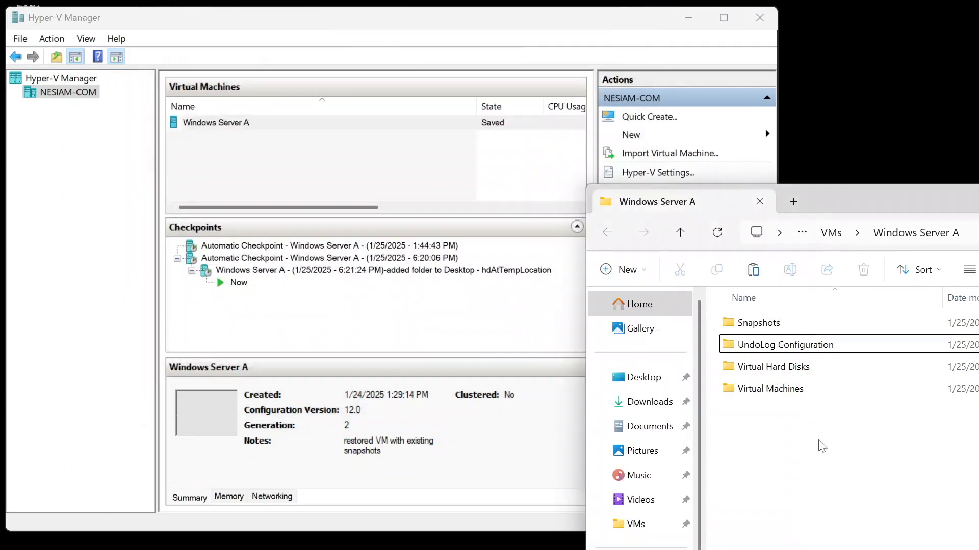
pyautogui.doubleClick(769, 330)
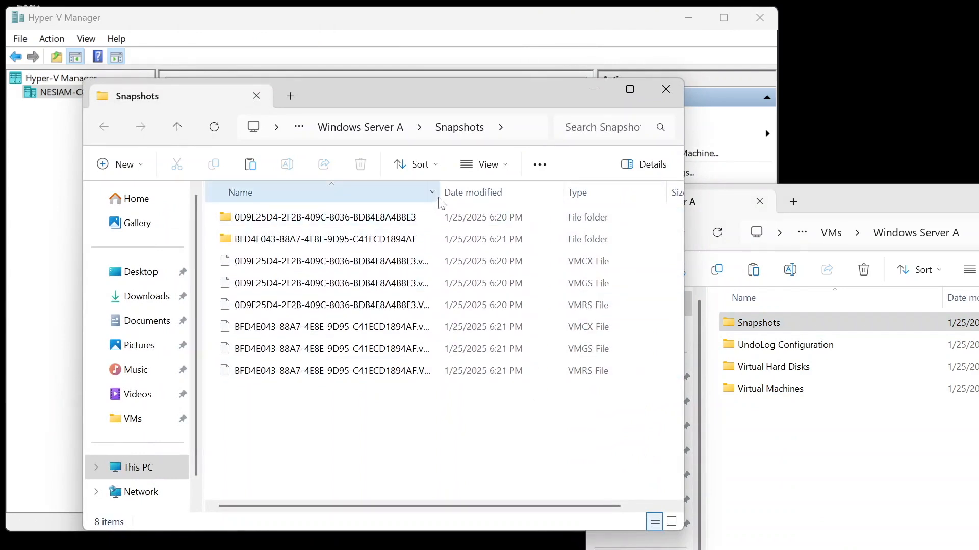
pyautogui.moveTo(440, 192); pyautogui.dragTo(539, 217)
pyautogui.click(393, 244)
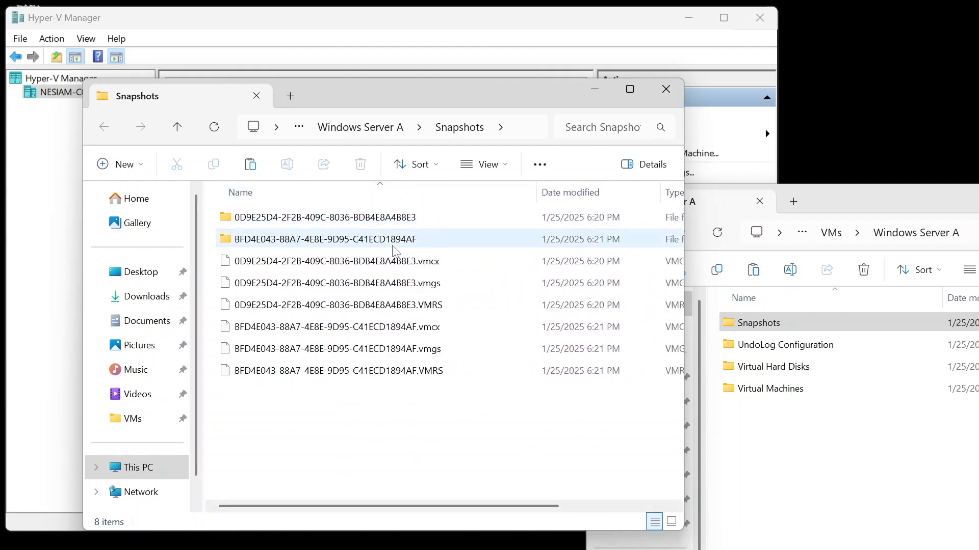
pyautogui.doubleClick(391, 246)
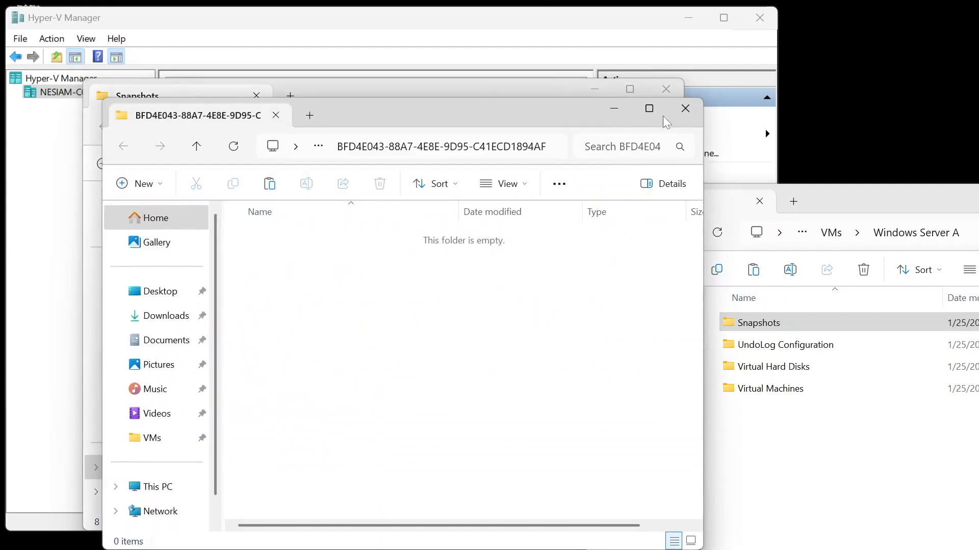
pyautogui.click(685, 113)
pyautogui.doubleClick(393, 216)
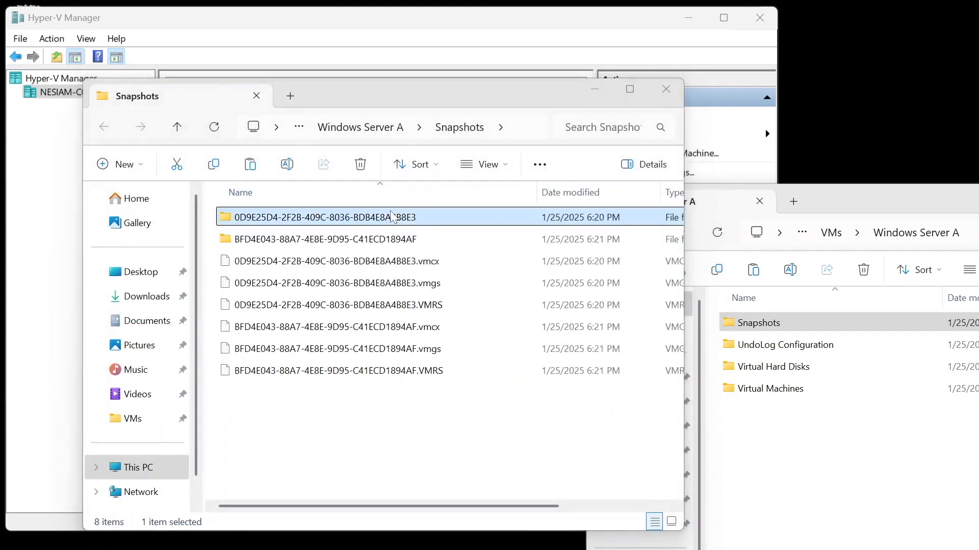
pyautogui.click(704, 128)
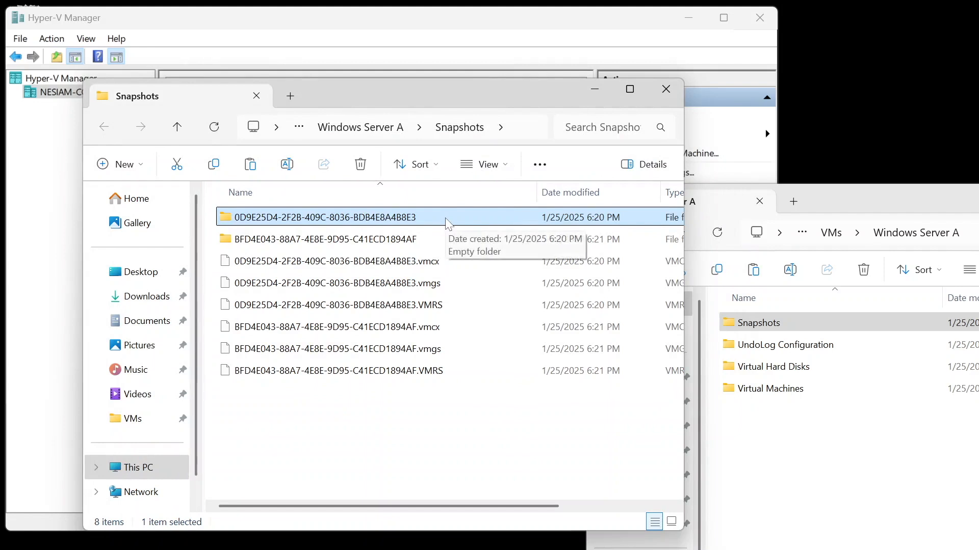
# Step: Delete the two empty checkpoint subfolders from the Snapshots folder and close the Explorer window
pyautogui.moveTo(210, 214); pyautogui.dragTo(334, 243)
pyautogui.rightClick(332, 238)
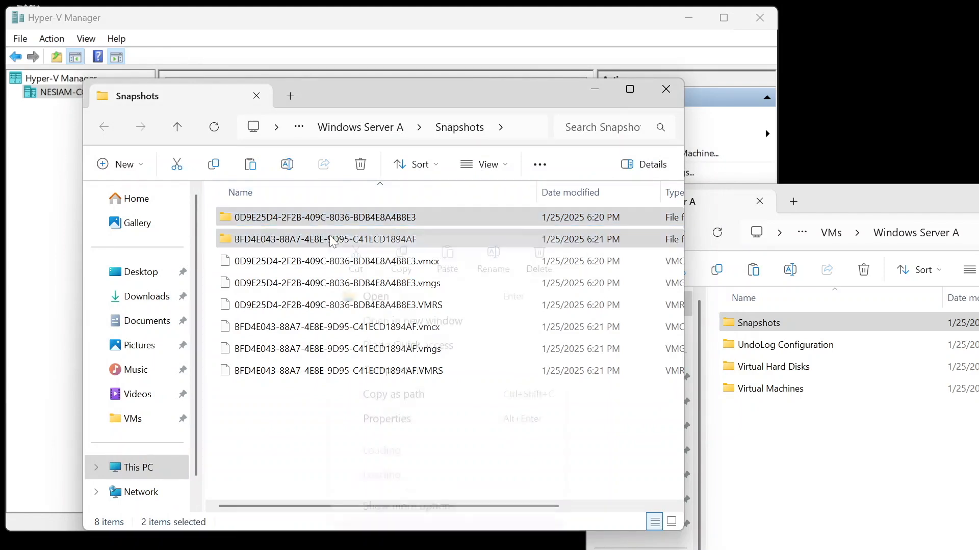
pyautogui.click(539, 260)
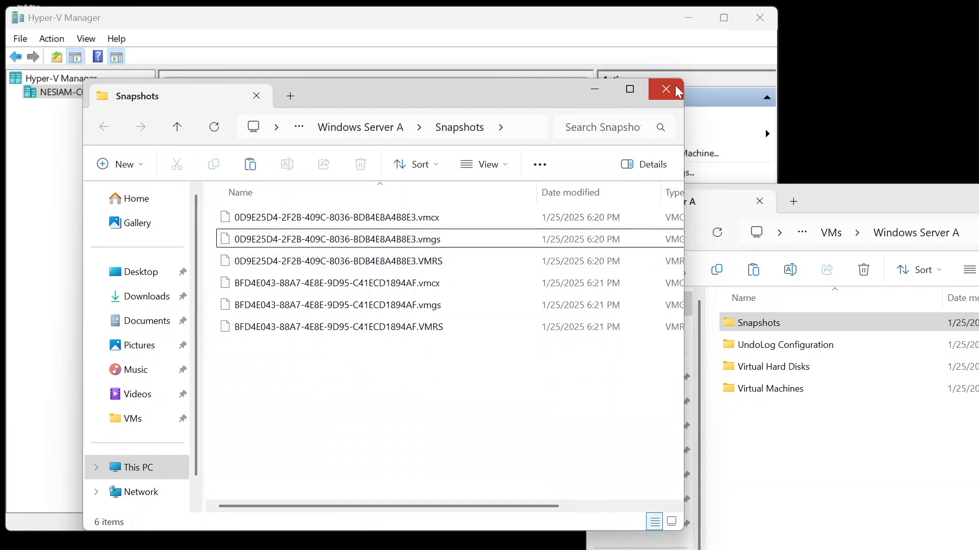
pyautogui.click(675, 85)
# Step: Try to start Windows Server A again, then close the error dialog
pyautogui.click(254, 122)
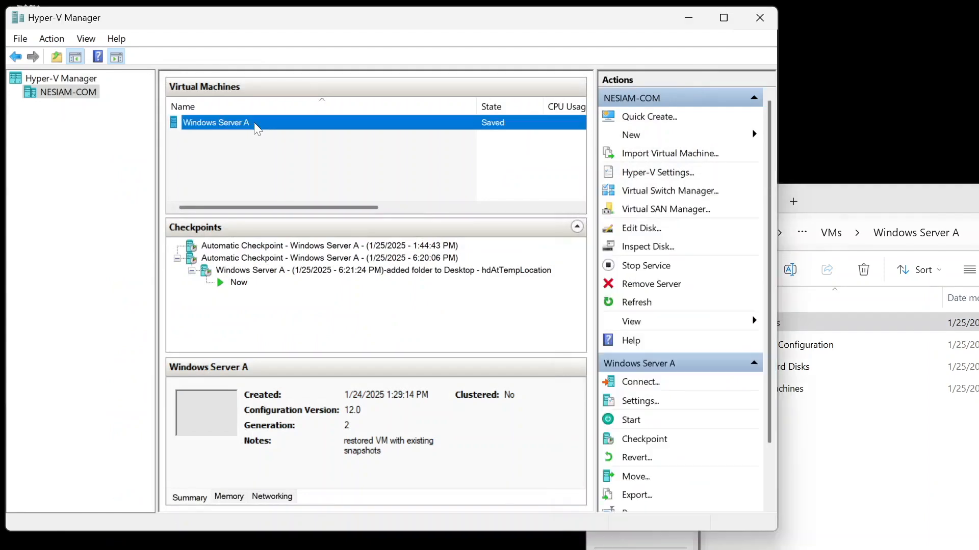
pyautogui.rightClick(254, 124)
pyautogui.click(238, 173)
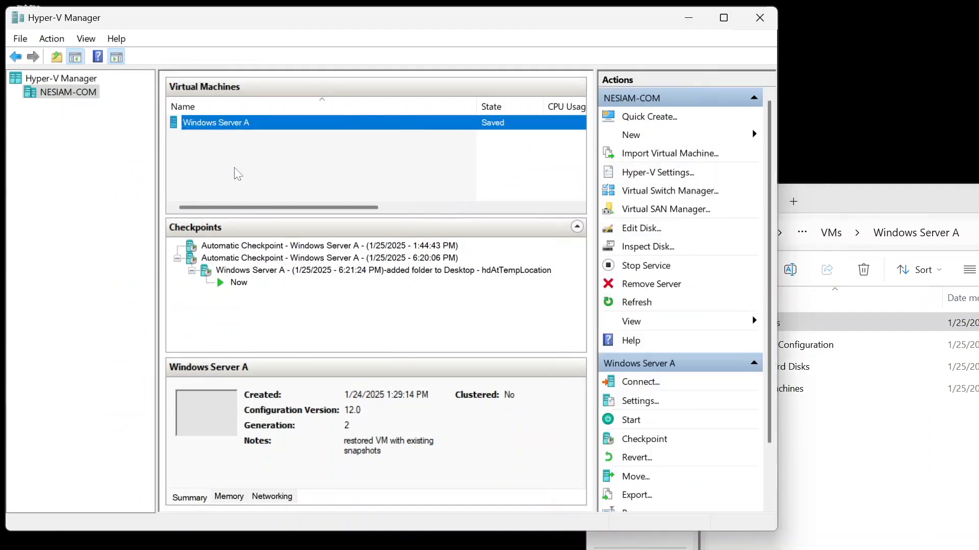
pyautogui.click(238, 173)
pyautogui.click(227, 127)
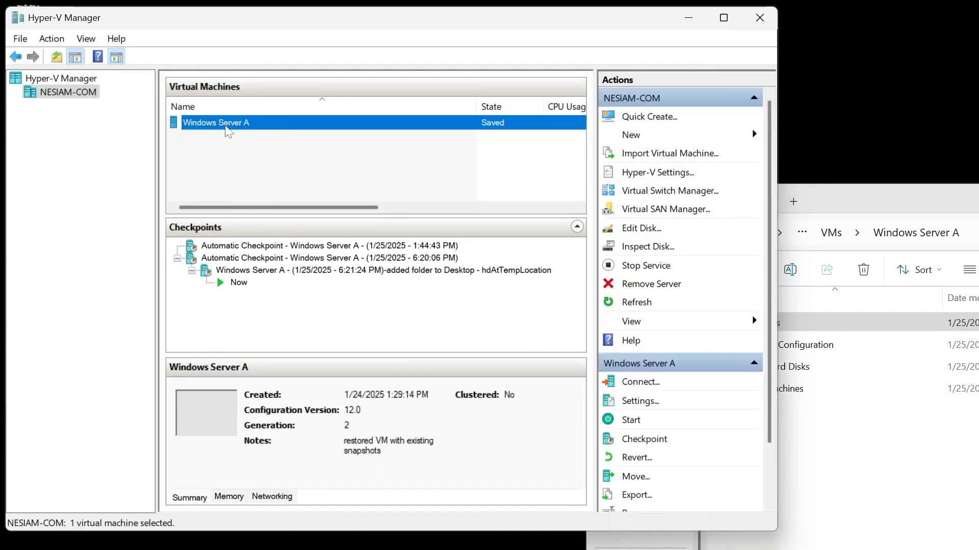
pyautogui.rightClick(226, 126)
pyautogui.click(259, 190)
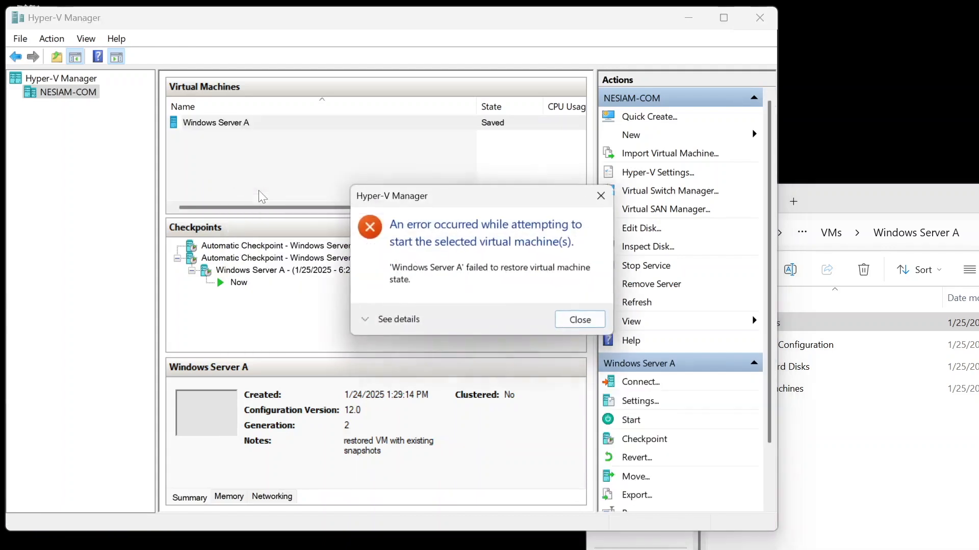
pyautogui.click(584, 323)
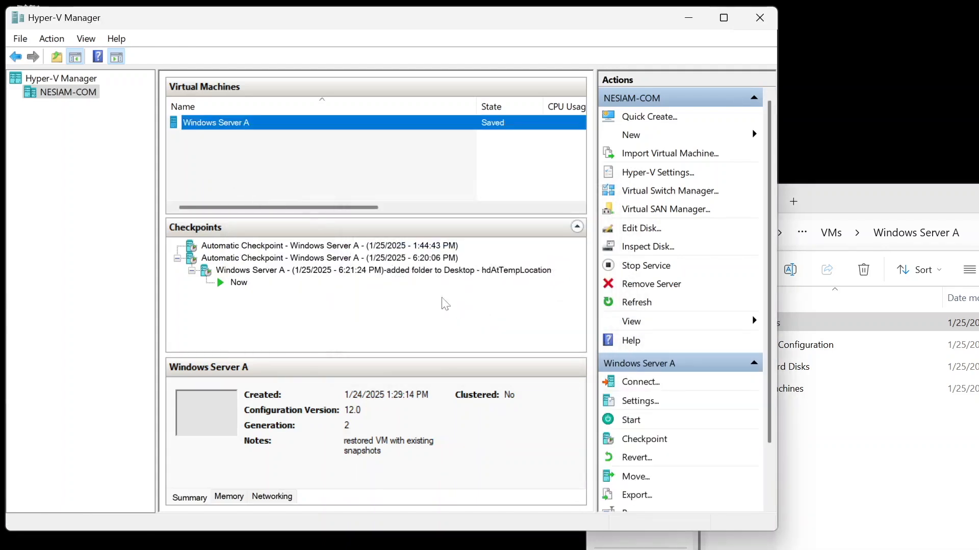
# Step: Open the 6:21:24 PM checkpoint's settings, inspect its hard drive's disk file, and close the error
pyautogui.click(415, 275)
pyautogui.rightClick(415, 275)
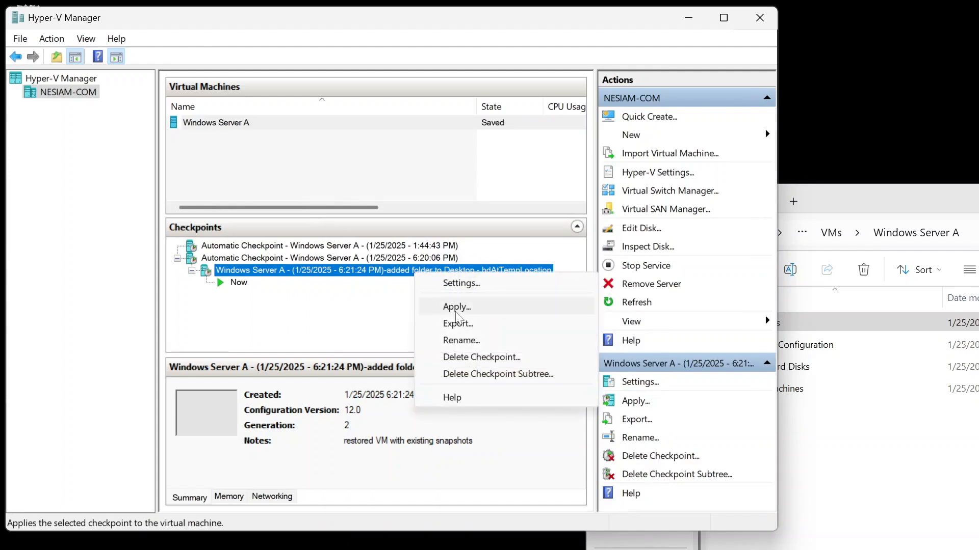
pyautogui.click(456, 283)
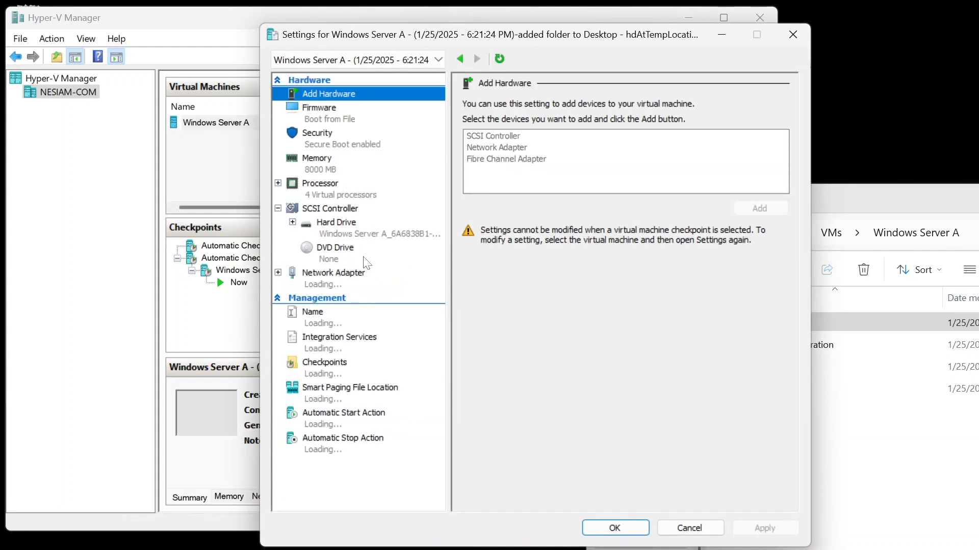
pyautogui.click(356, 242)
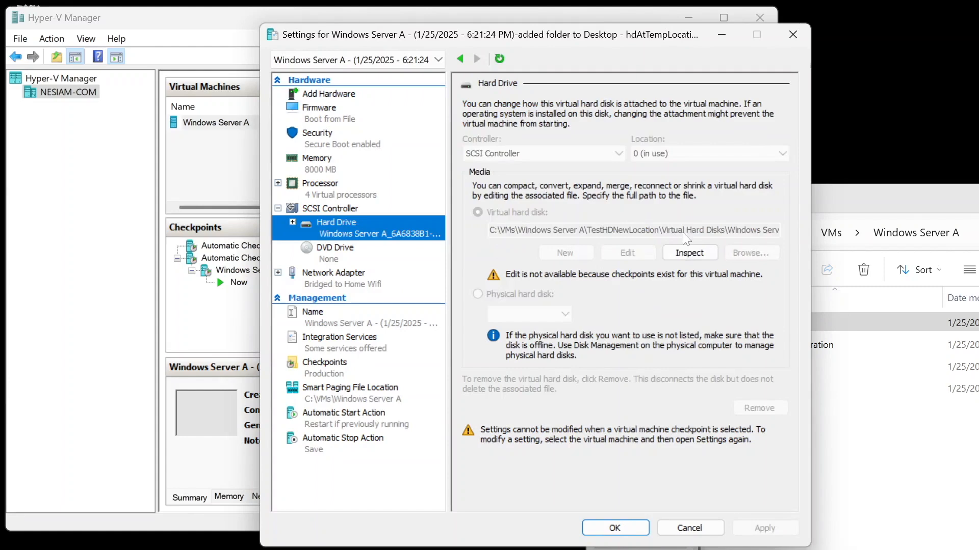
pyautogui.click(700, 257)
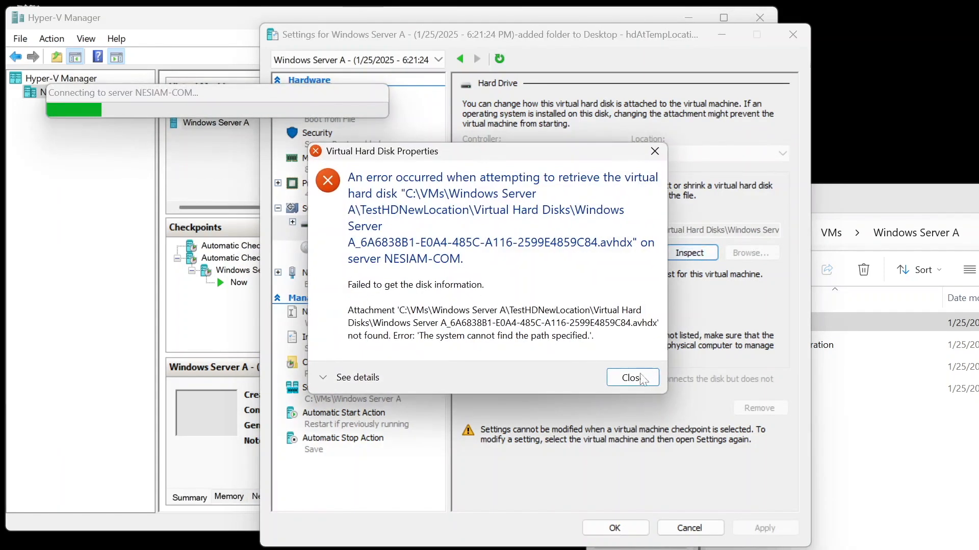
pyautogui.click(633, 377)
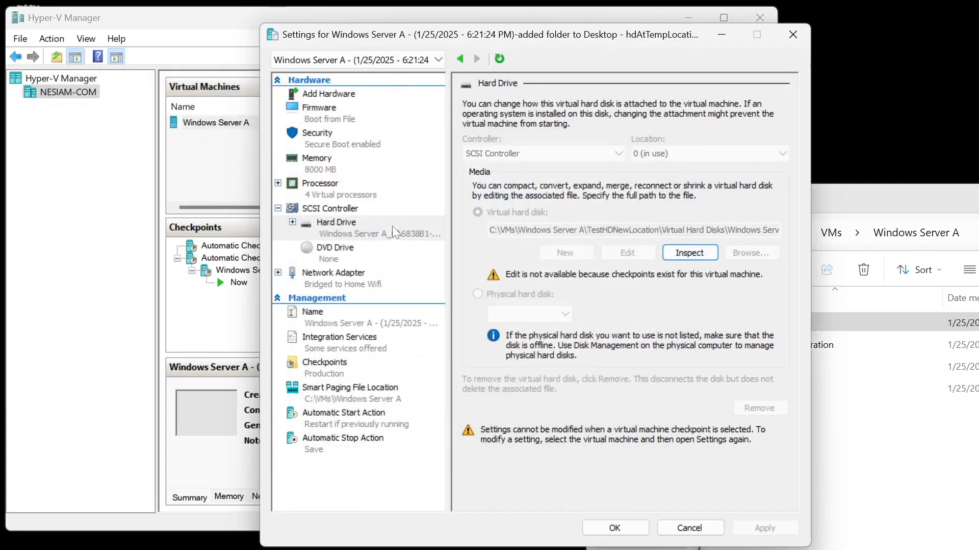
# Step: Review the checkpoint's SCSI controller and hard drive, cancel the settings, and select Windows Server A
pyautogui.click(353, 210)
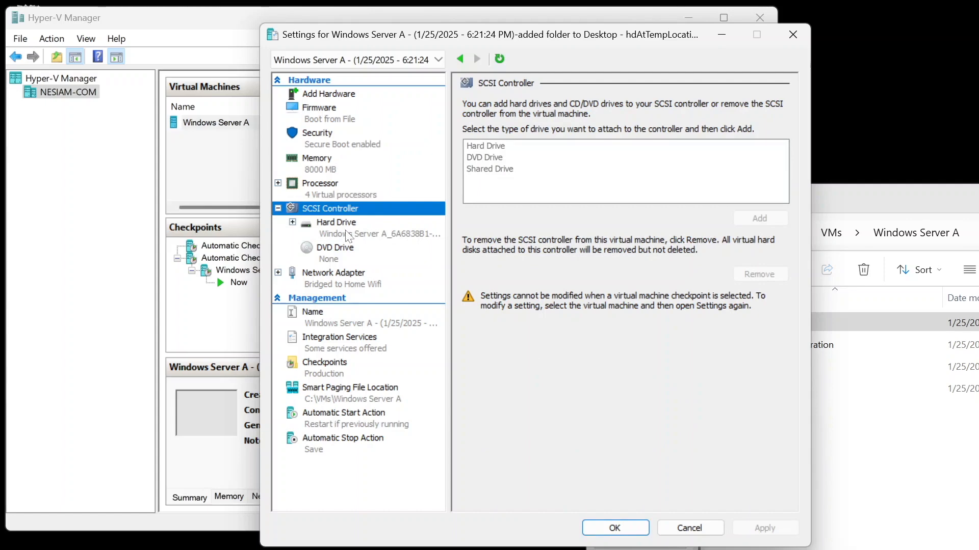
pyautogui.click(347, 235)
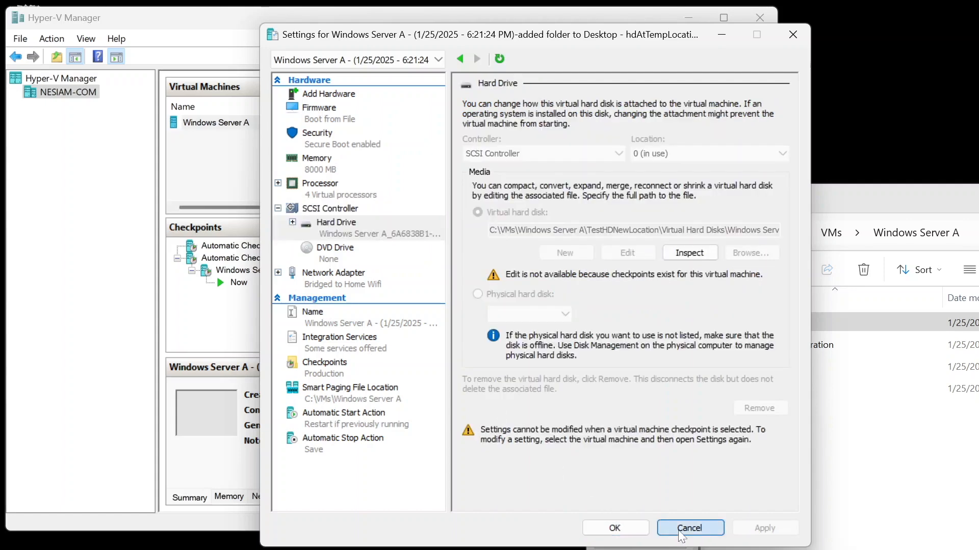
pyautogui.click(690, 528)
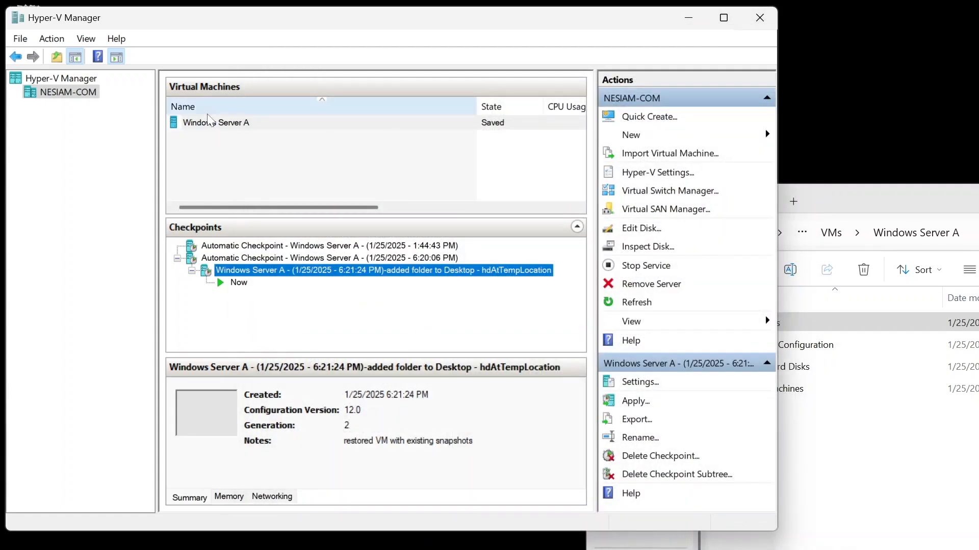
pyautogui.click(211, 123)
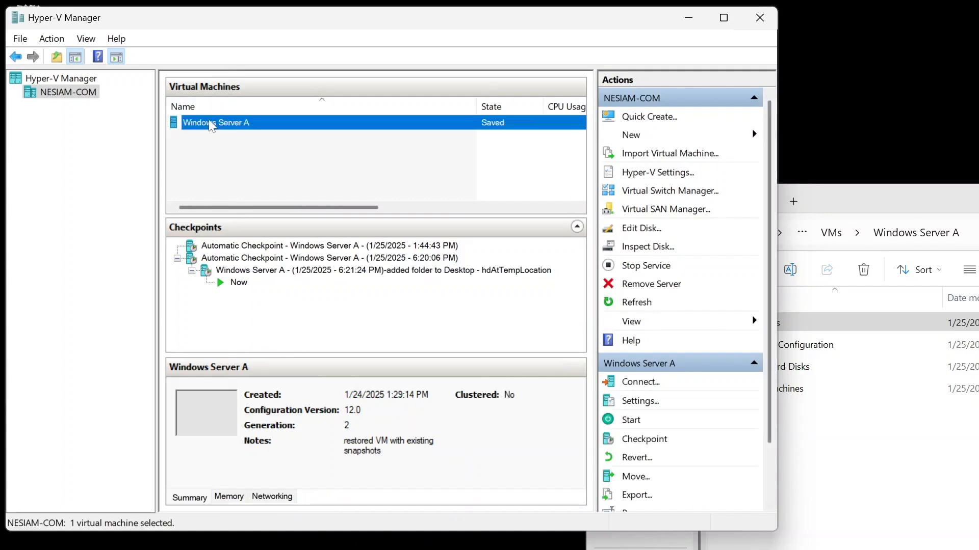
# Step: Try to revert Windows Server A to its previous checkpoint, confirming the revert, then close the error
pyautogui.rightClick(210, 123)
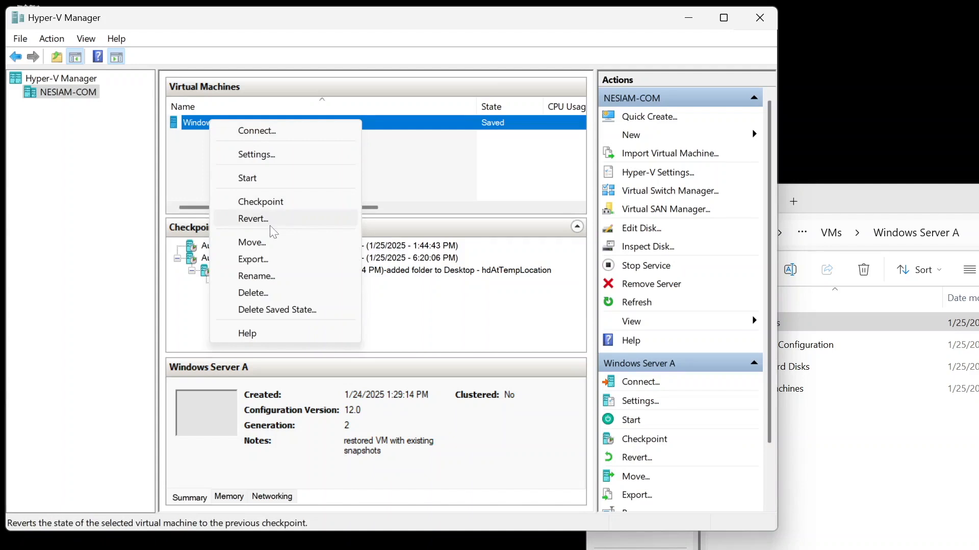
pyautogui.click(253, 219)
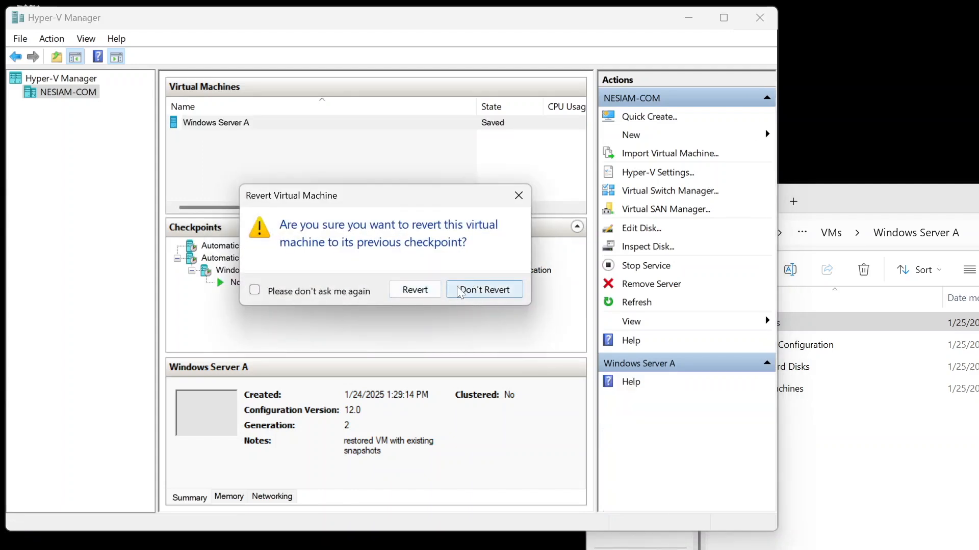
pyautogui.click(415, 289)
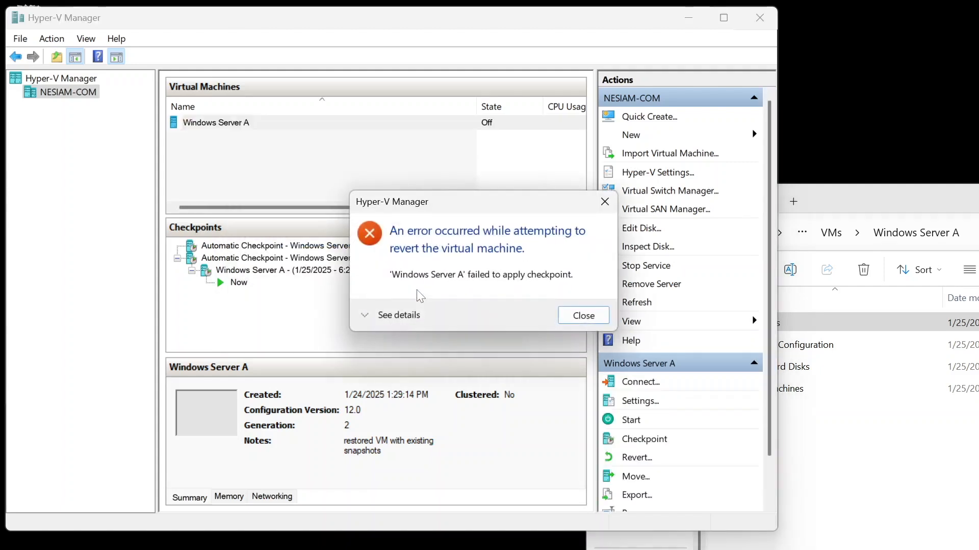
pyautogui.click(581, 316)
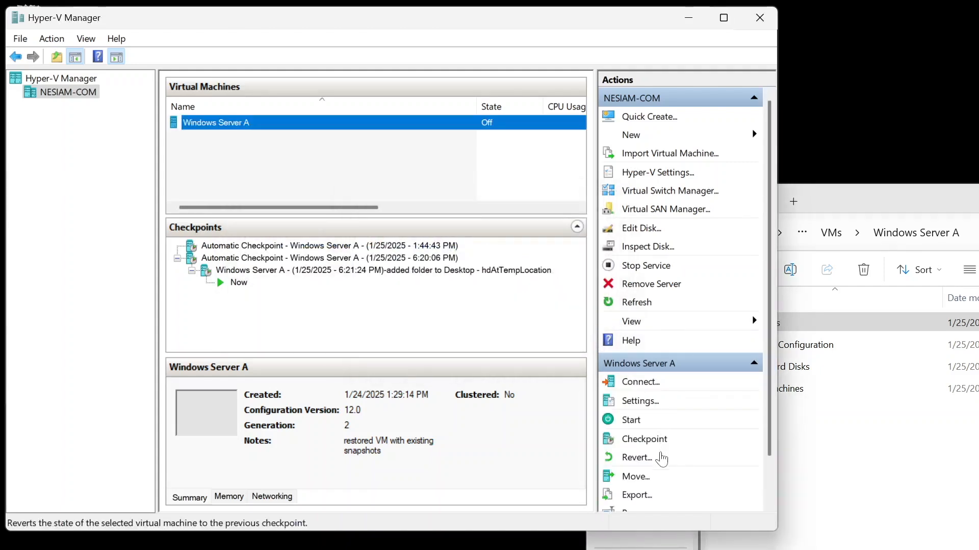
# Step: Try to open the Move wizard for Windows Server A, then close the load error
pyautogui.click(641, 482)
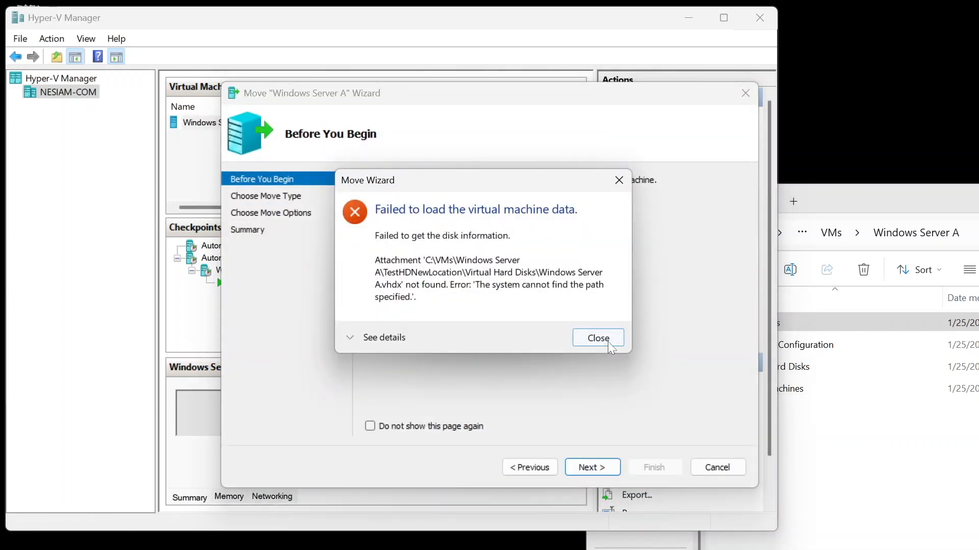
pyautogui.click(606, 339)
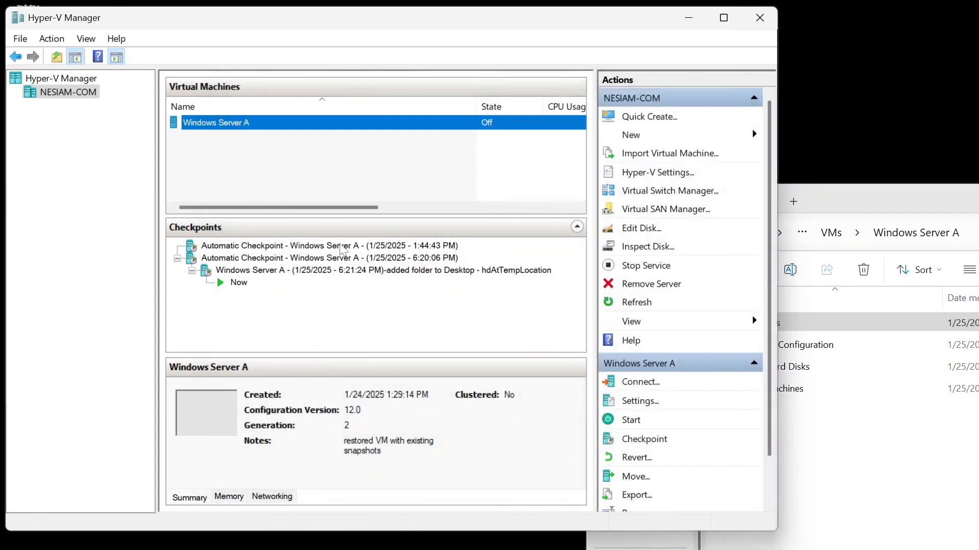
# Step: In Windows Server A's settings, browse its hard drive to the Windows Server A_B6FC9BE1 AVHDX file in Virtual Hard Disks and confirm
pyautogui.click(640, 402)
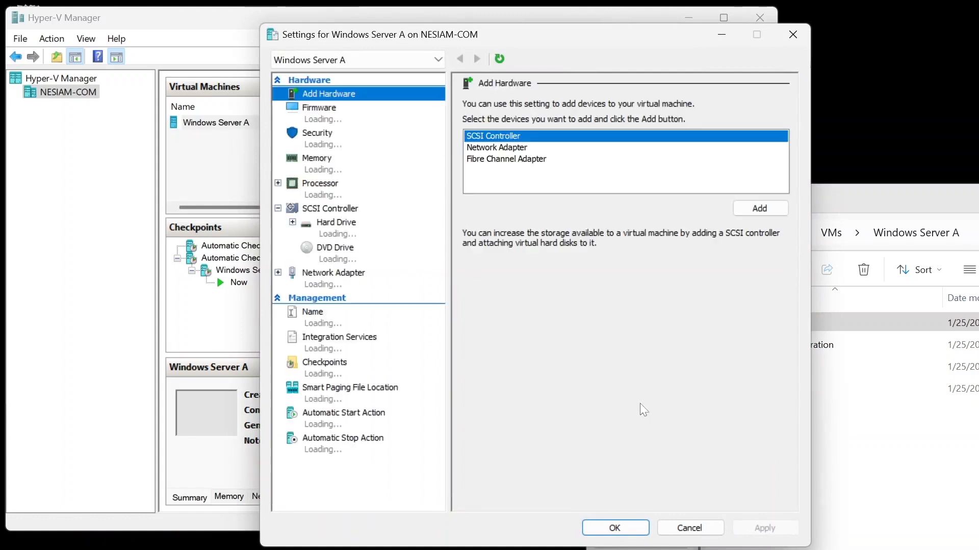
pyautogui.click(354, 229)
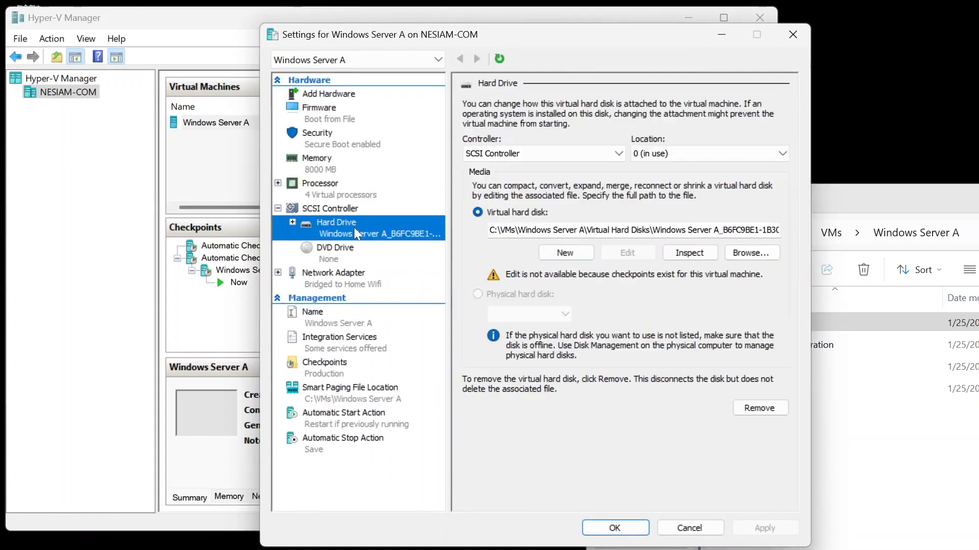
pyautogui.click(761, 253)
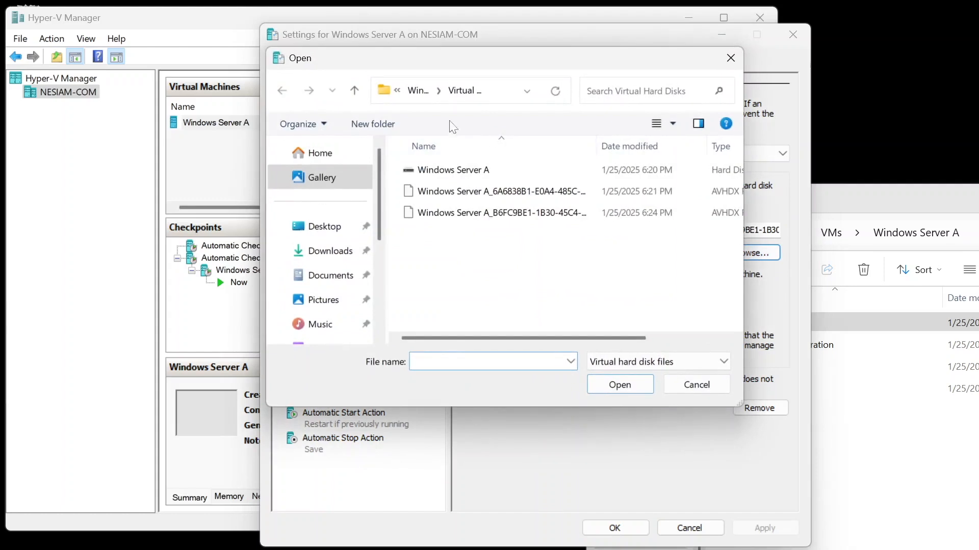
pyautogui.click(421, 93)
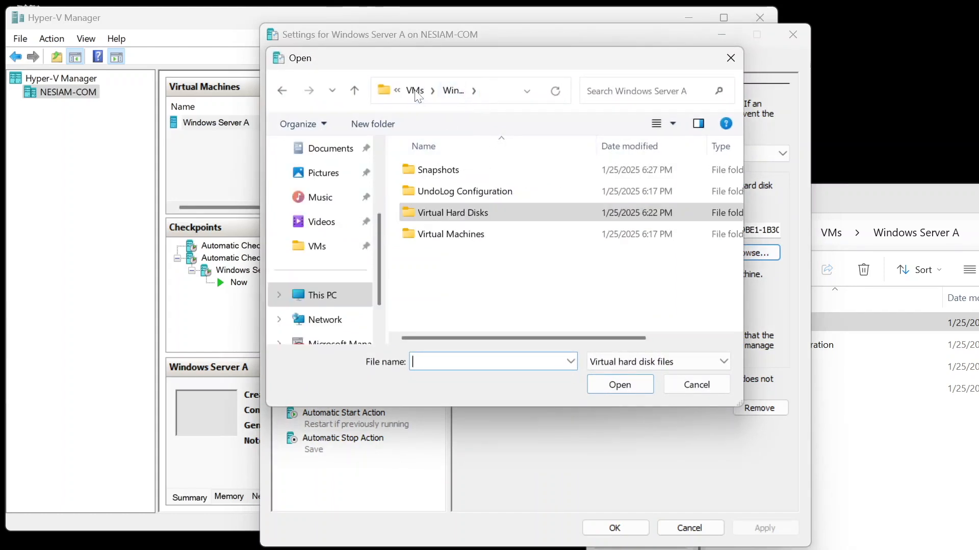
pyautogui.doubleClick(468, 214)
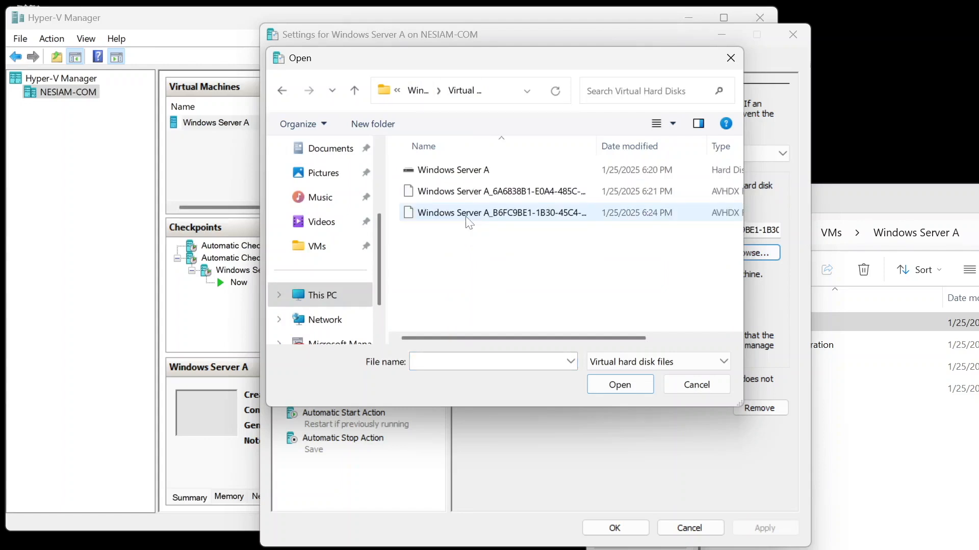
pyautogui.doubleClick(466, 216)
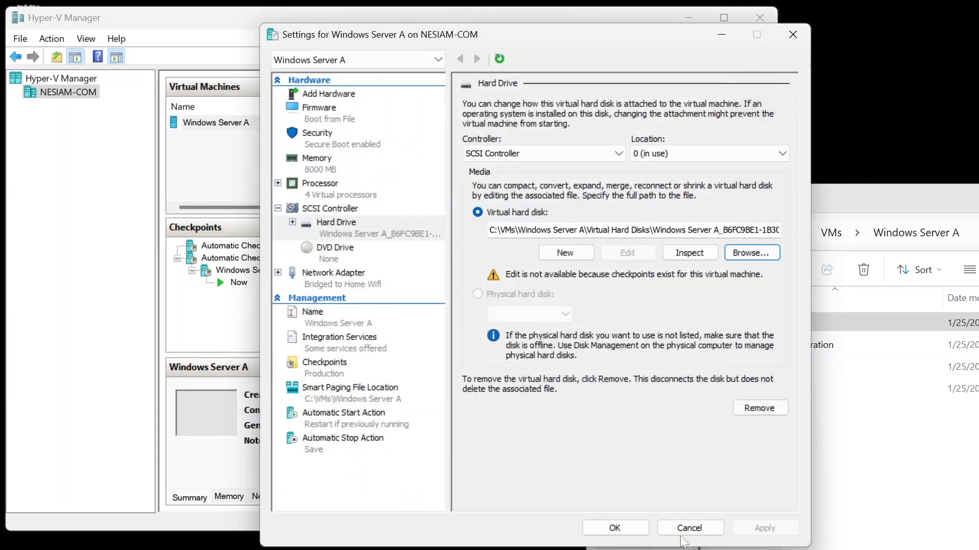
pyautogui.click(628, 530)
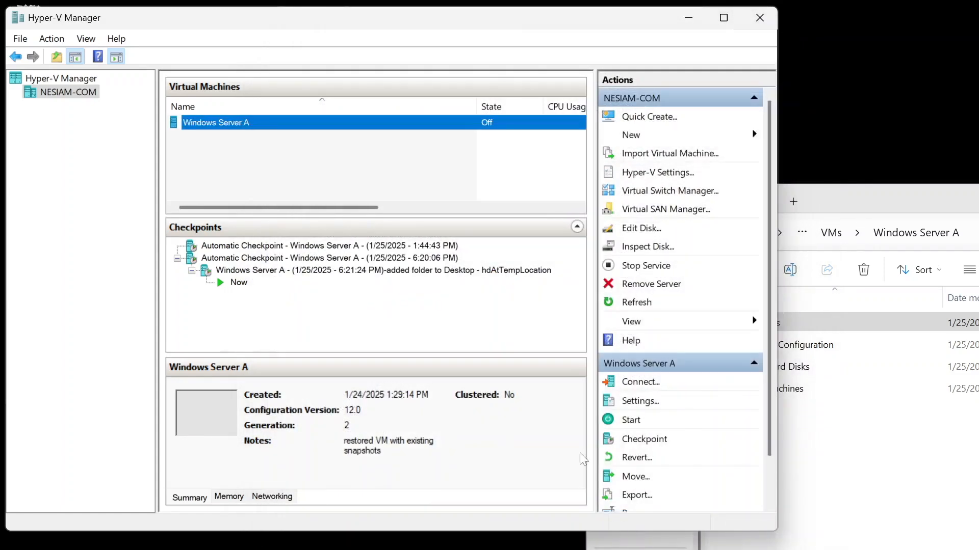
# Step: Start Windows Server A and connect to it at 1366 by 768 pixels
pyautogui.rightClick(299, 128)
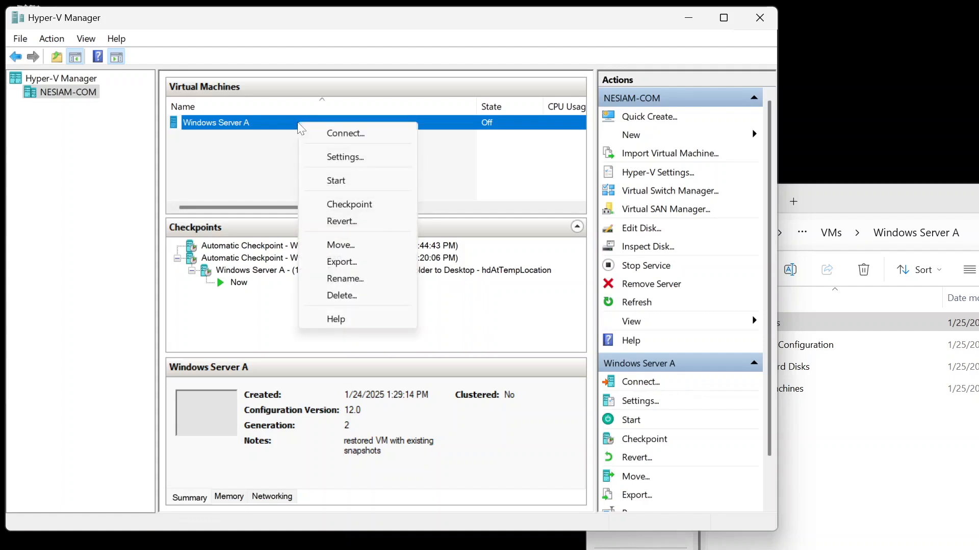
pyautogui.click(343, 181)
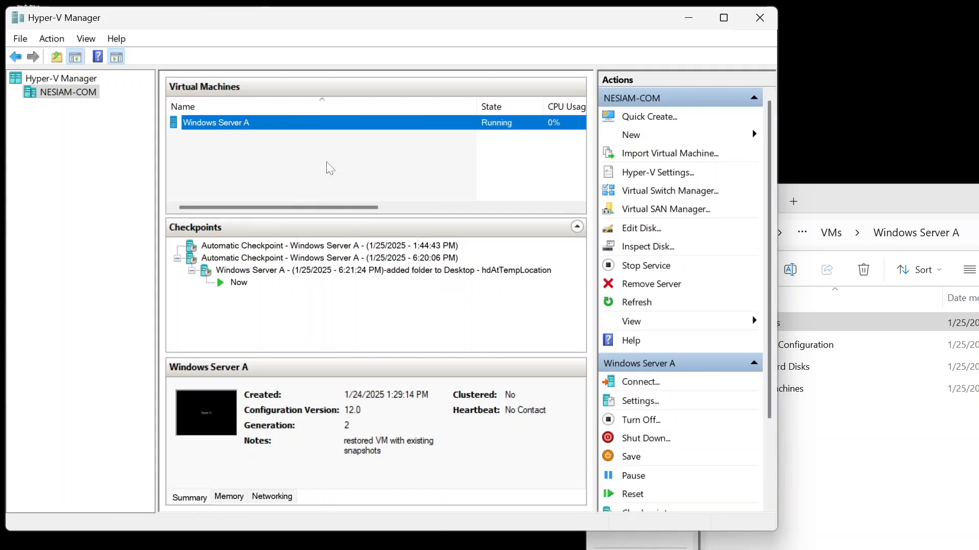
pyautogui.rightClick(305, 125)
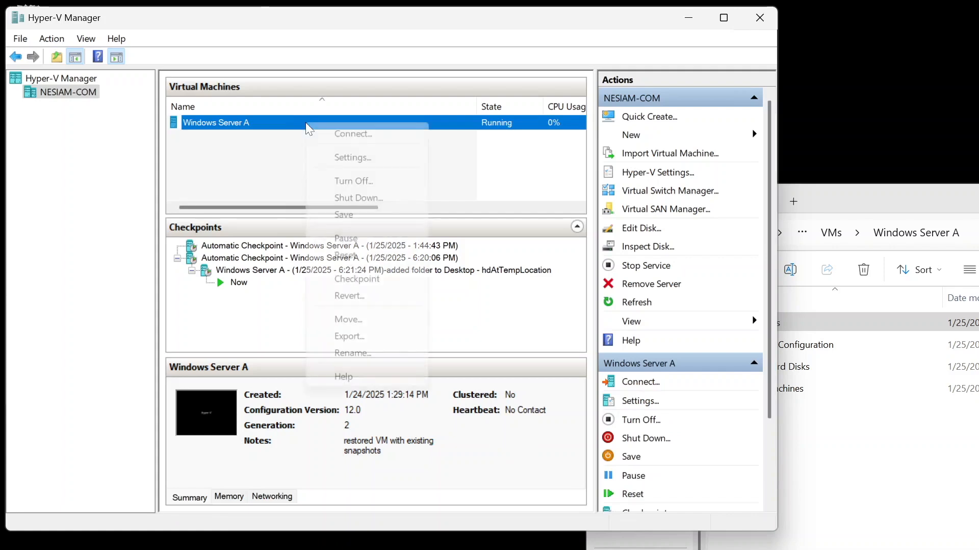
pyautogui.click(338, 134)
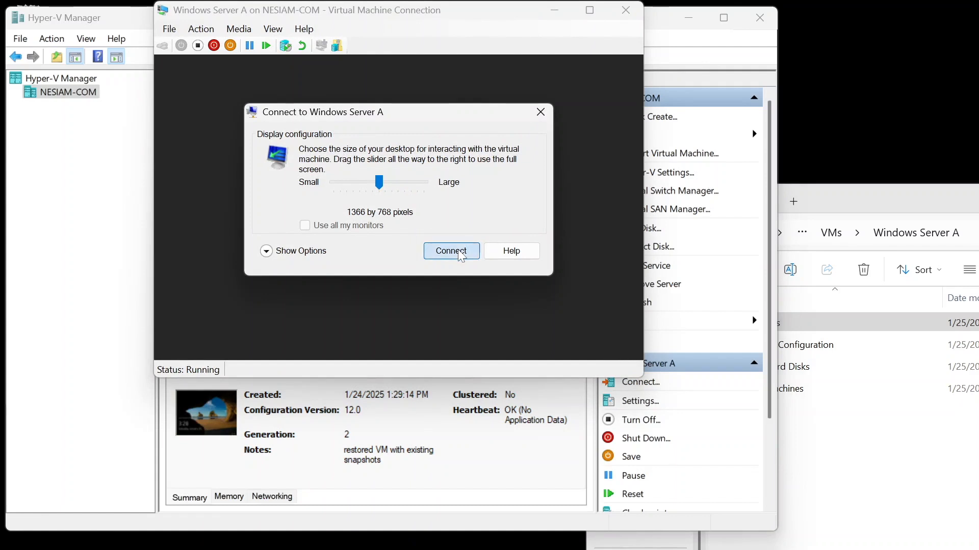
pyautogui.click(451, 251)
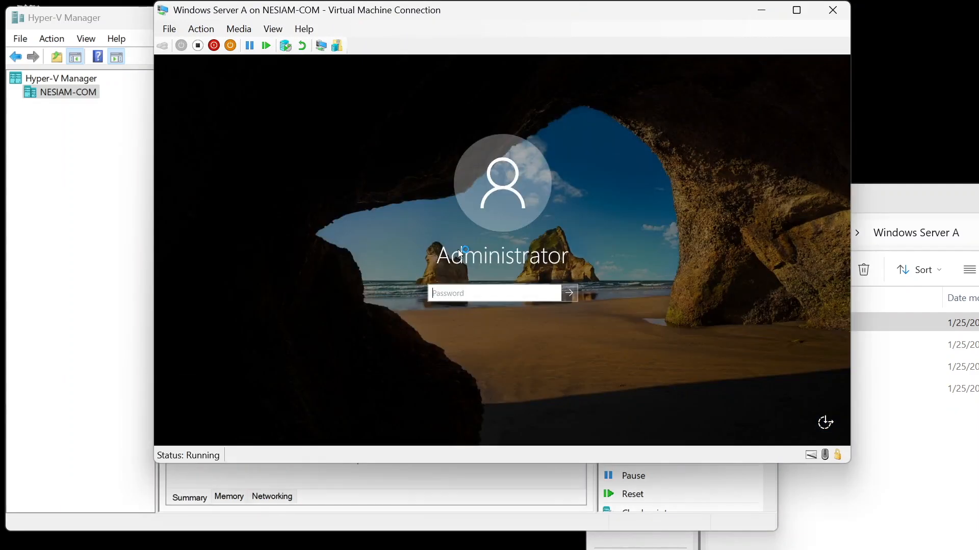
# Step: Sign in to the VM as Administrator by entering the account password
pyautogui.click(489, 293)
pyautogui.write('•••••••••••••')
pyautogui.press('Return')
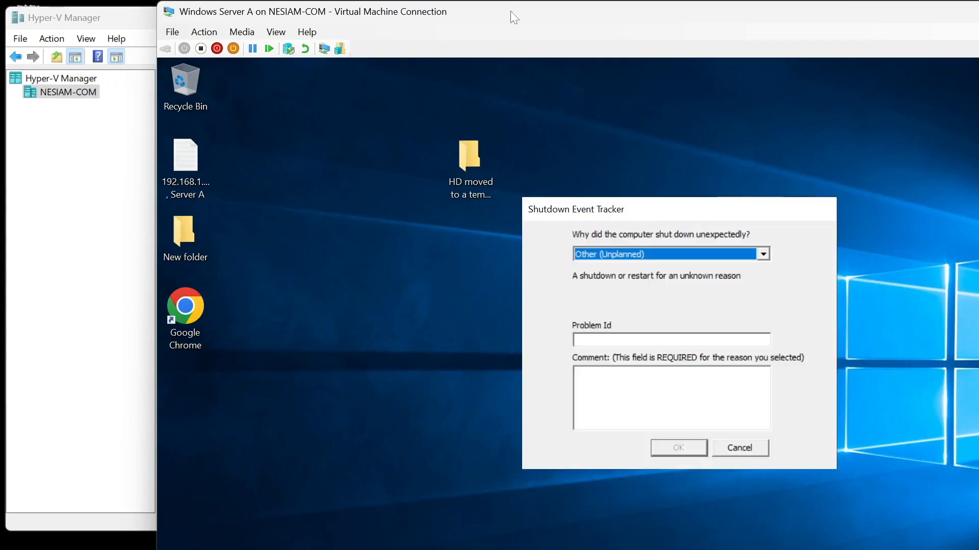
# Step: Maximize the VM connection window, cancel the Server Manager server-list error and close Server Manager
pyautogui.doubleClick(510, 10)
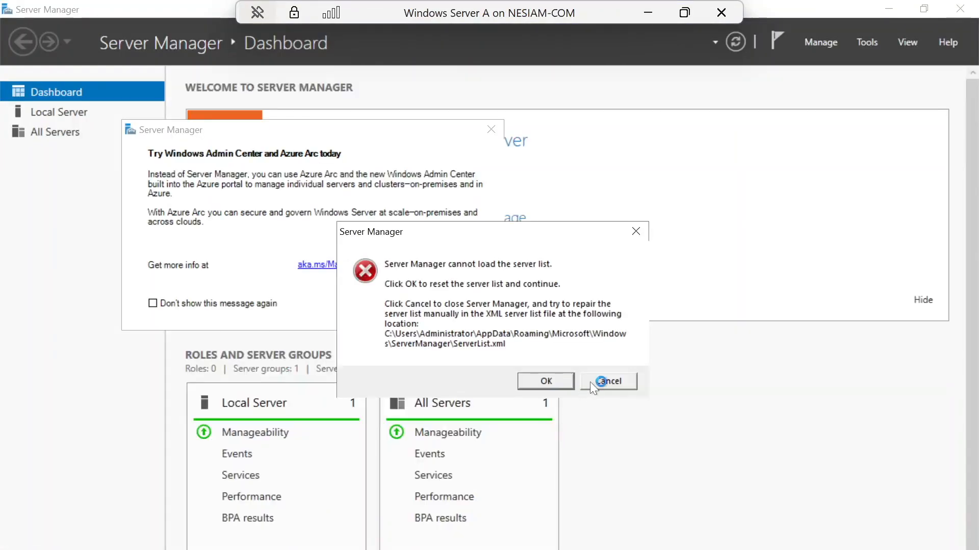
pyautogui.click(558, 381)
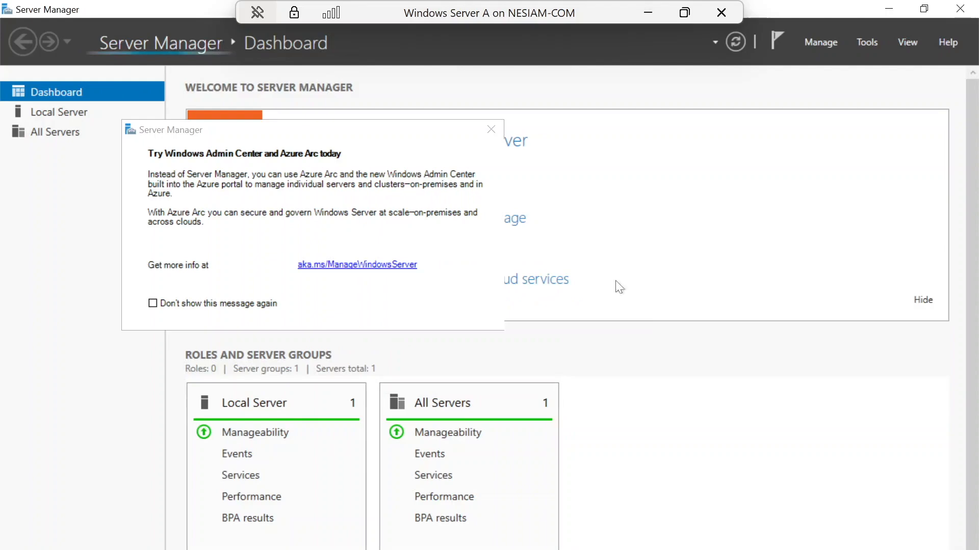
pyautogui.click(961, 9)
pyautogui.click(569, 395)
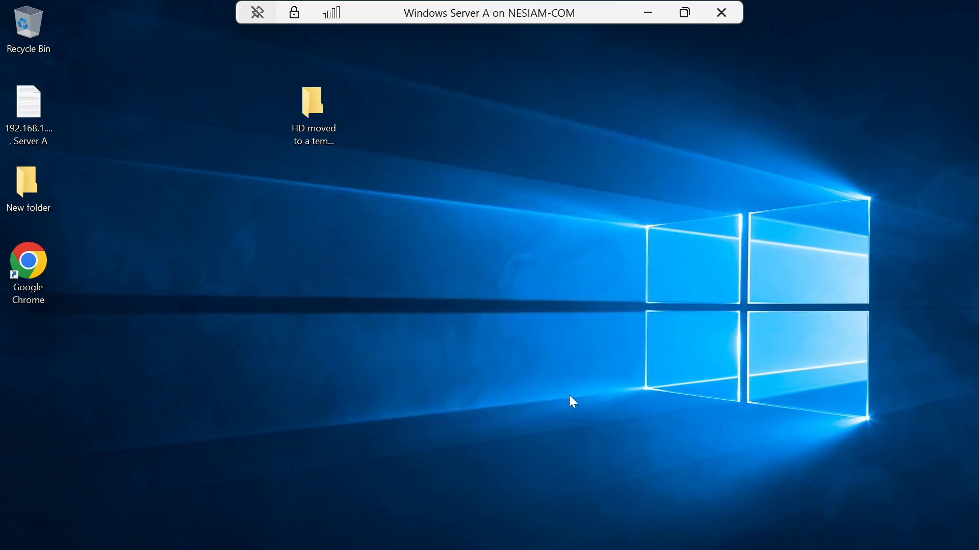
# Step: Begin shutting down the VM, choosing Other (Planned) as the shutdown reason
pyautogui.rightClick(19, 549)
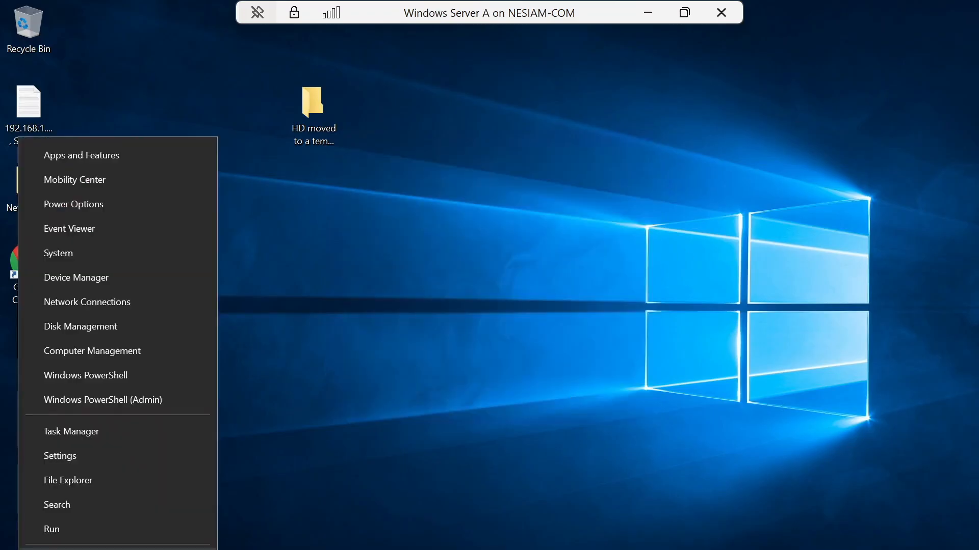
pyautogui.moveTo(102, 549)
pyautogui.click(279, 547)
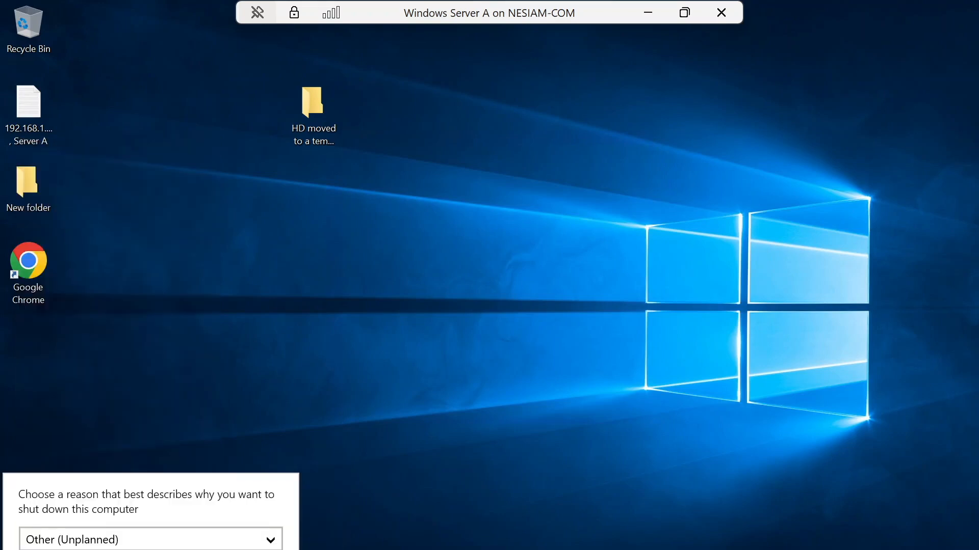
pyautogui.click(230, 546)
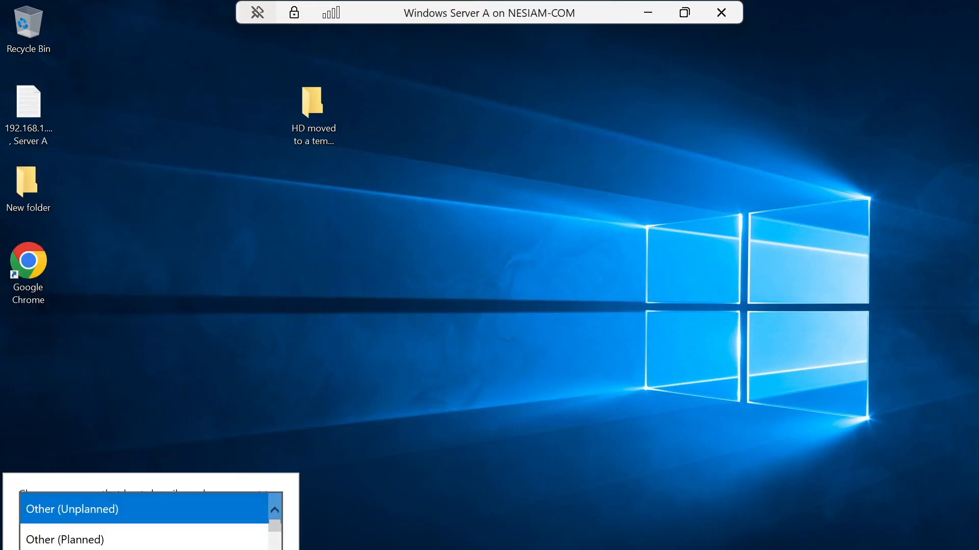
pyautogui.click(114, 543)
pyautogui.click(250, 549)
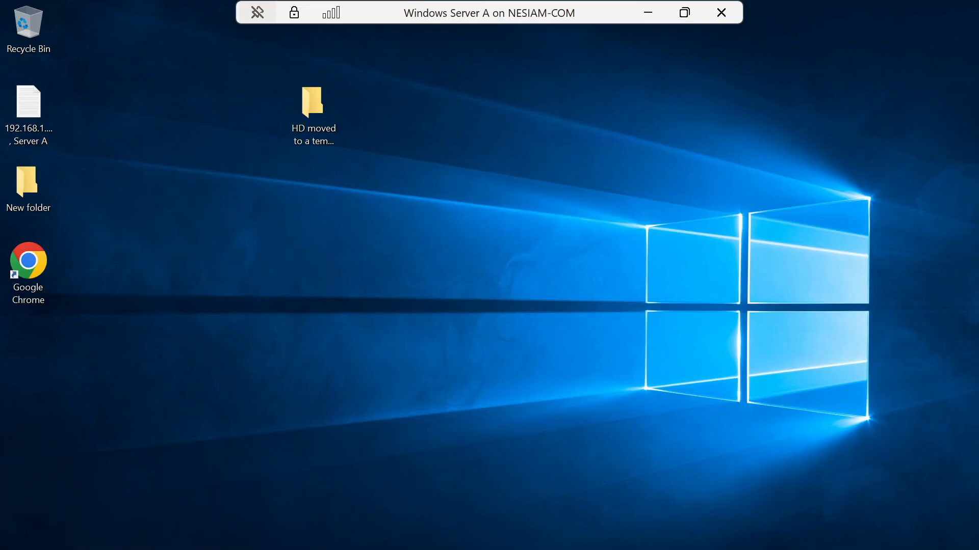
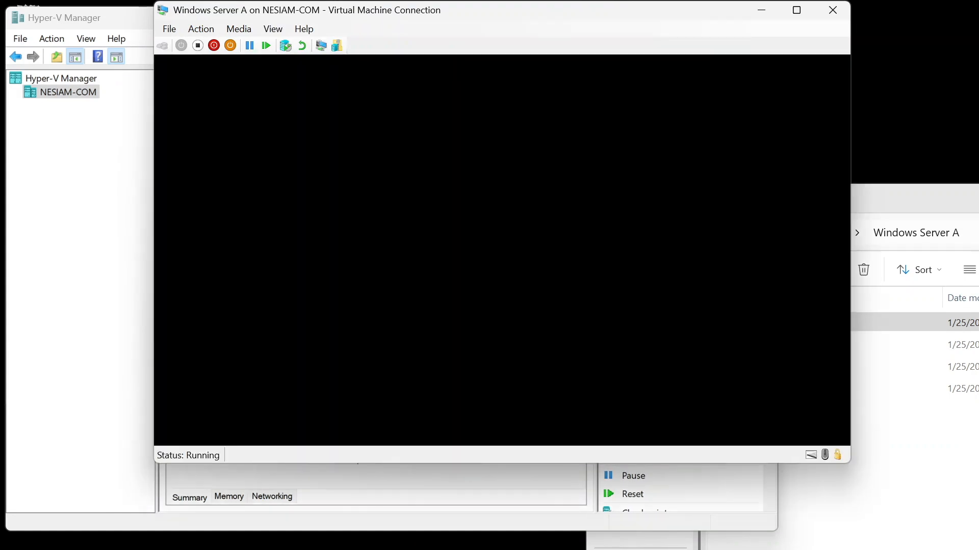
# Step: Sign in to the restarted VM as Administrator by entering the account password
pyautogui.write('***')
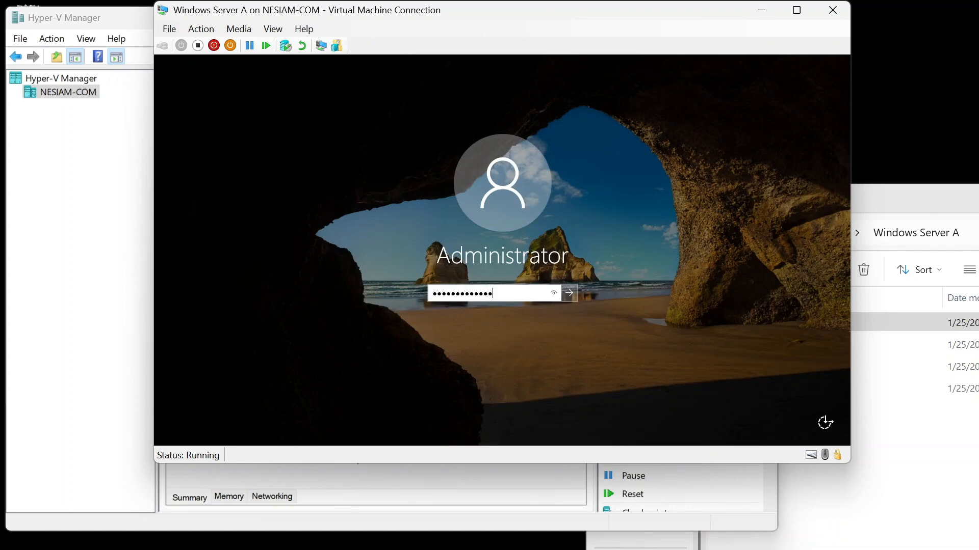
pyautogui.write('**********')
pyautogui.press('Return')
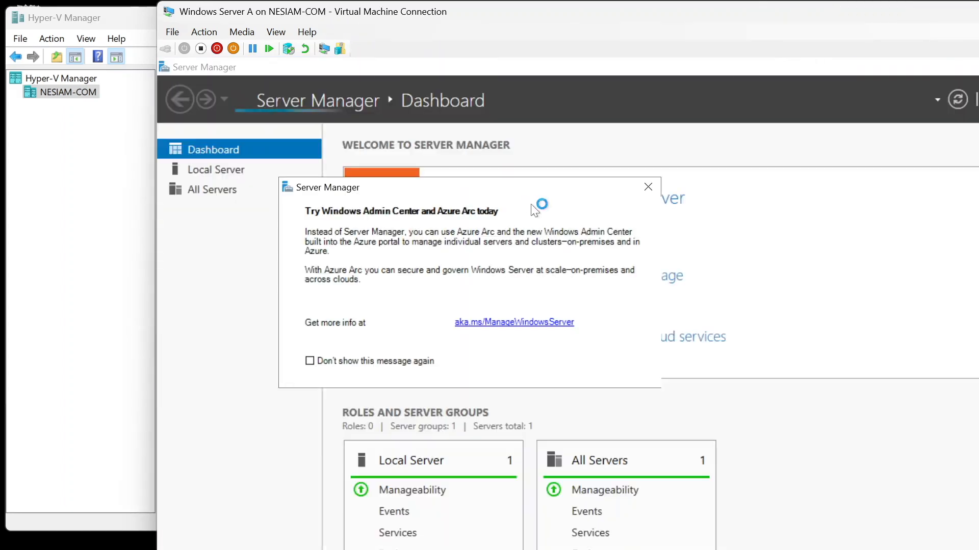
# Step: Close the Server Manager window inside the VM
pyautogui.moveTo(885, 17); pyautogui.dragTo(707, 15)
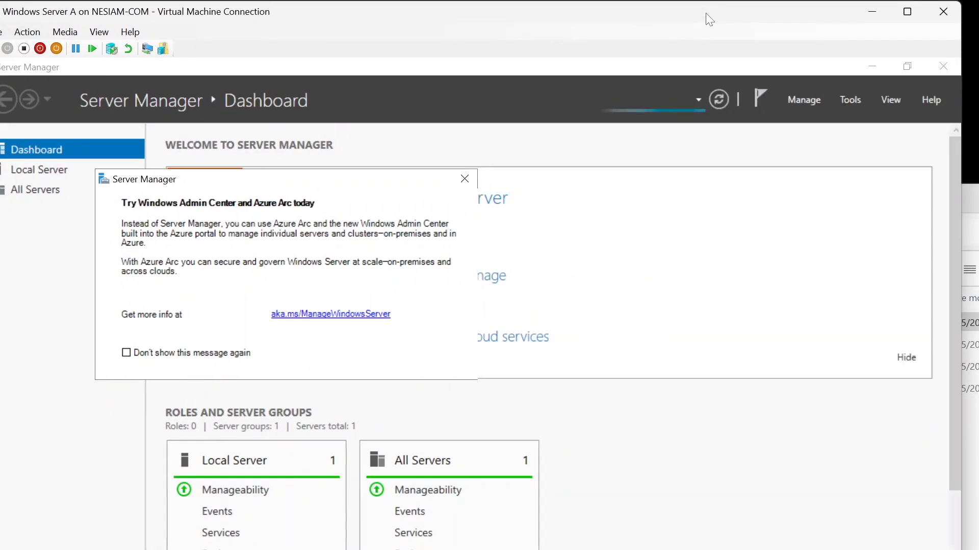
pyautogui.click(943, 67)
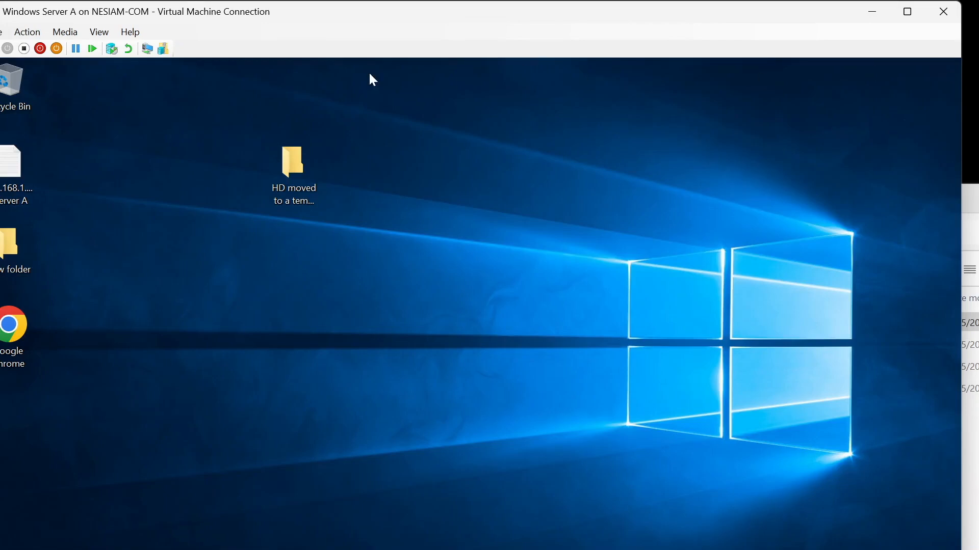
# Step: Shut down the VM's operating system from the connection window and close the connection window
pyautogui.click(45, 54)
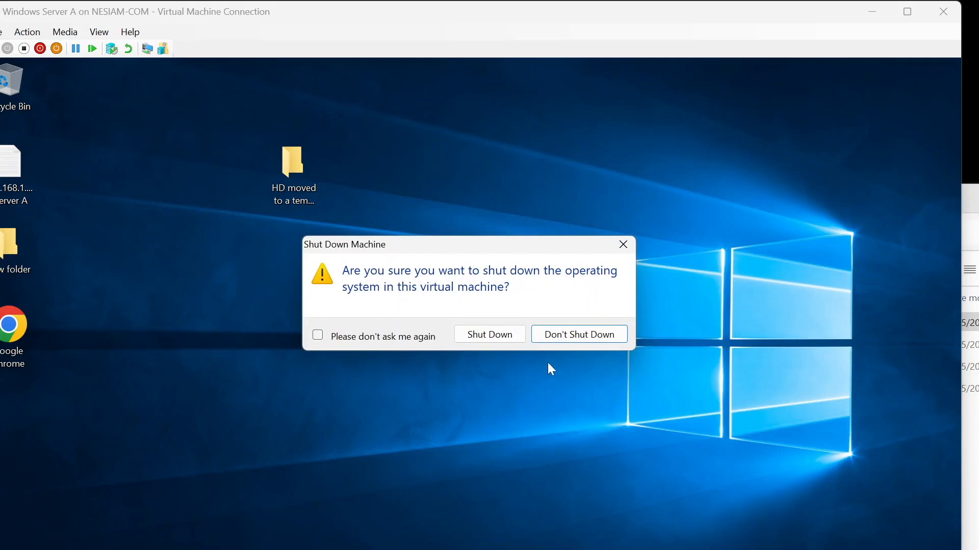
pyautogui.click(512, 335)
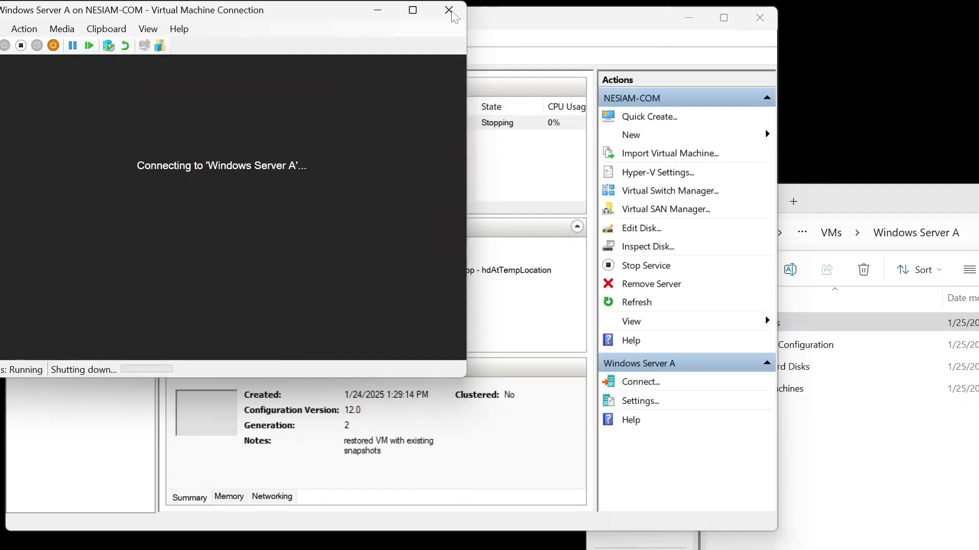
pyautogui.click(449, 10)
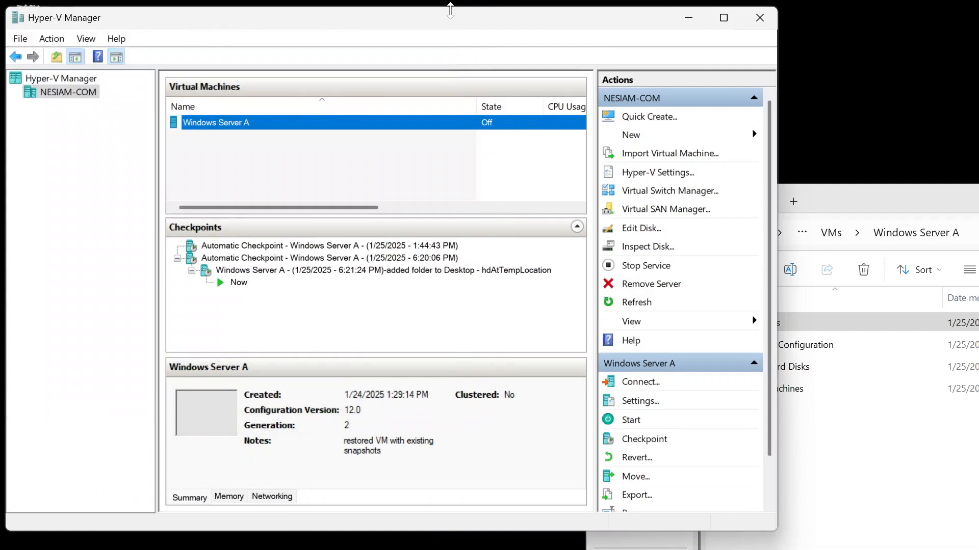
# Step: Try to apply the 6:20:06 PM automatic checkpoint to Windows Server A
pyautogui.click(389, 259)
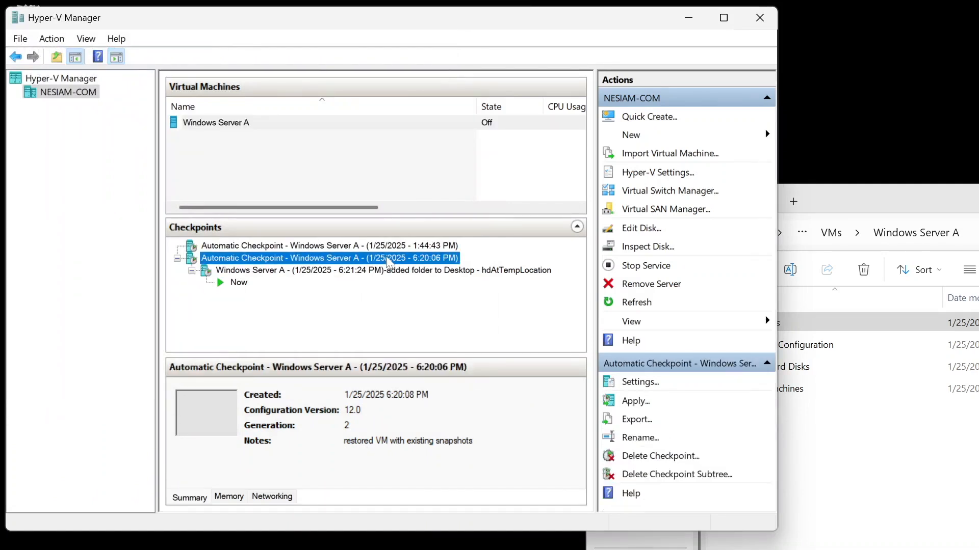
pyautogui.rightClick(389, 259)
pyautogui.click(424, 291)
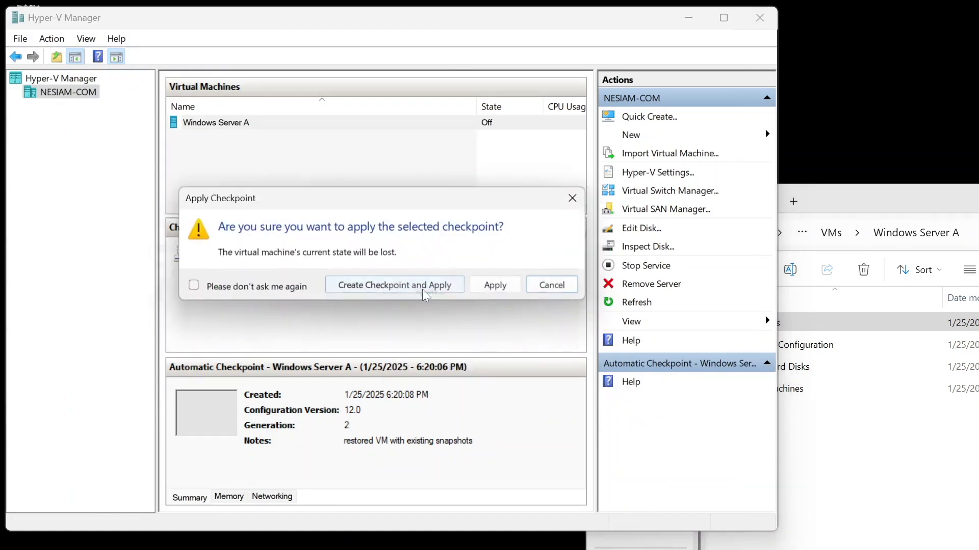
pyautogui.click(499, 285)
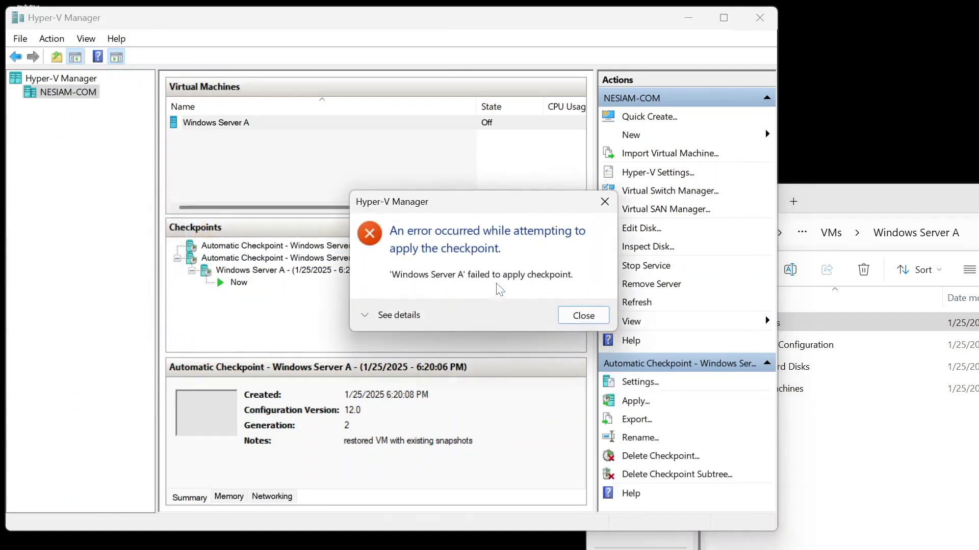
pyautogui.click(581, 316)
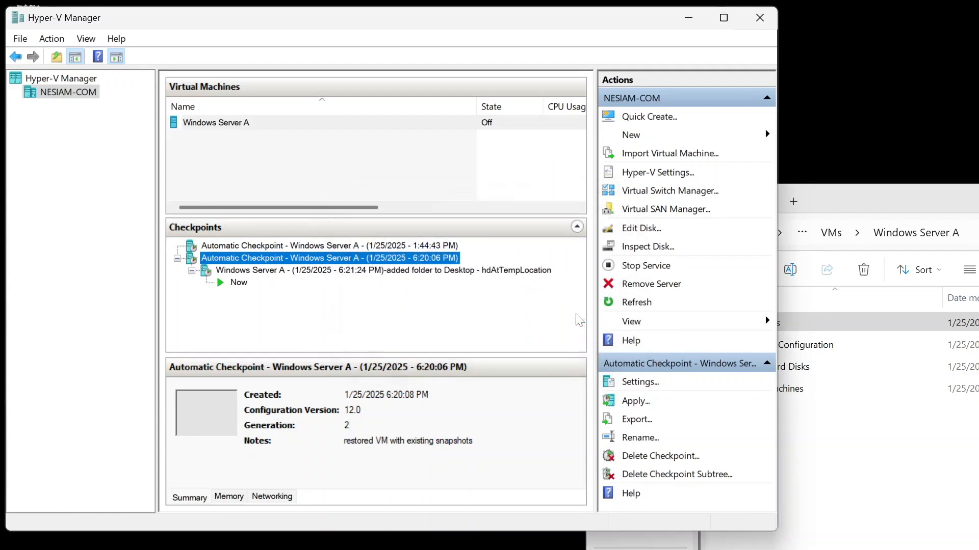
# Step: Try to apply the 6:21:24 PM 'added folder to Desktop - hdAtTempLocation' checkpoint
pyautogui.rightClick(435, 271)
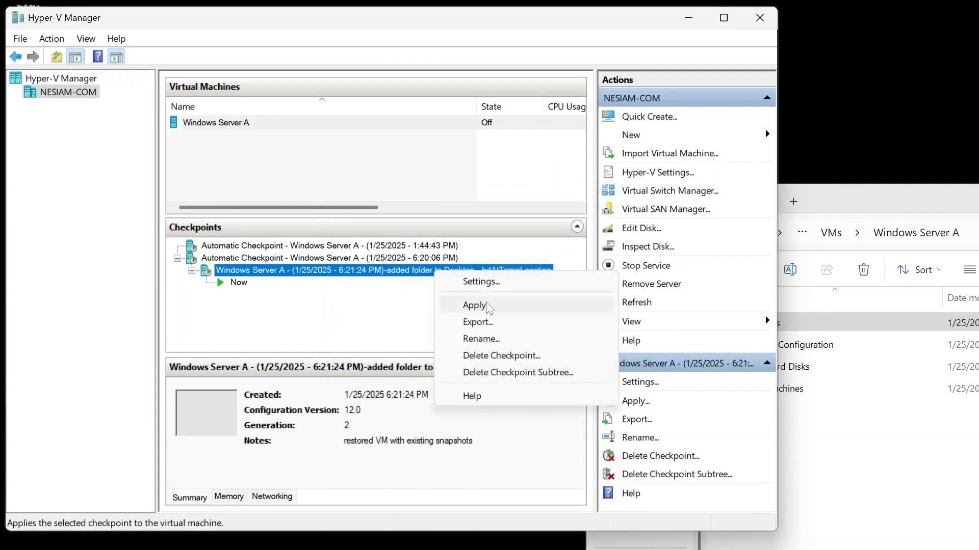
pyautogui.click(477, 305)
pyautogui.click(501, 288)
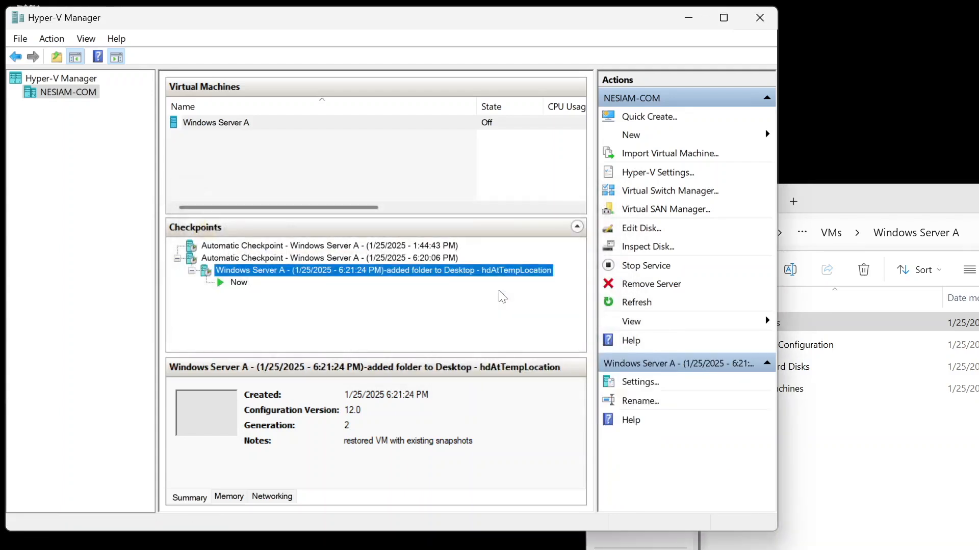
pyautogui.click(563, 315)
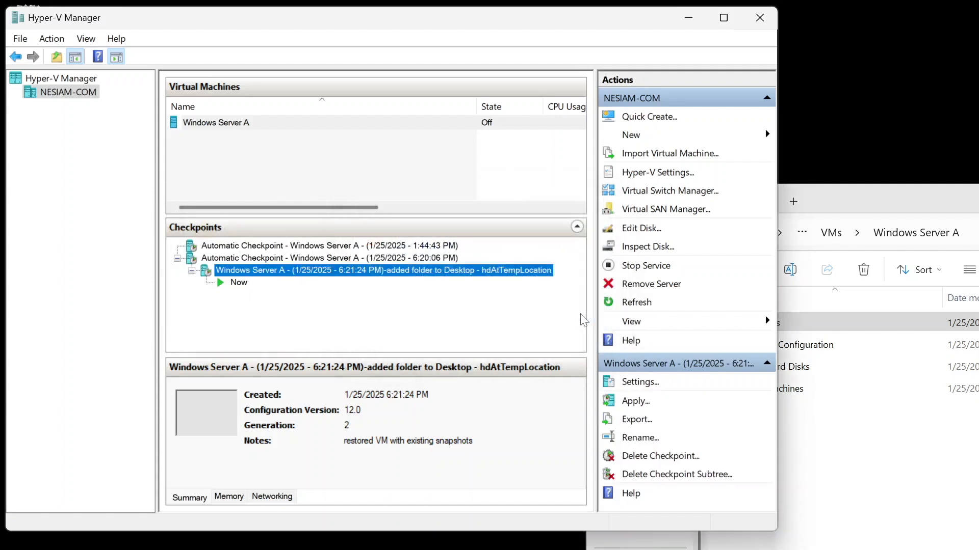
# Step: Try to open the Move wizard for Windows Server A
pyautogui.click(226, 121)
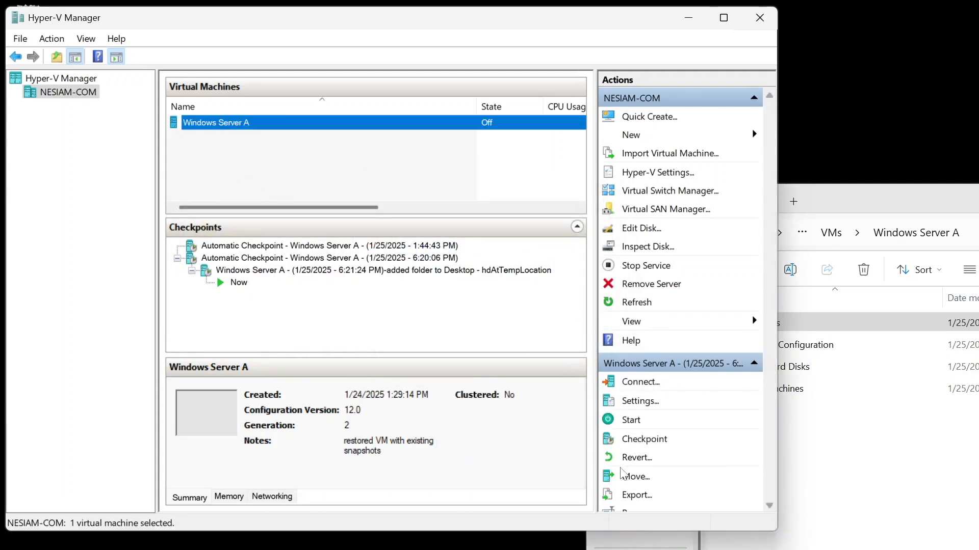
pyautogui.click(635, 476)
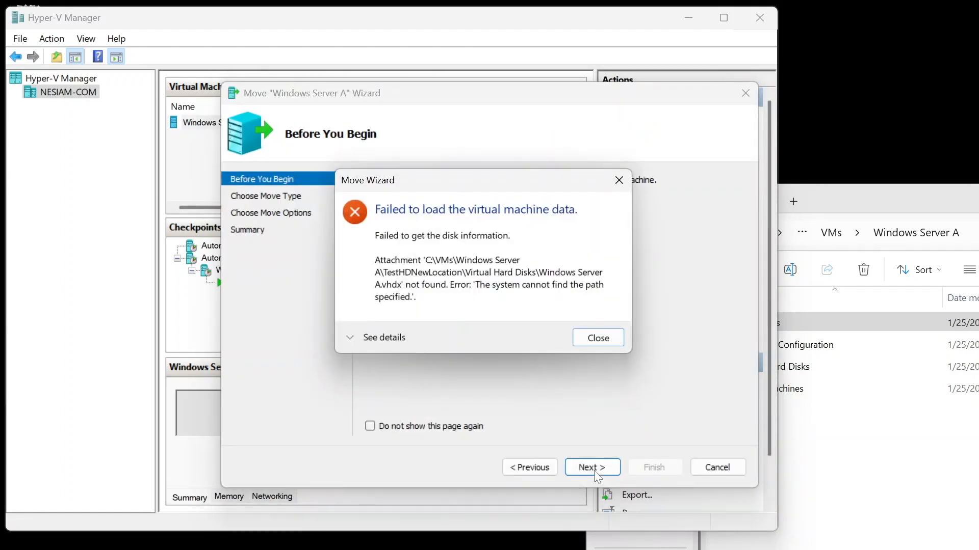
pyautogui.click(593, 343)
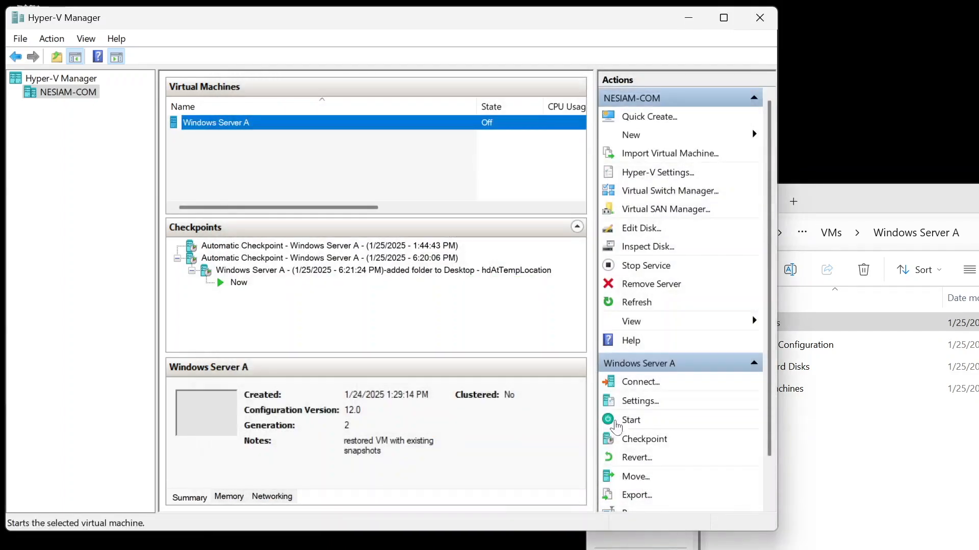
# Step: Open Windows Server A's settings and examine the hard drive's full virtual hard disk path, then cancel
pyautogui.rightClick(366, 130)
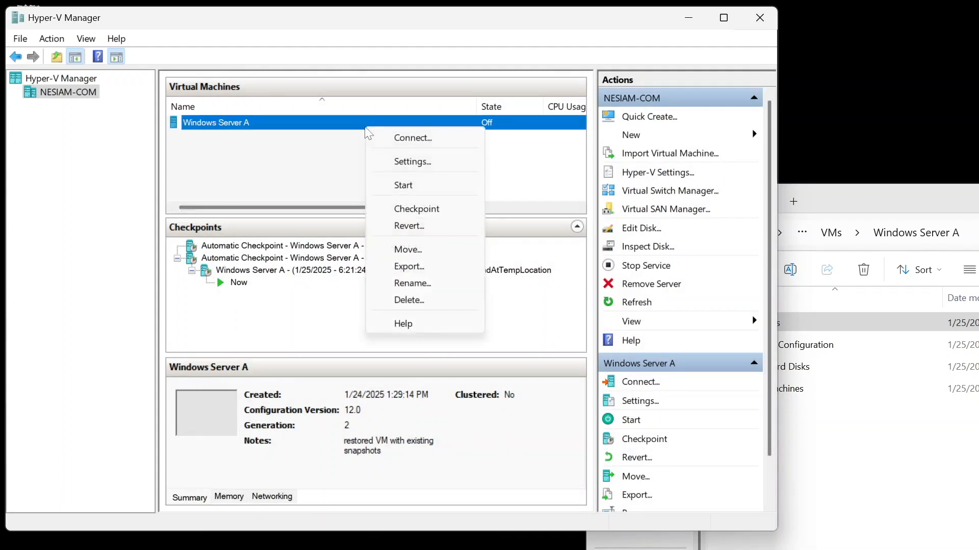
pyautogui.click(408, 161)
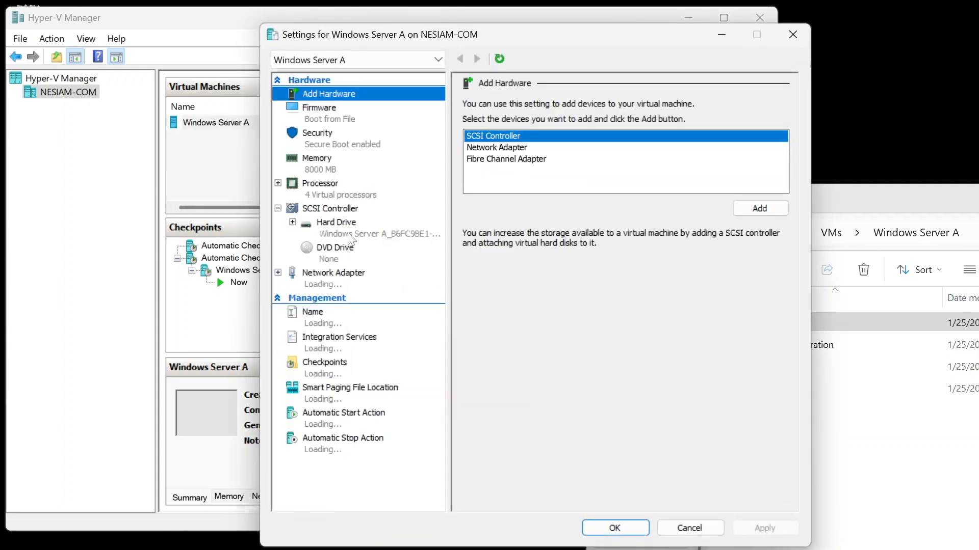
pyautogui.click(351, 235)
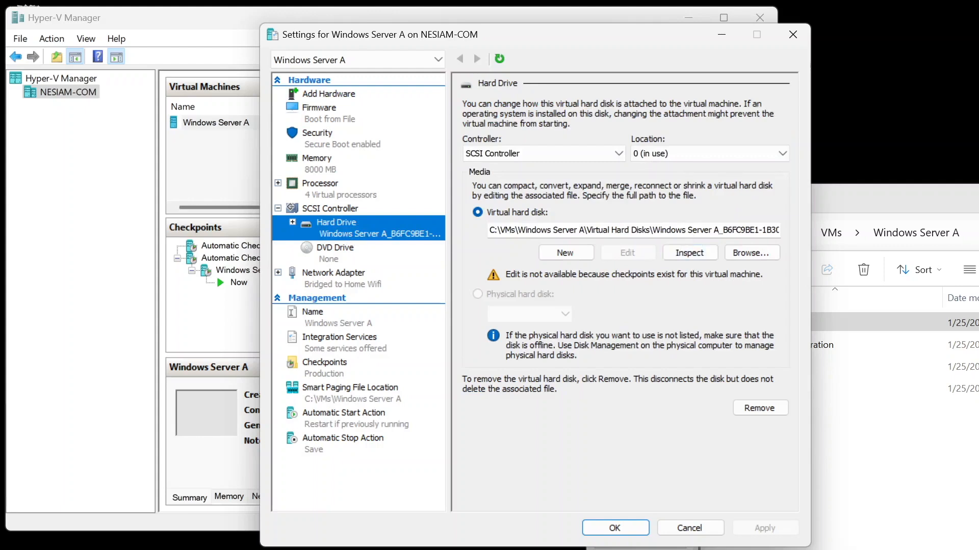
pyautogui.moveTo(728, 231); pyautogui.dragTo(795, 232)
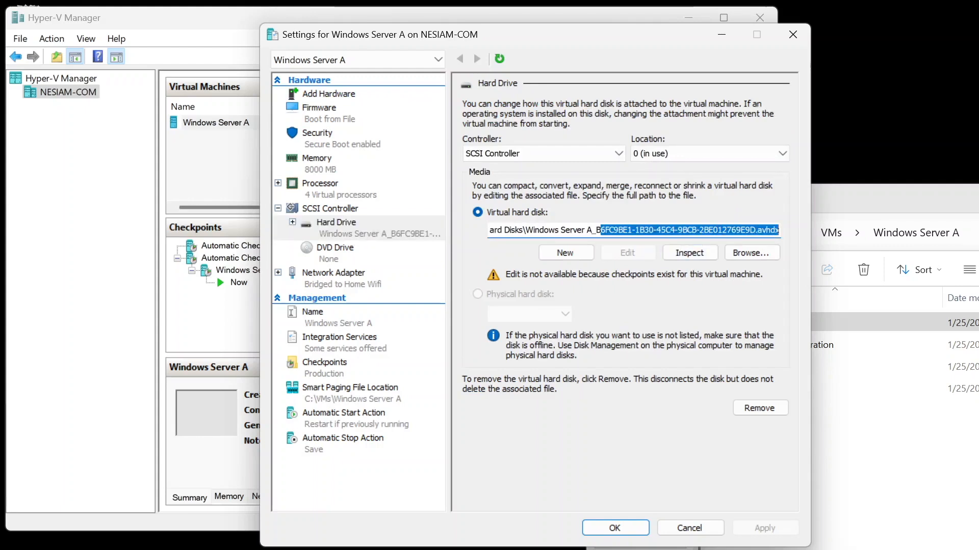
pyautogui.click(689, 528)
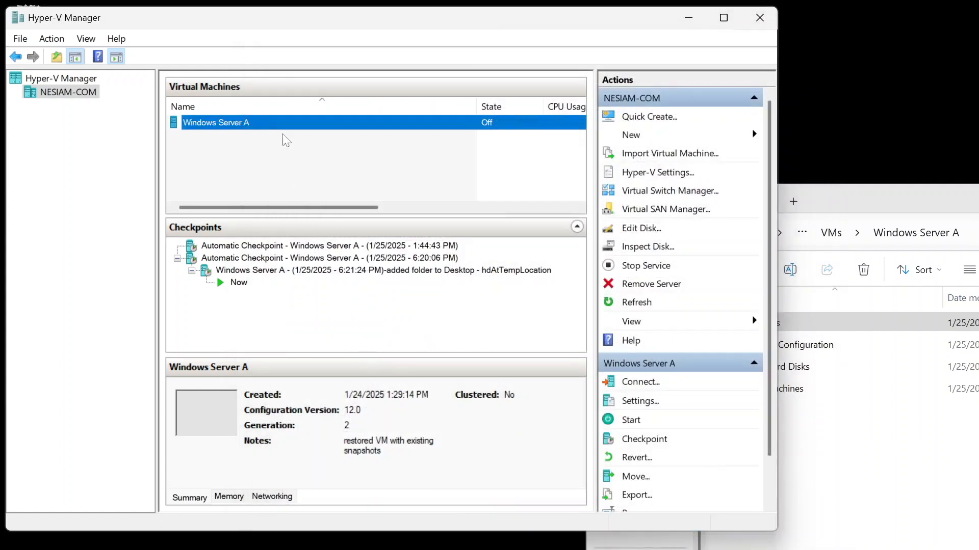
# Step: Start the Windows Server A virtual machine
pyautogui.click(637, 422)
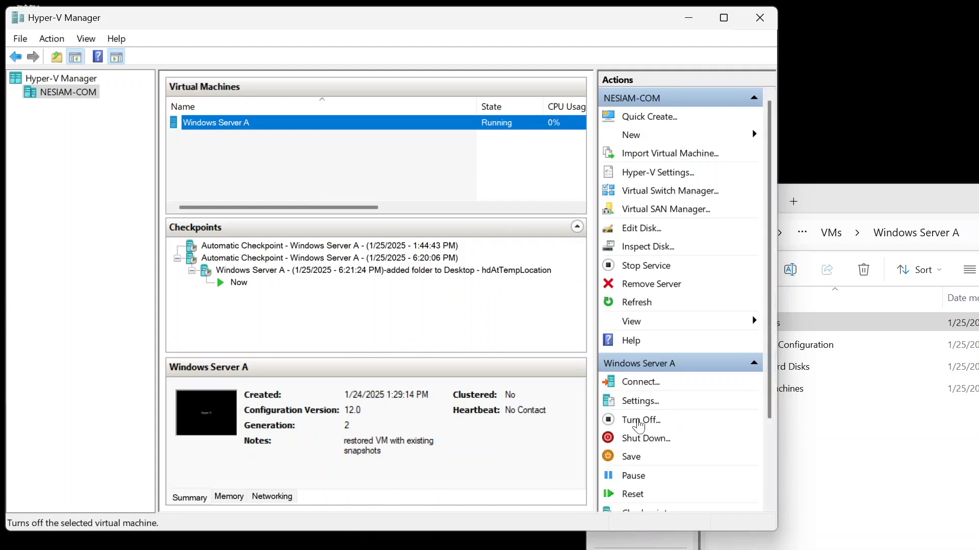
# Step: Try to delete the 6:20:06 PM automatic checkpoint
pyautogui.rightClick(438, 261)
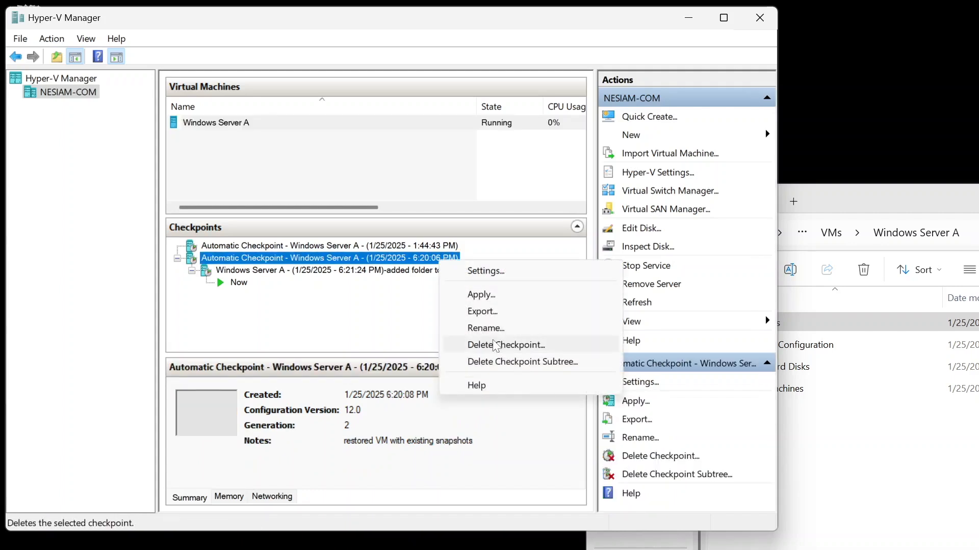
pyautogui.click(494, 346)
pyautogui.click(415, 351)
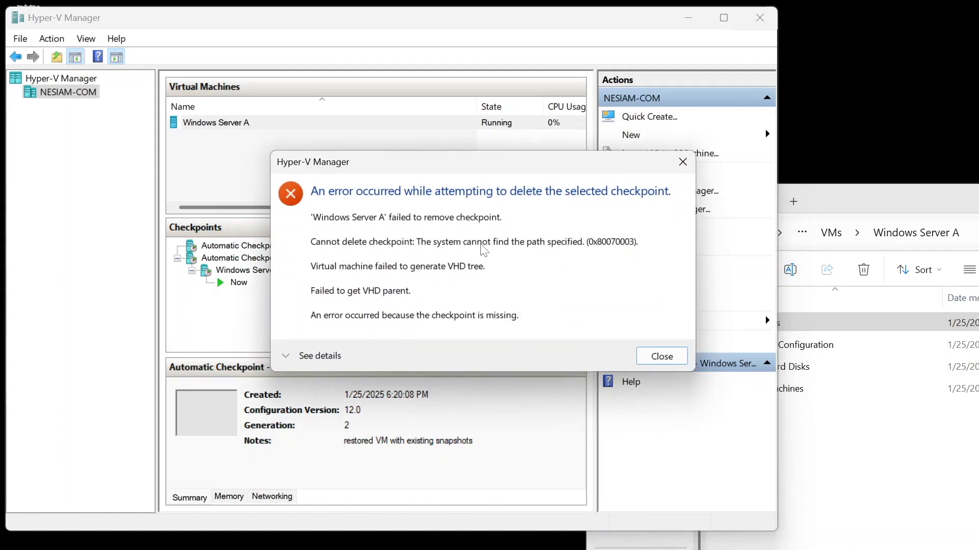
pyautogui.click(662, 358)
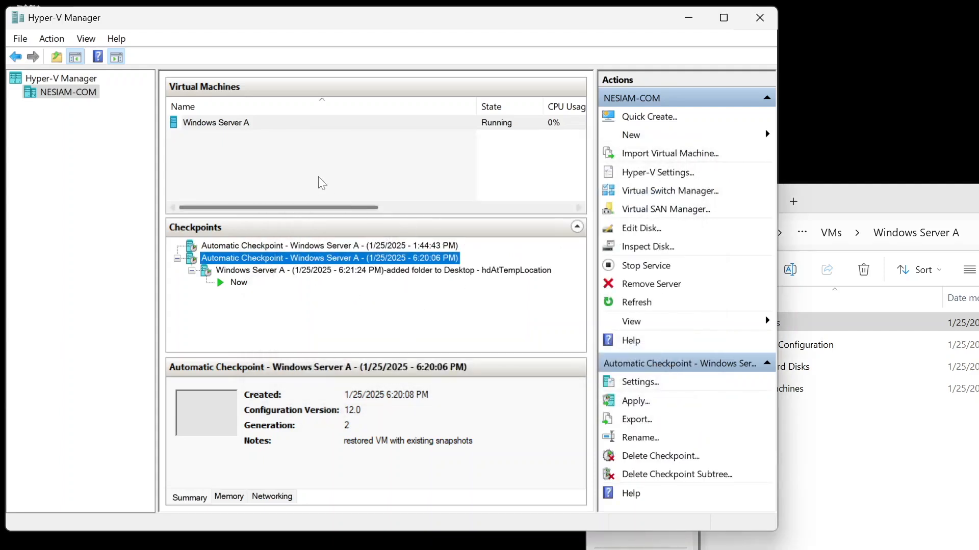
# Step: Try to delete the 1:44:43 PM automatic checkpoint
pyautogui.rightClick(256, 124)
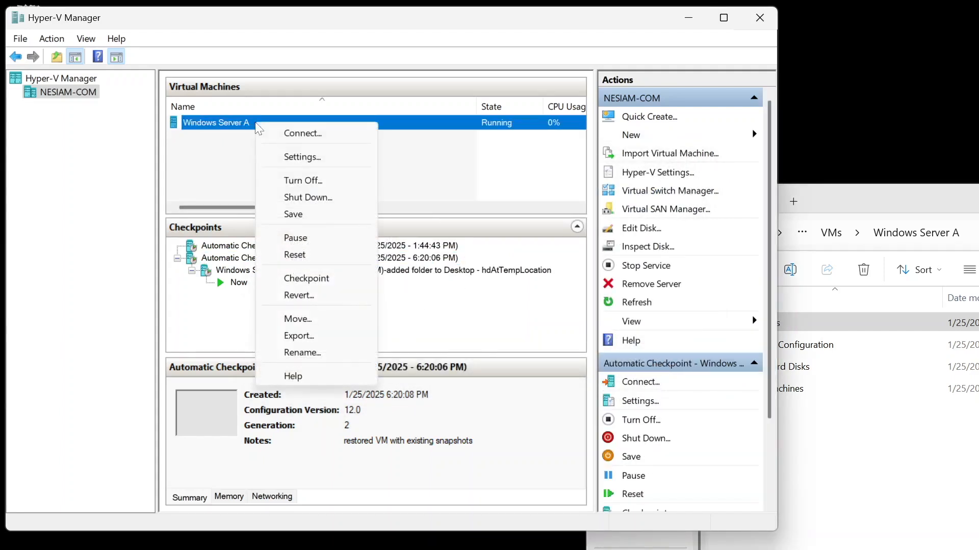
pyautogui.click(414, 247)
pyautogui.rightClick(415, 252)
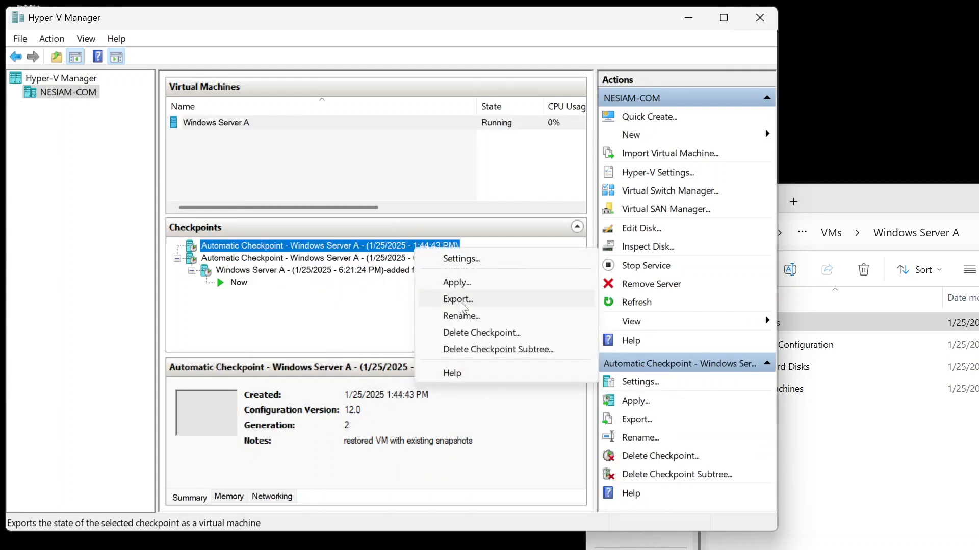
pyautogui.click(484, 334)
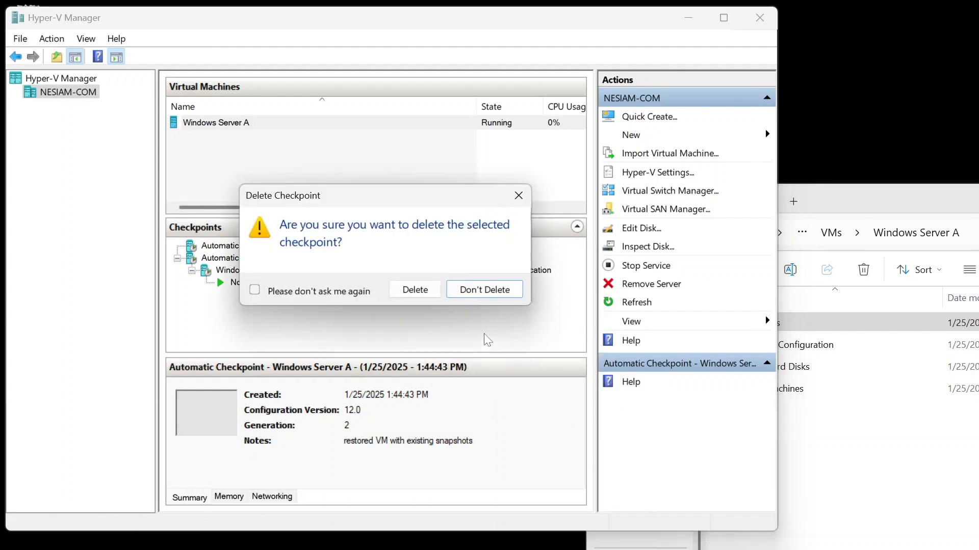
pyautogui.click(414, 289)
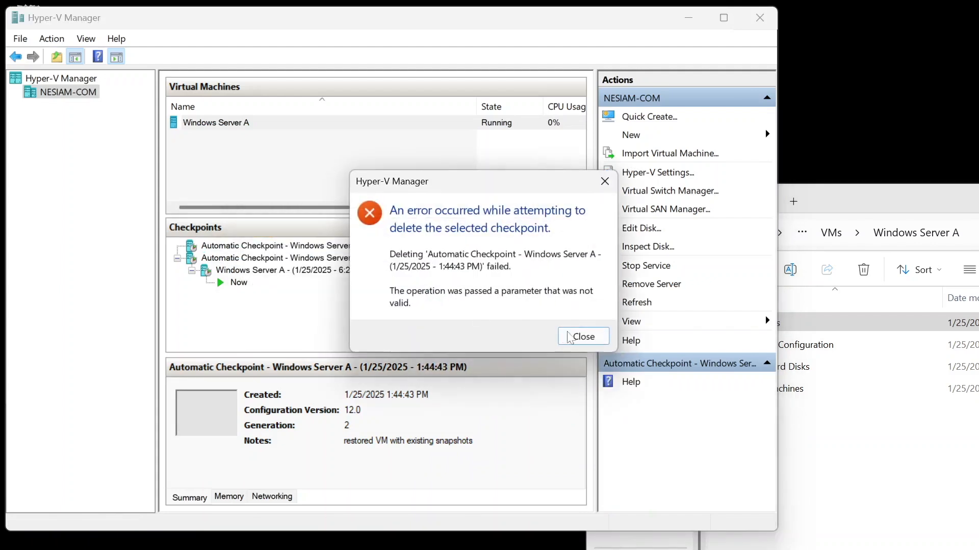
pyautogui.click(584, 337)
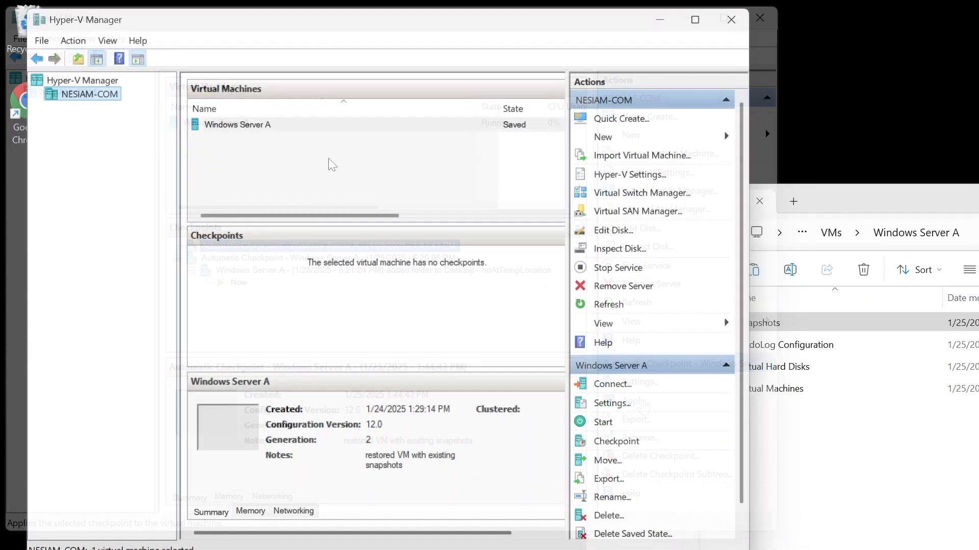
# Step: Try to start the saved Windows Server A virtual machine
pyautogui.click(283, 127)
pyautogui.rightClick(283, 128)
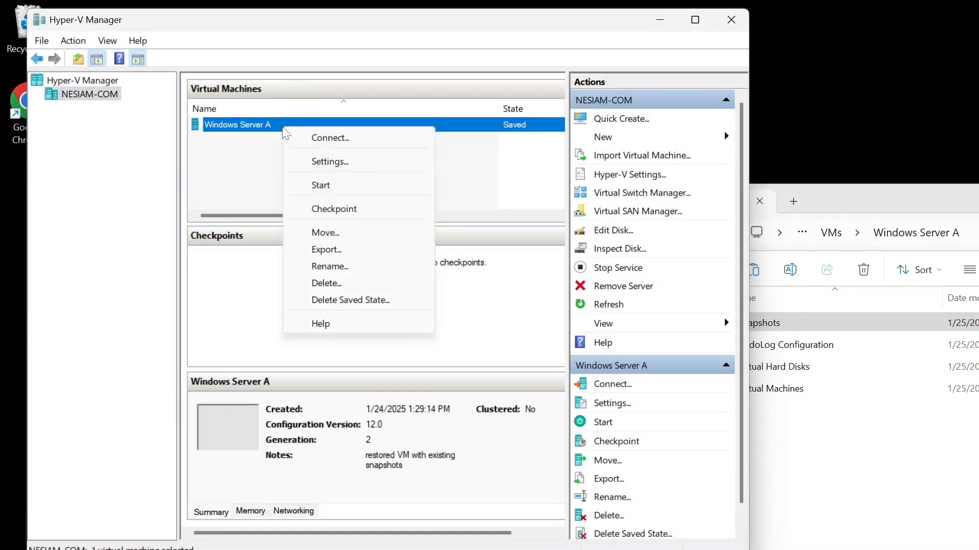
pyautogui.click(321, 186)
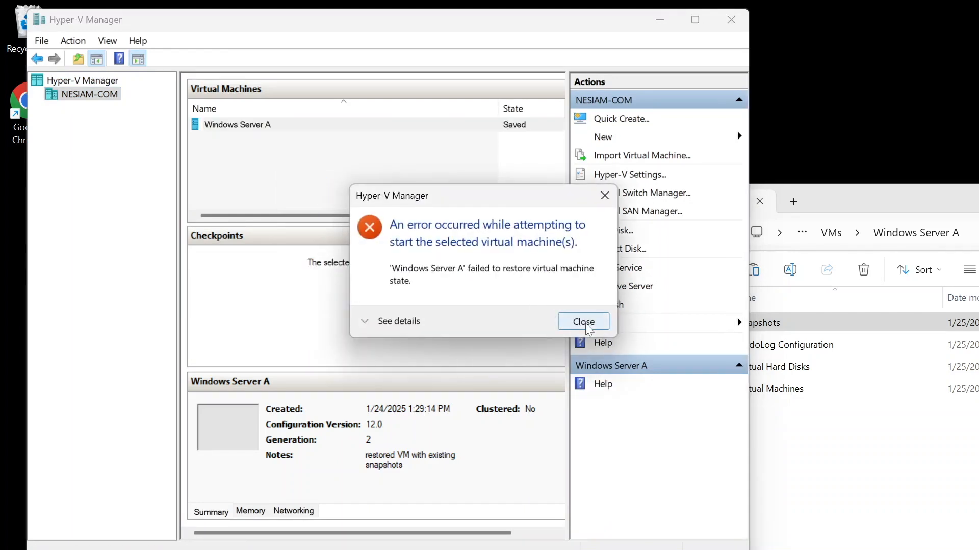
pyautogui.click(585, 323)
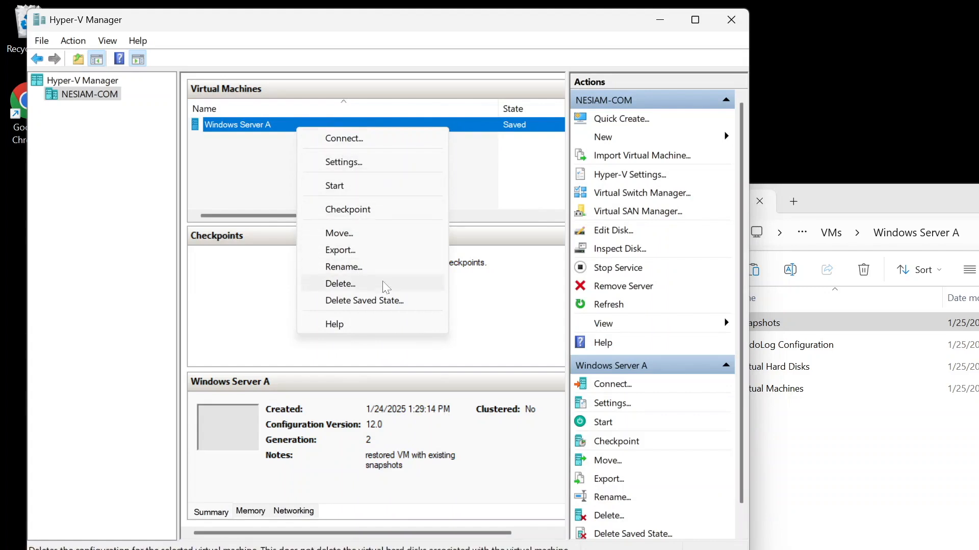
# Step: Delete the saved state of the Windows Server A virtual machine
pyautogui.click(400, 304)
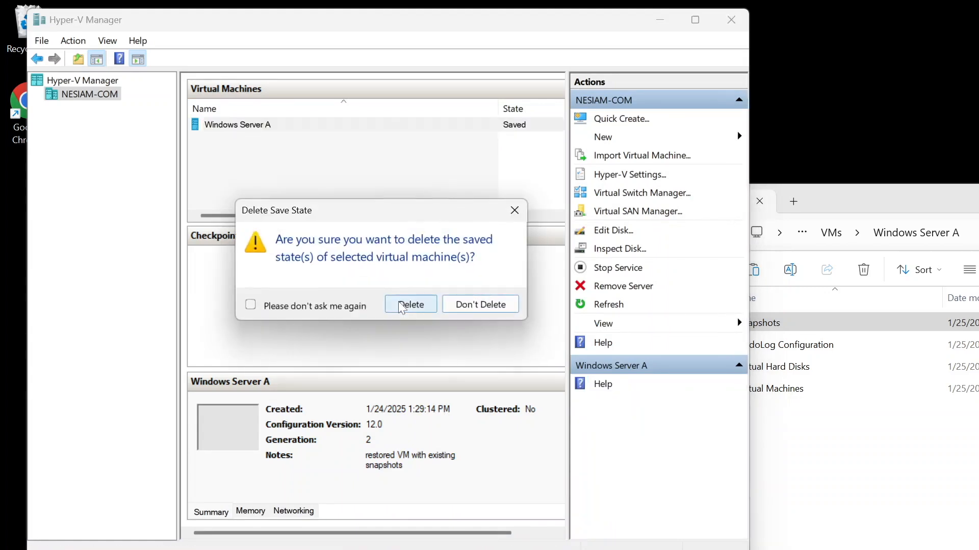
pyautogui.click(411, 305)
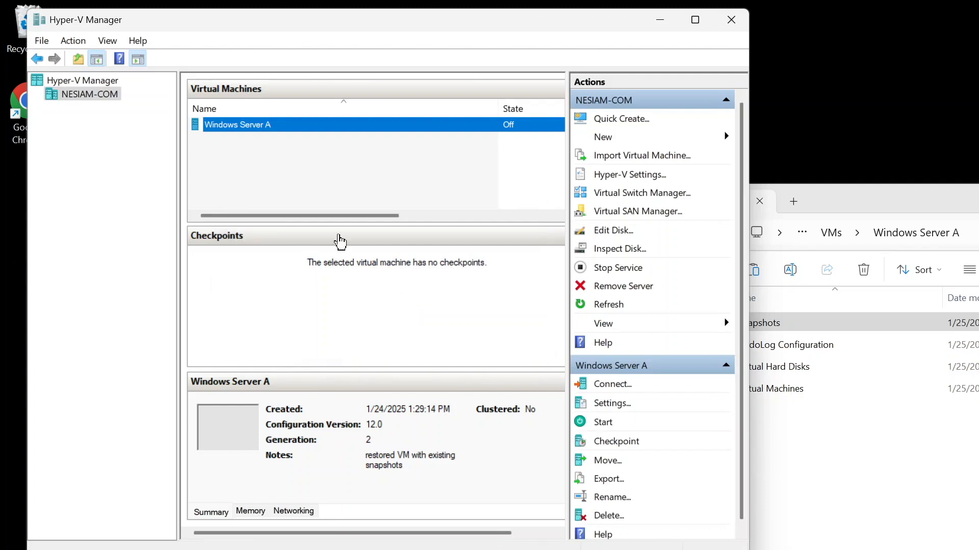
# Step: Connect to the Windows Server A virtual machine and start it from the connection window
pyautogui.rightClick(273, 130)
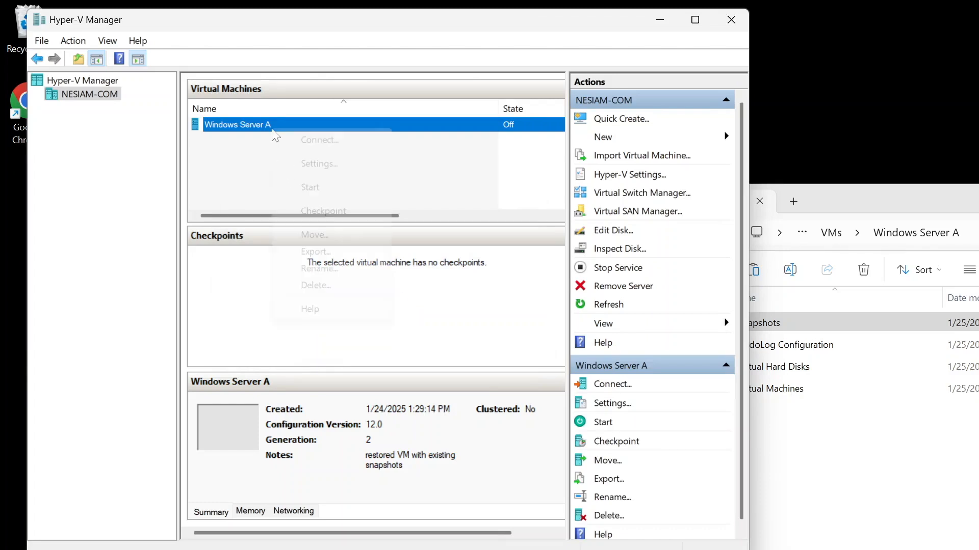
pyautogui.click(296, 142)
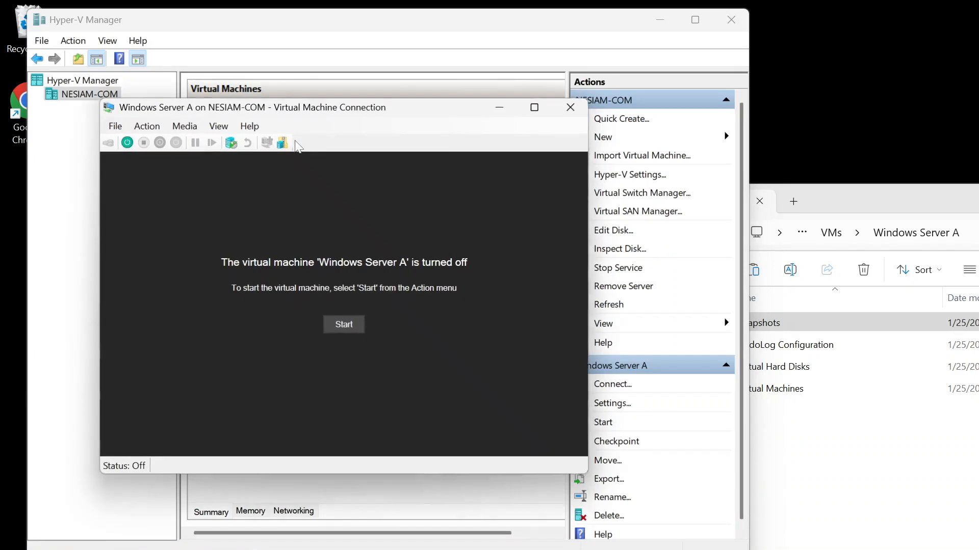
pyautogui.click(344, 325)
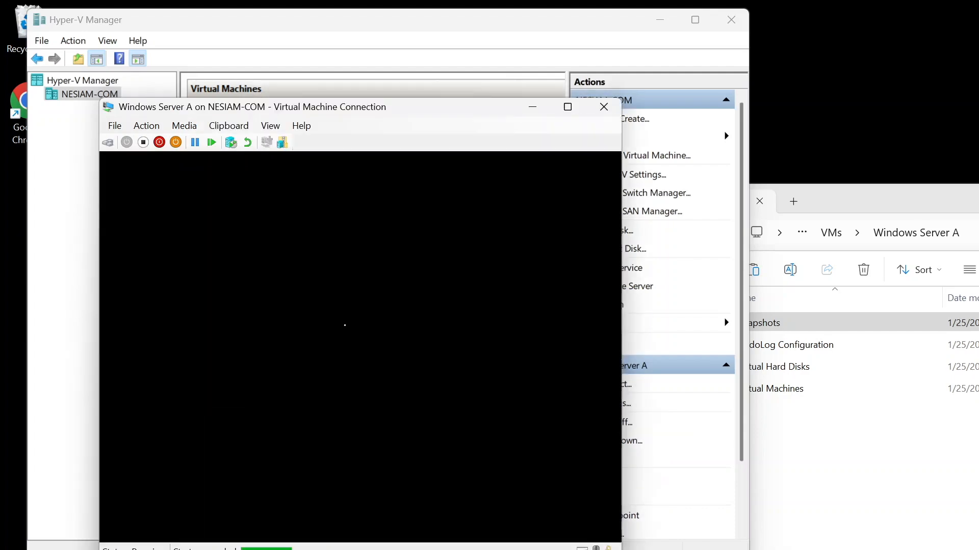
pyautogui.click(415, 392)
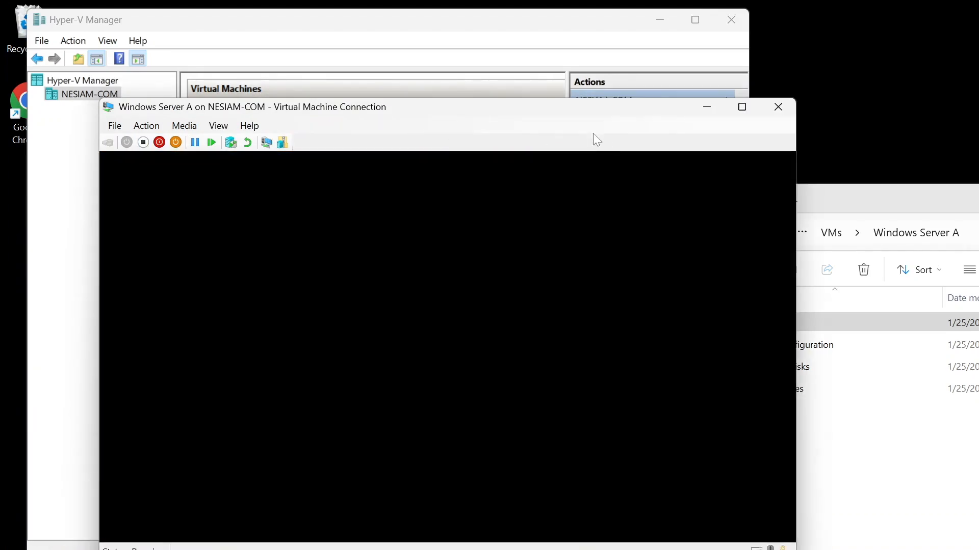
# Step: Sign in to the virtual machine as Administrator by entering the account password
pyautogui.write('•••••••••••••')
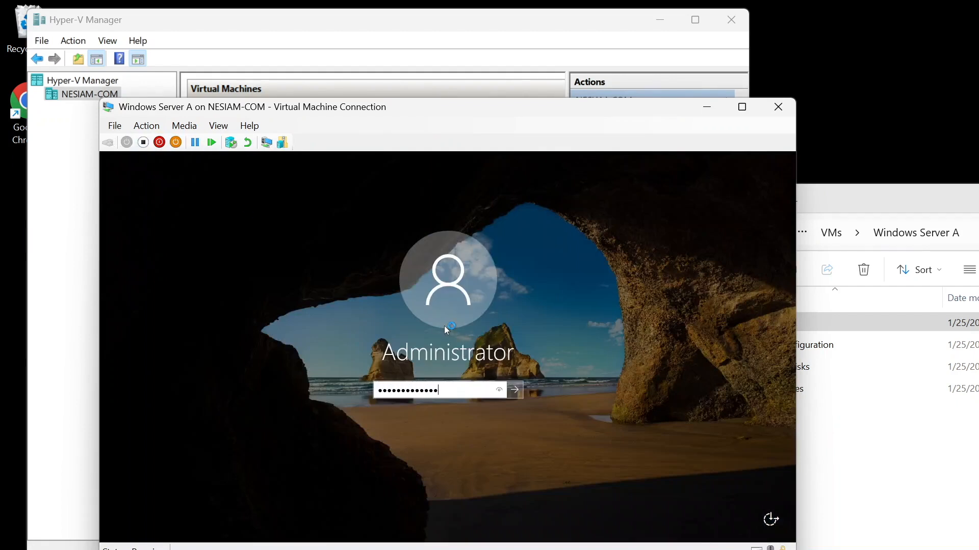
pyautogui.press('Return')
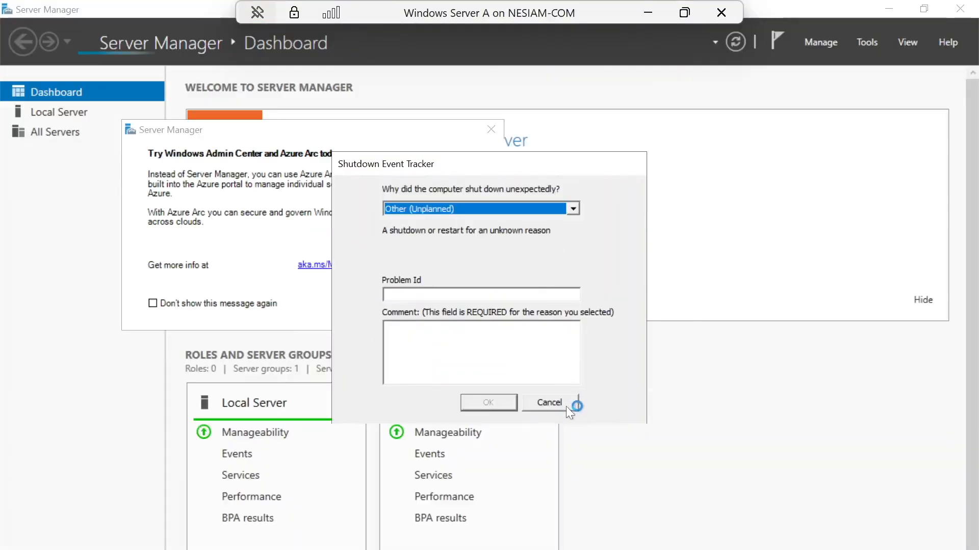
# Step: Cancel the Shutdown Event Tracker and close Server Manager inside the virtual machine
pyautogui.click(565, 408)
pyautogui.click(967, 9)
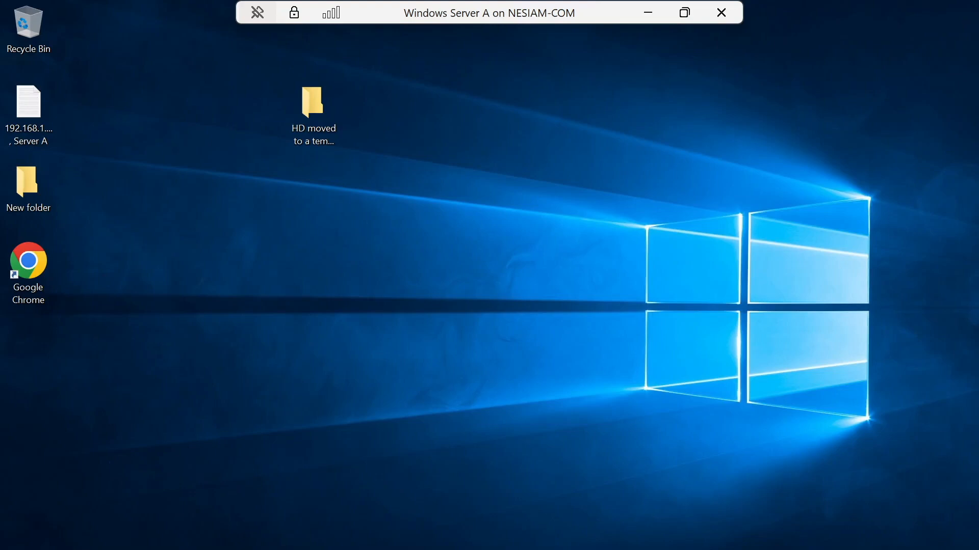
# Step: Begin shutting down the virtual machine's guest Windows from the power user menu
pyautogui.press('super+x')
pyautogui.moveTo(117, 549)
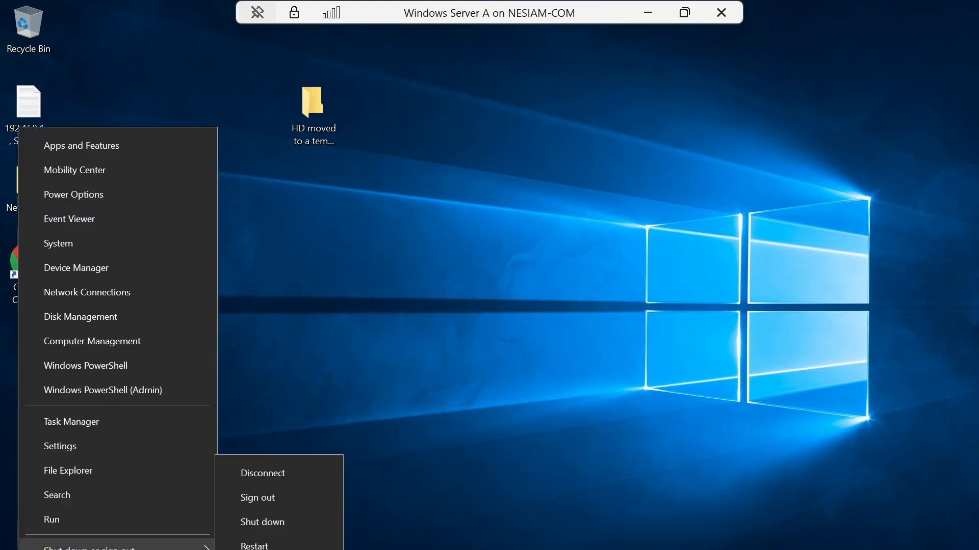
pyautogui.click(259, 523)
pyautogui.click(259, 523)
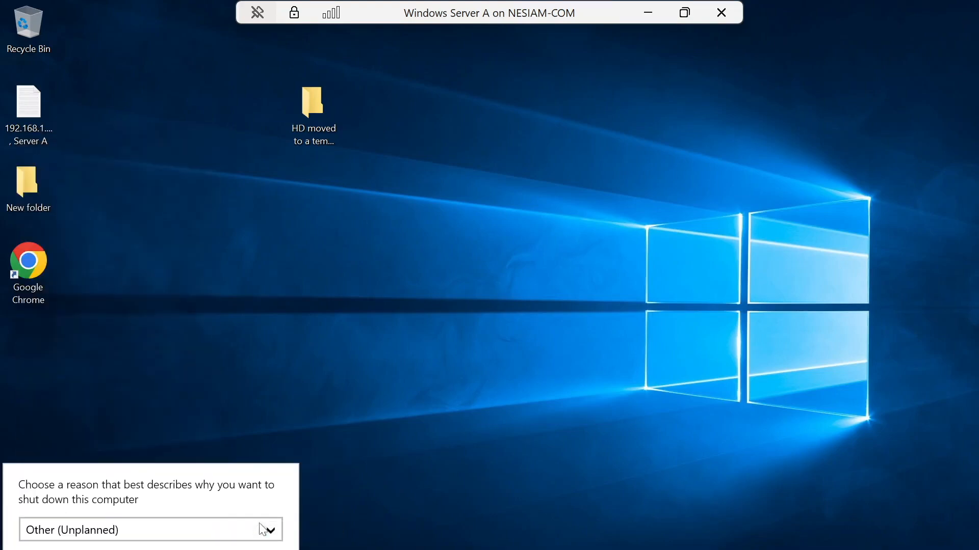